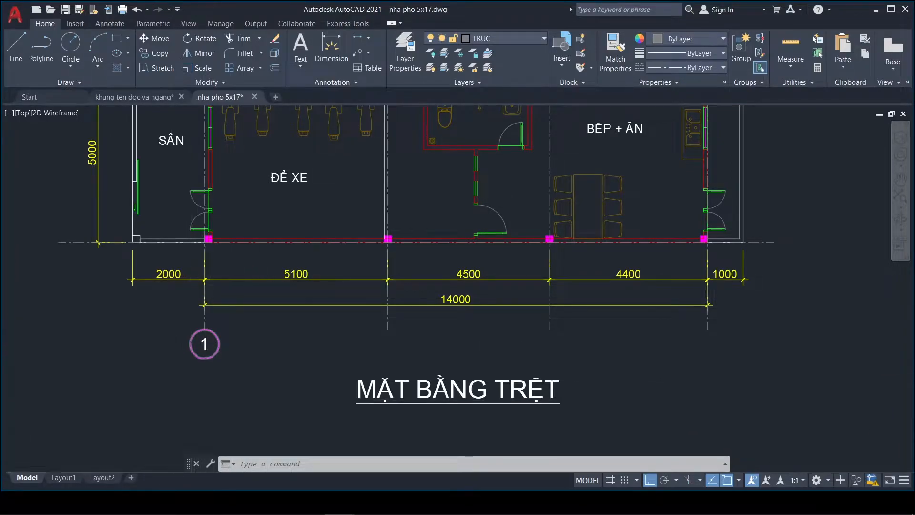
scroll(195, 355, up, 2)
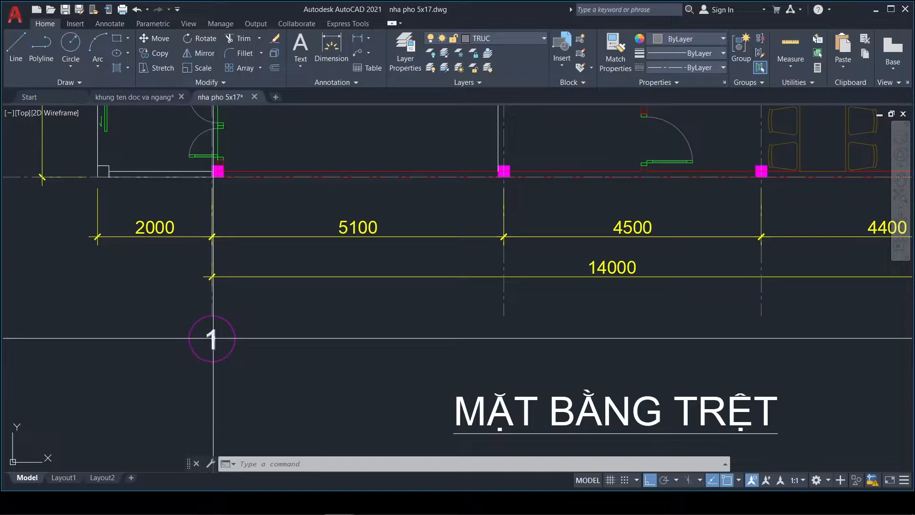
scroll(195, 310, down, 3)
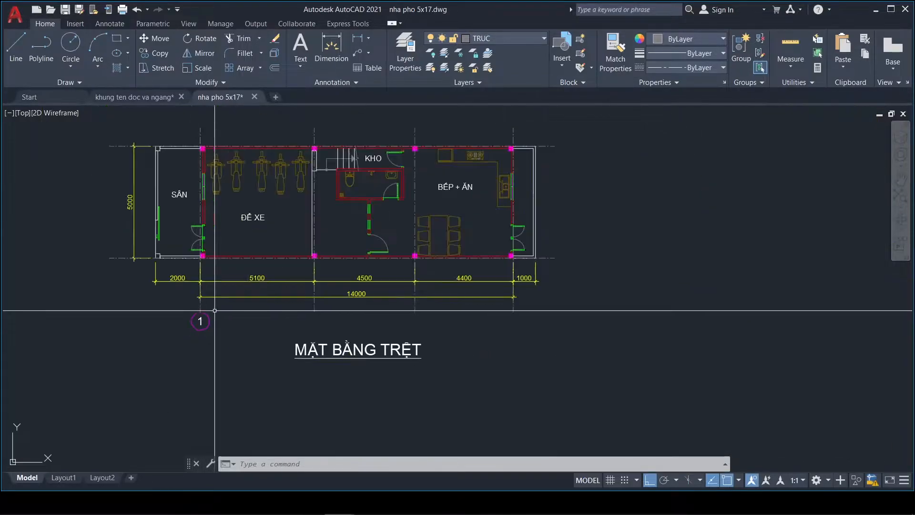
scroll(338, 304, up, 2)
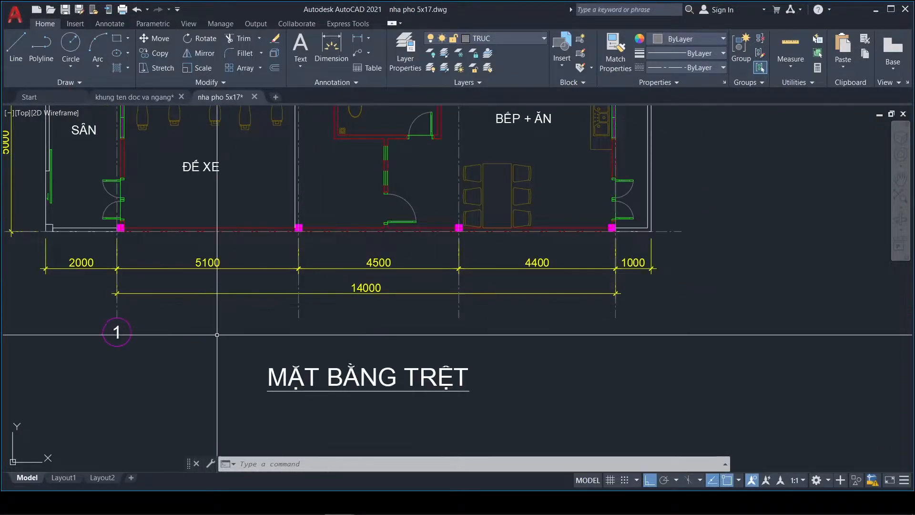
click(119, 331)
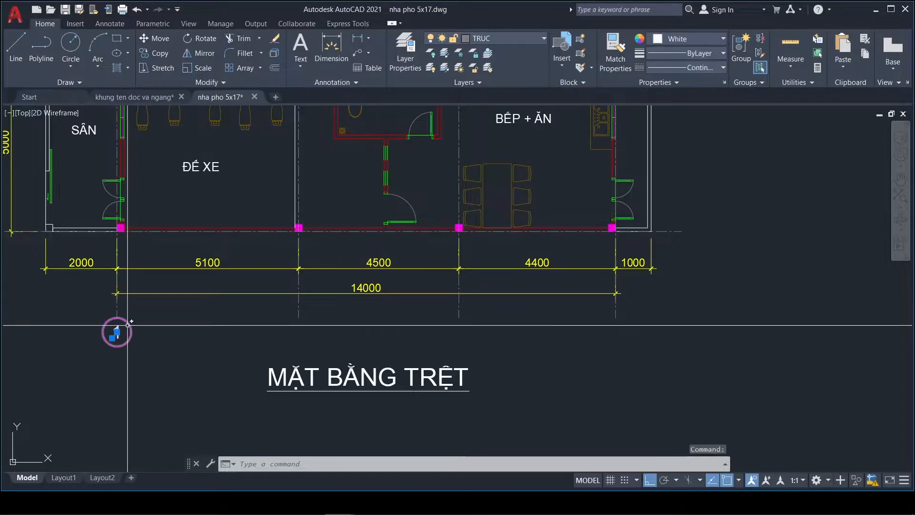
key(Escape)
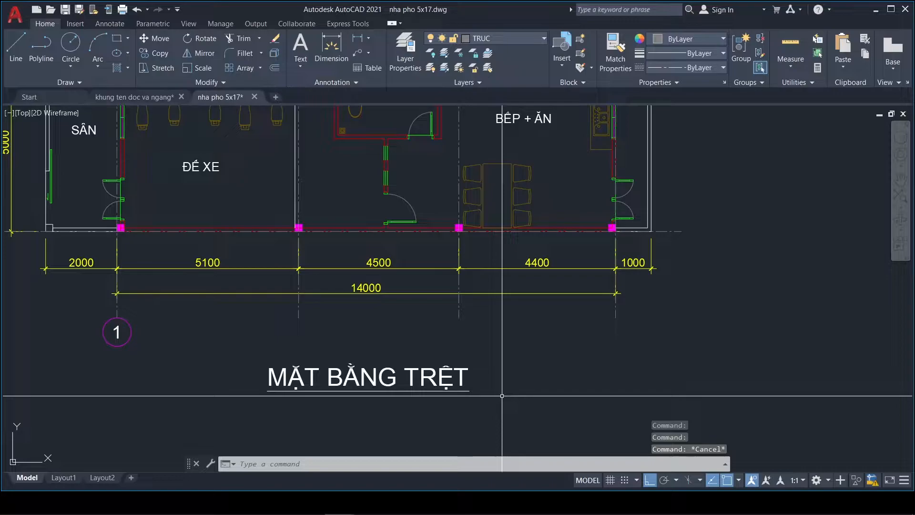
Step: Start a block definition named TRUC with its base point at the upper quadrant of the axis 1 circle
text(B)
key(Return)
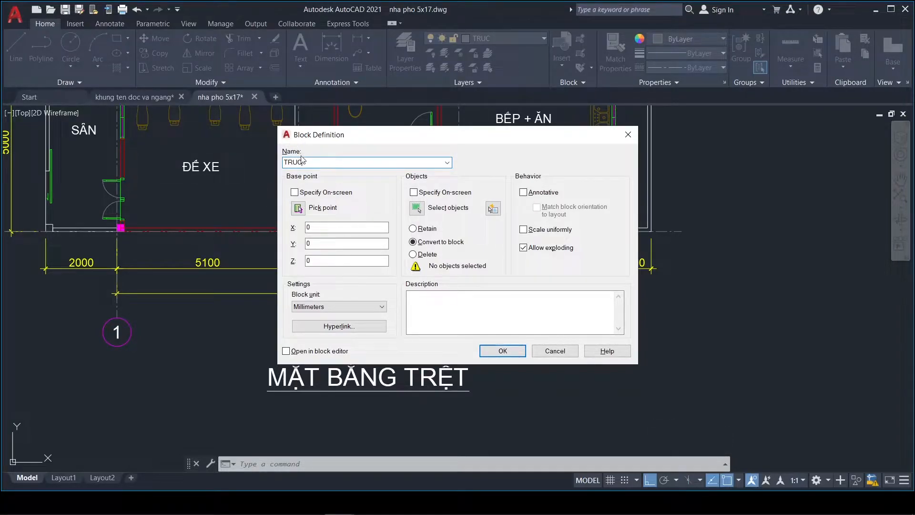
click(298, 208)
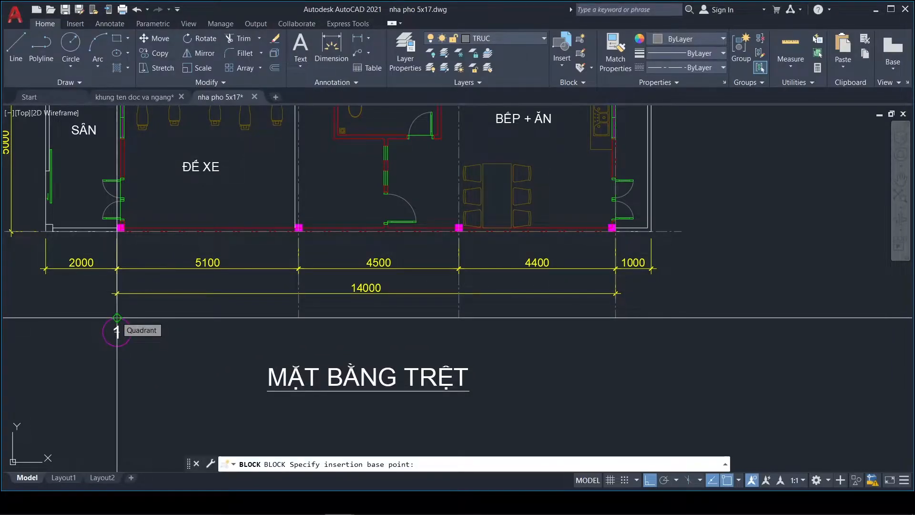
scroll(117, 329, up, 4)
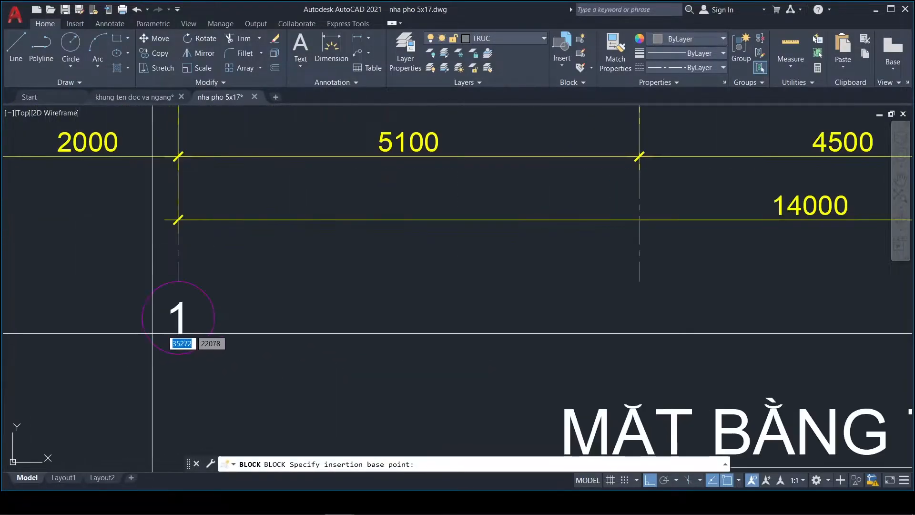
scroll(179, 286, down, 5)
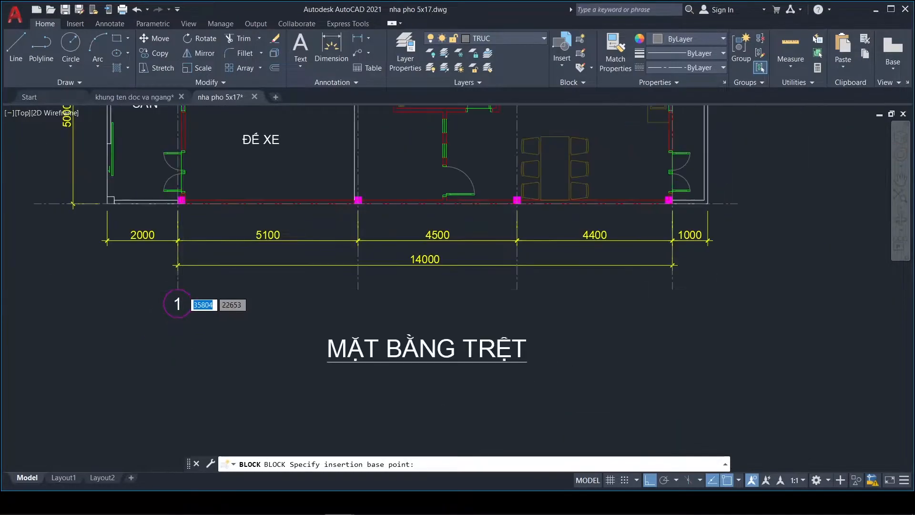
scroll(178, 286, up, 5)
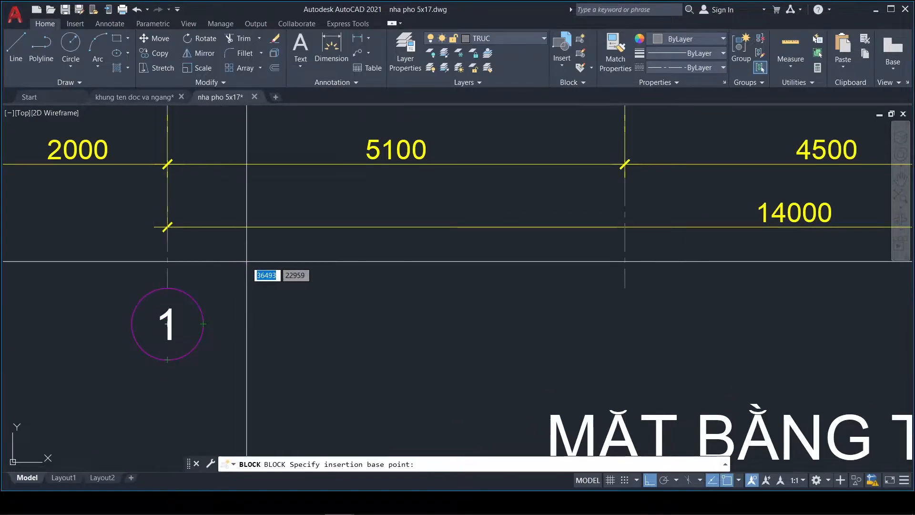
click(168, 288)
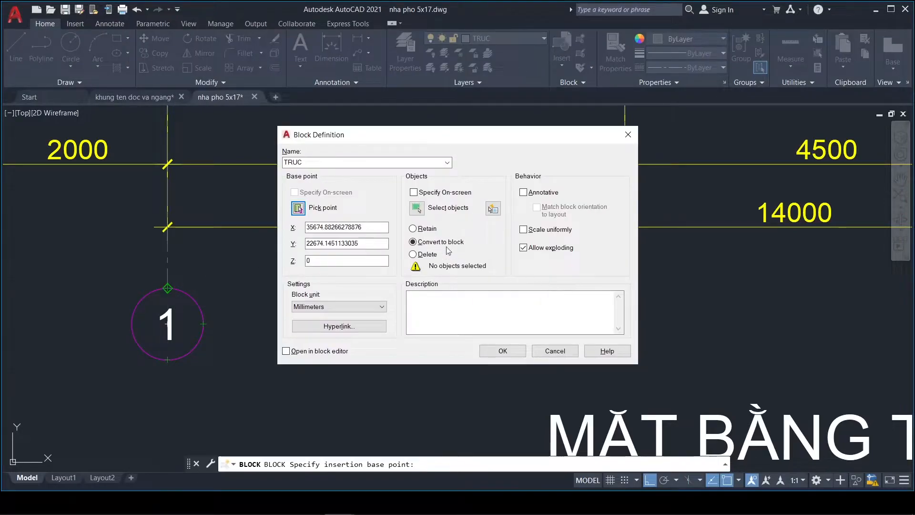
Step: Add the axis circle and its number 1 as the TRUC block's objects and create the block, converting the originals
click(416, 208)
click(97, 264)
click(231, 378)
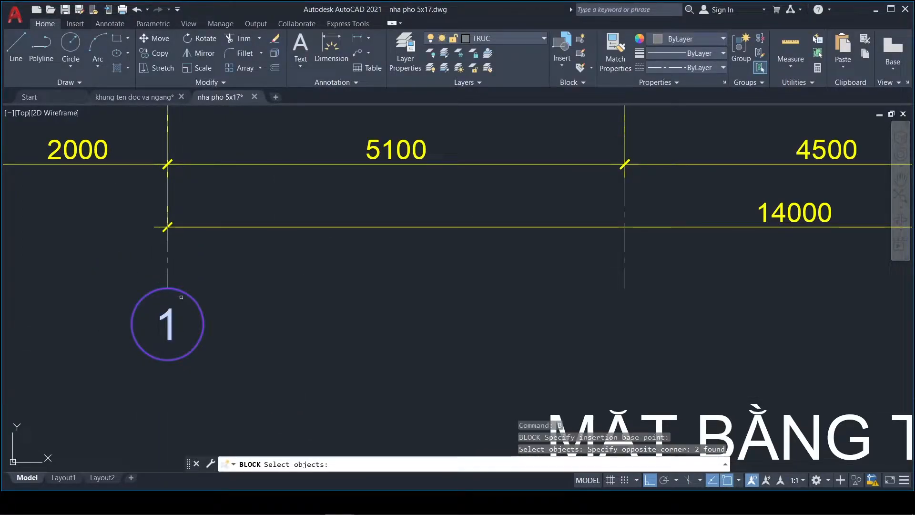
key(Return)
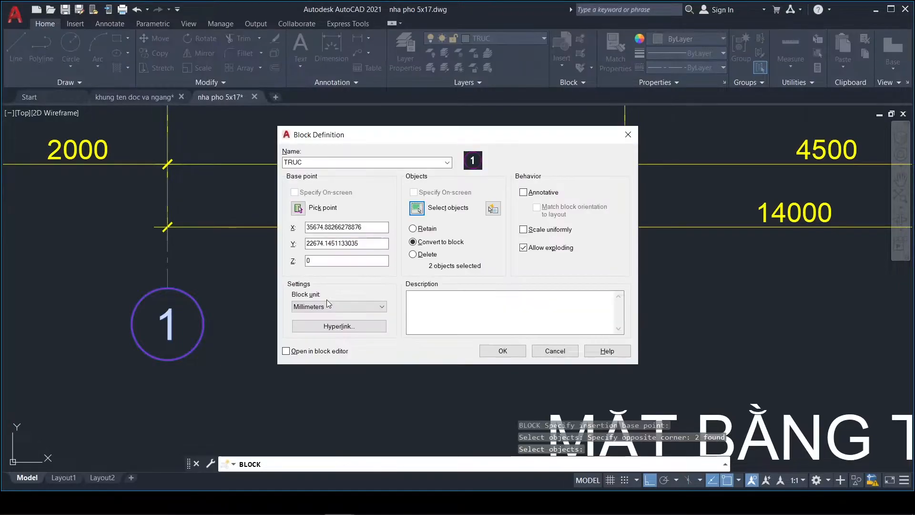
click(503, 351)
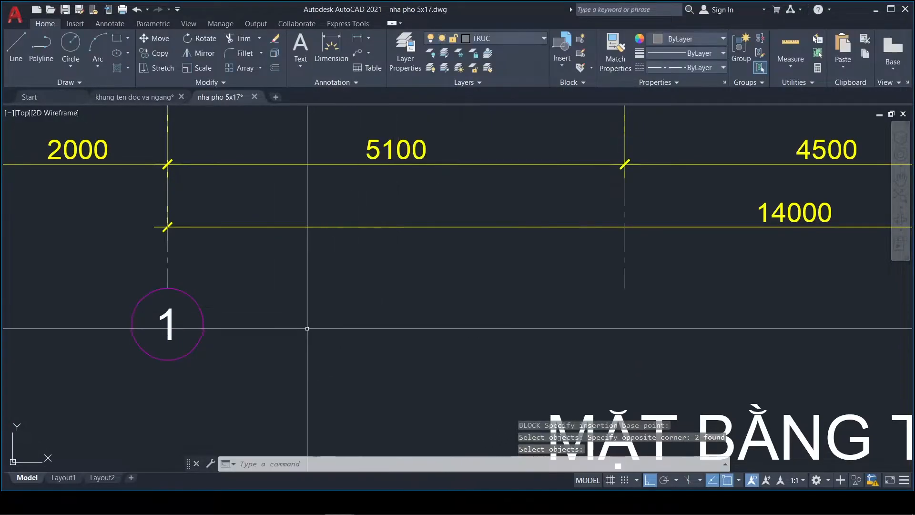
click(234, 321)
click(208, 305)
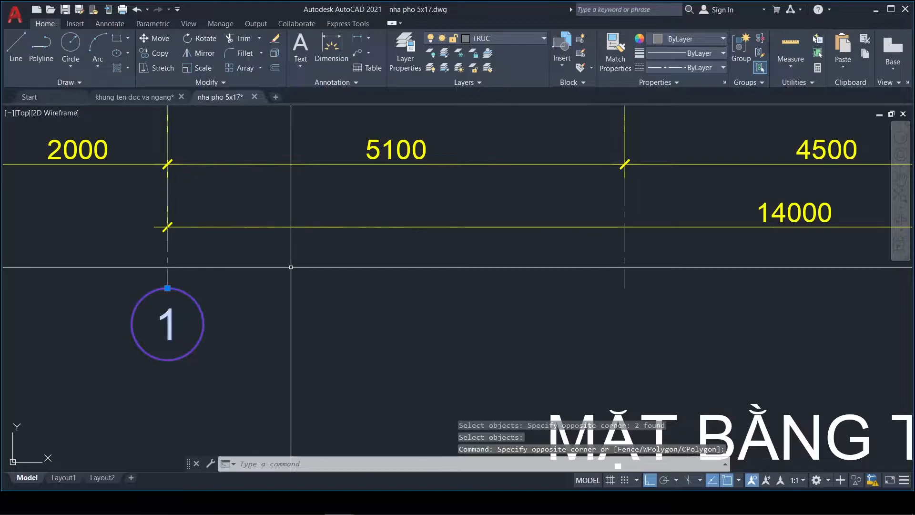
key(Escape)
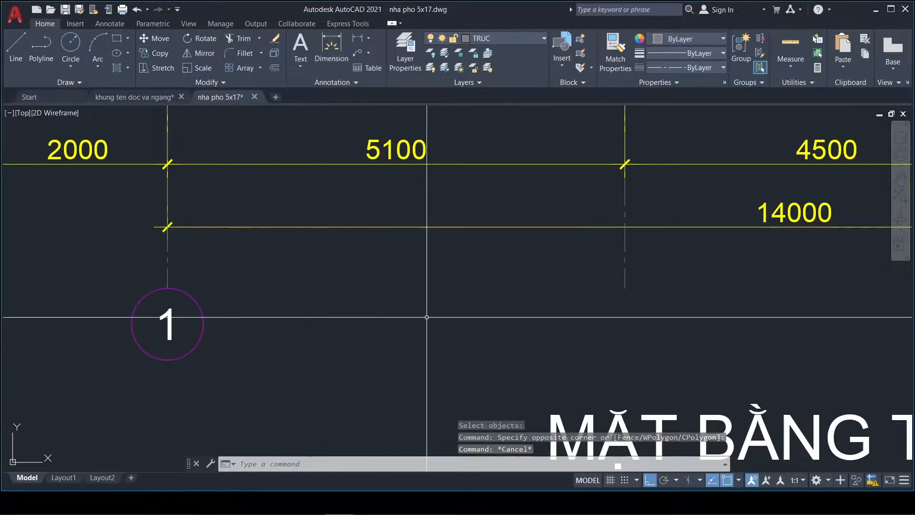
Step: Insert the TRUC block at the lower end of the second vertical grid line, between the 5100 and 4500 dimensions
scroll(242, 317, down, 2)
scroll(401, 308, up, 2)
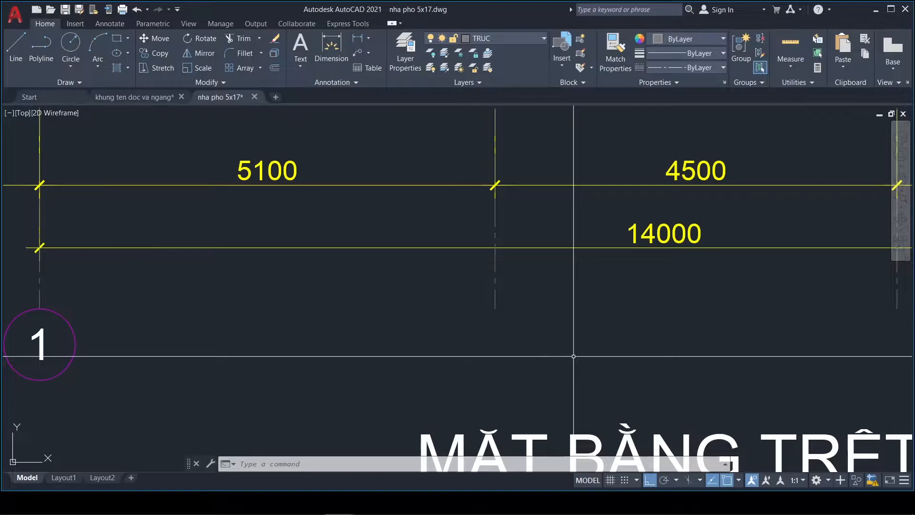
text(i)
key(Return)
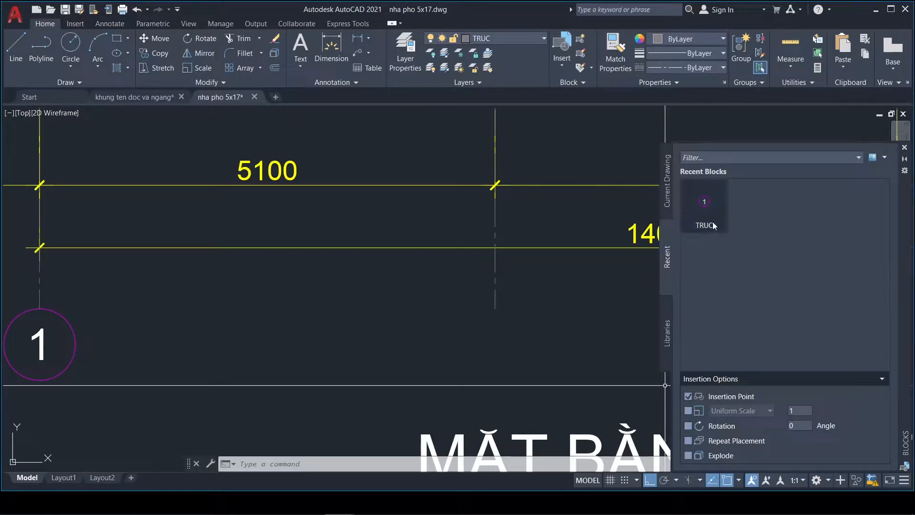
mouse_move(706, 215)
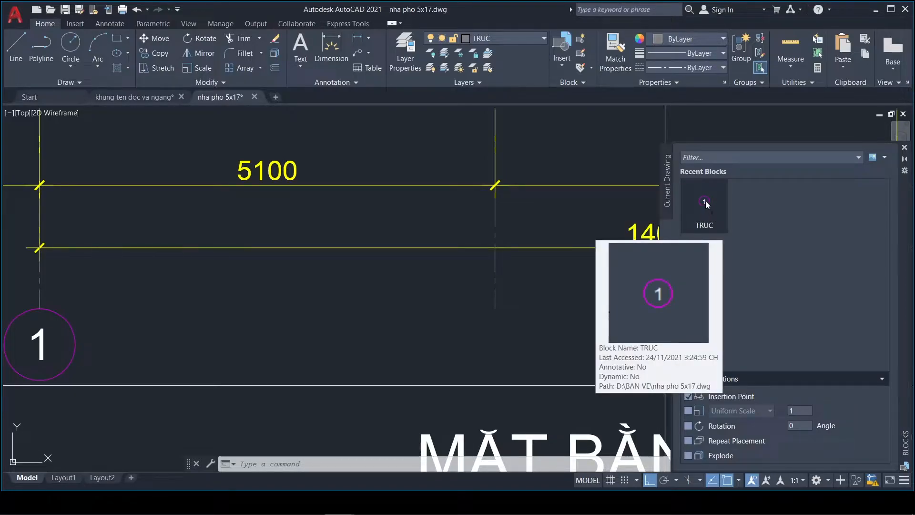
click(705, 201)
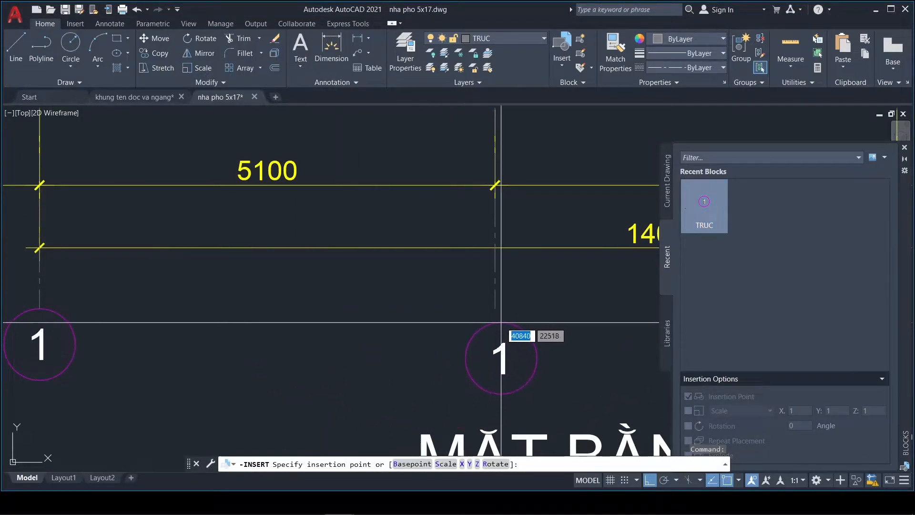
click(496, 308)
scroll(300, 284, down, 6)
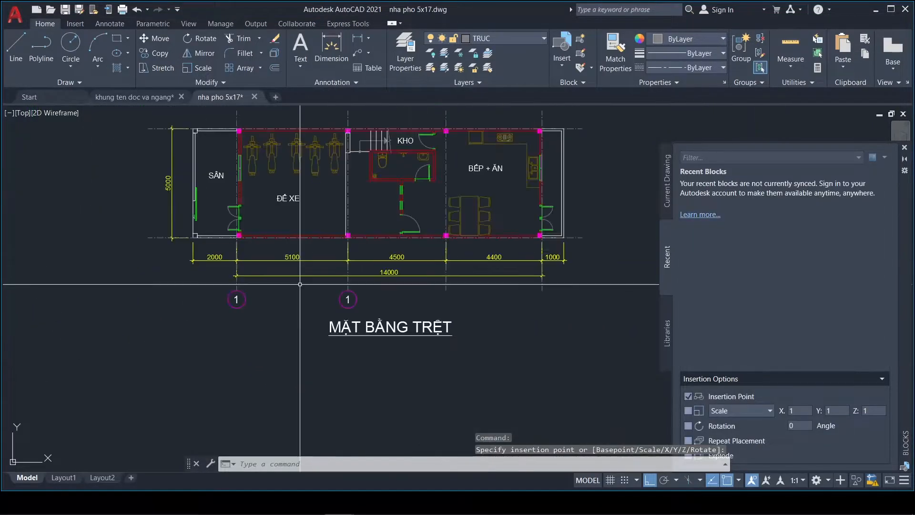
Step: Insert the TRUC block from the current drawing's blocks at the lower end of the third vertical grid line
scroll(449, 282, up, 4)
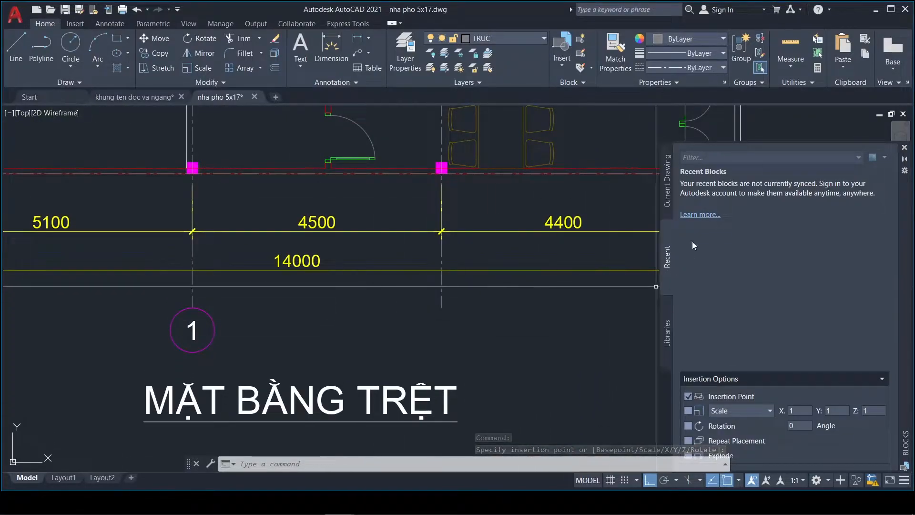
click(672, 195)
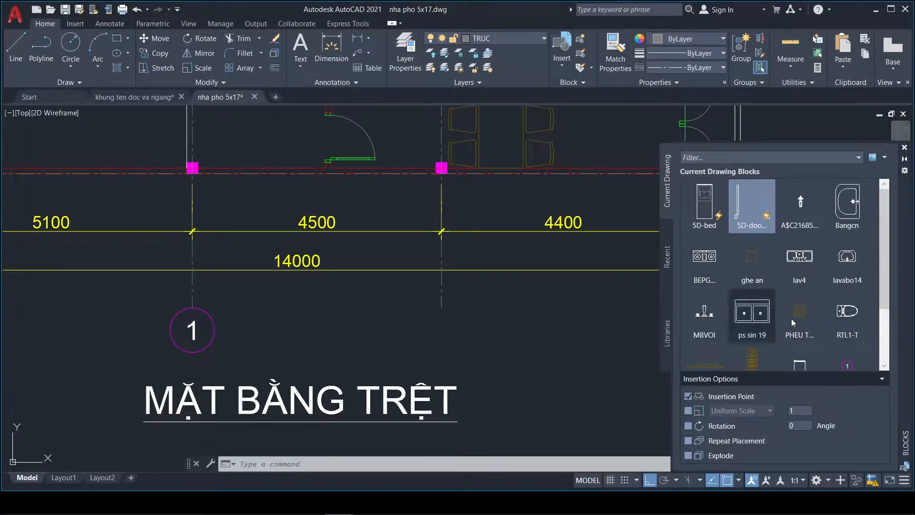
drag(885, 260, 898, 225)
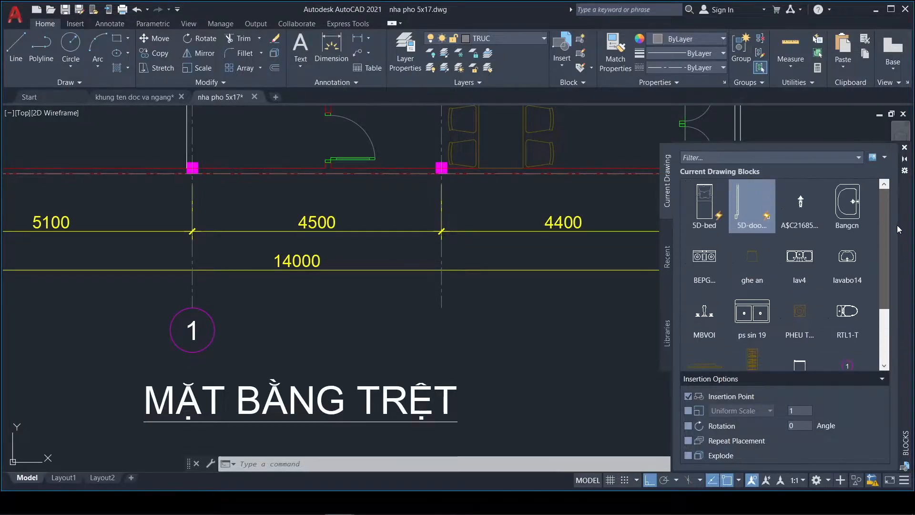
drag(880, 295, 882, 348)
click(842, 293)
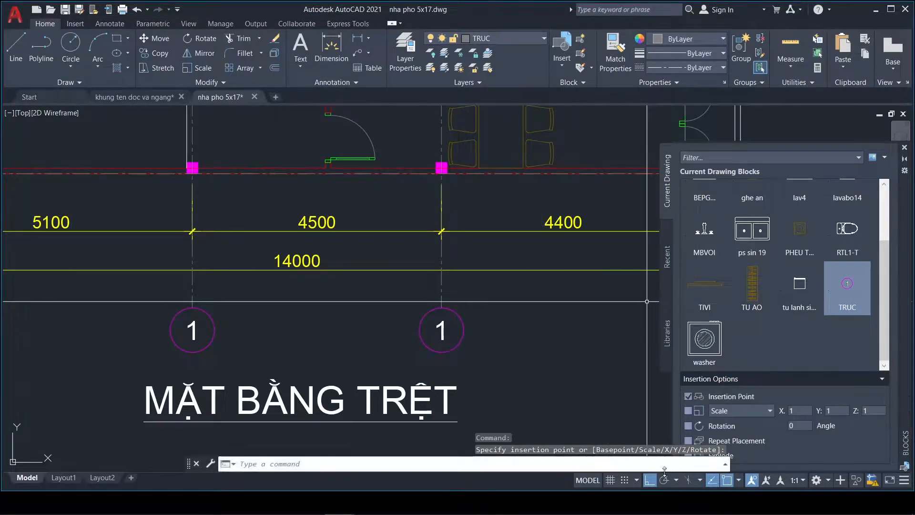
Step: Insert the TRUC block at the lower end of the fourth vertical grid line, between the 4400 and 1000 dimensions
scroll(443, 286, down, 4)
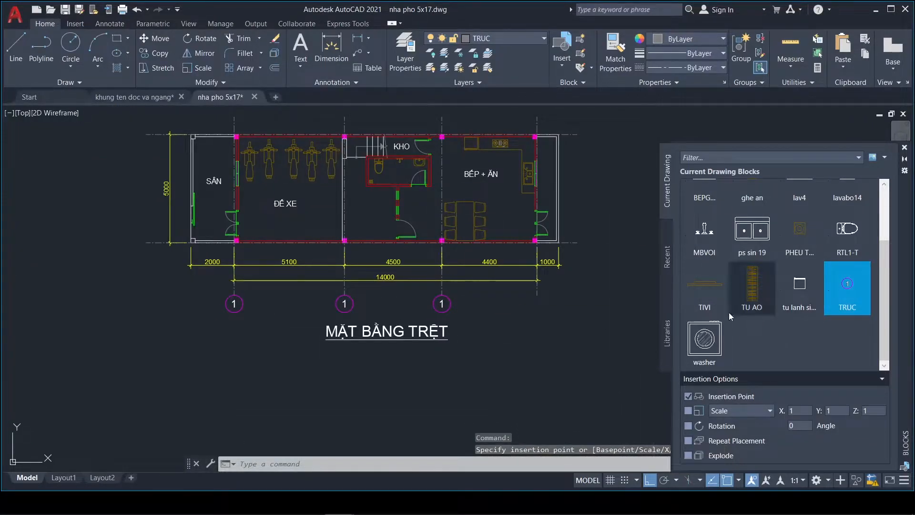
click(847, 286)
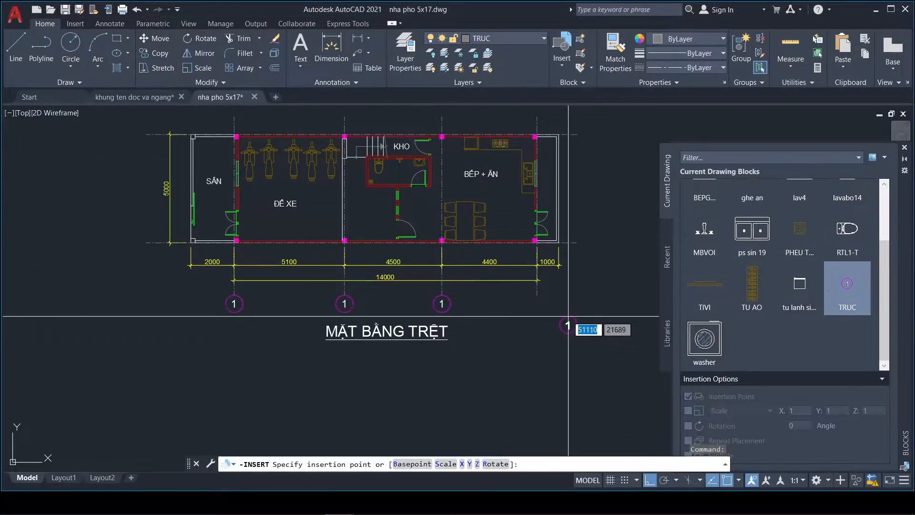
click(537, 295)
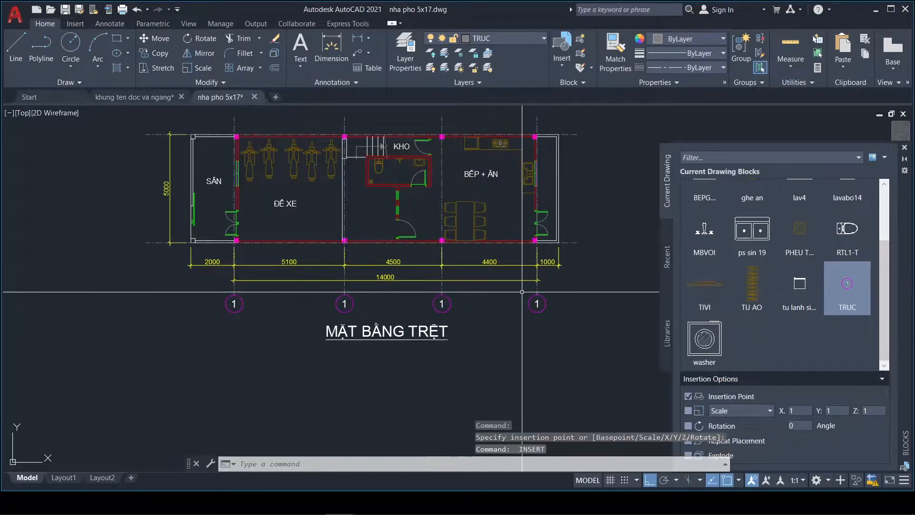
scroll(536, 262, up, 4)
scroll(354, 278, down, 3)
scroll(354, 286, down, 3)
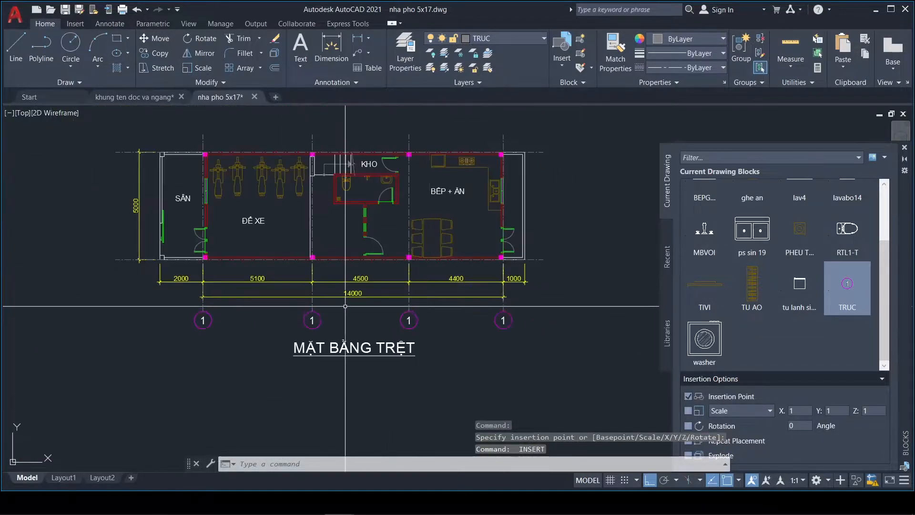
scroll(258, 324, up, 5)
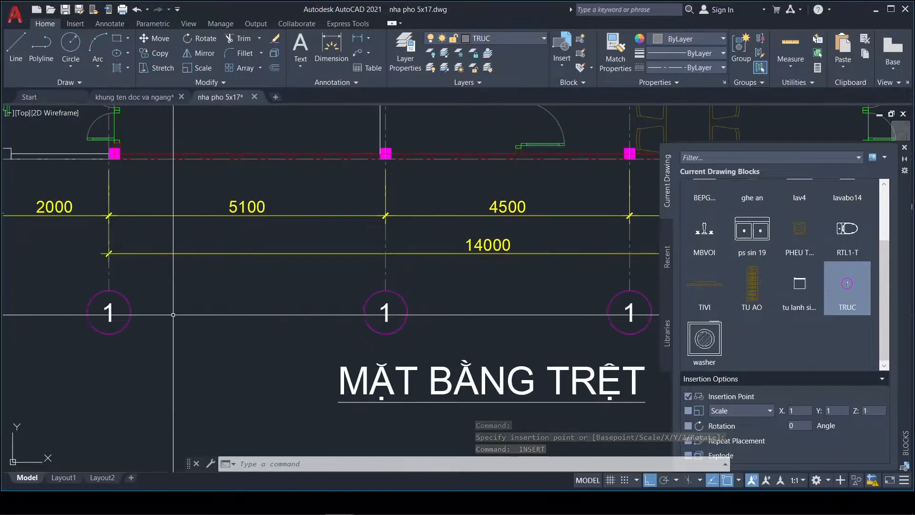
scroll(520, 310, down, 3)
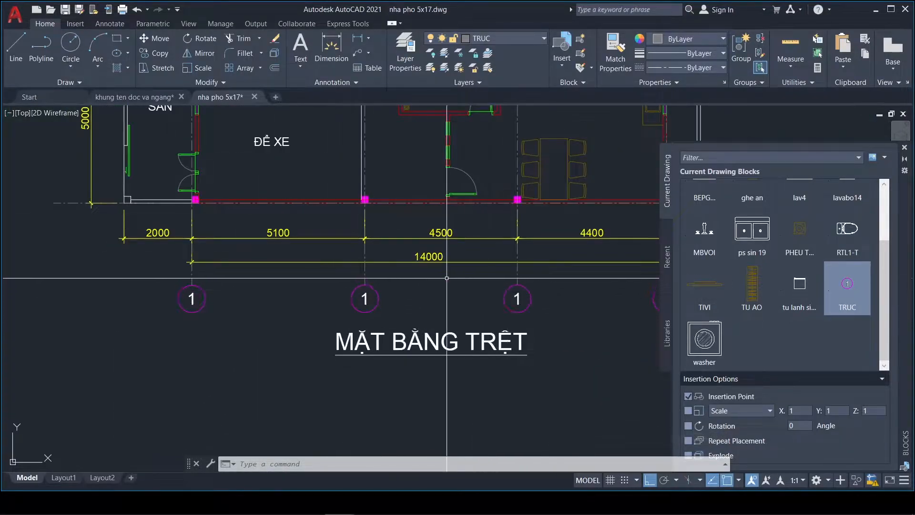
scroll(536, 308, down, 2)
scroll(420, 290, up, 5)
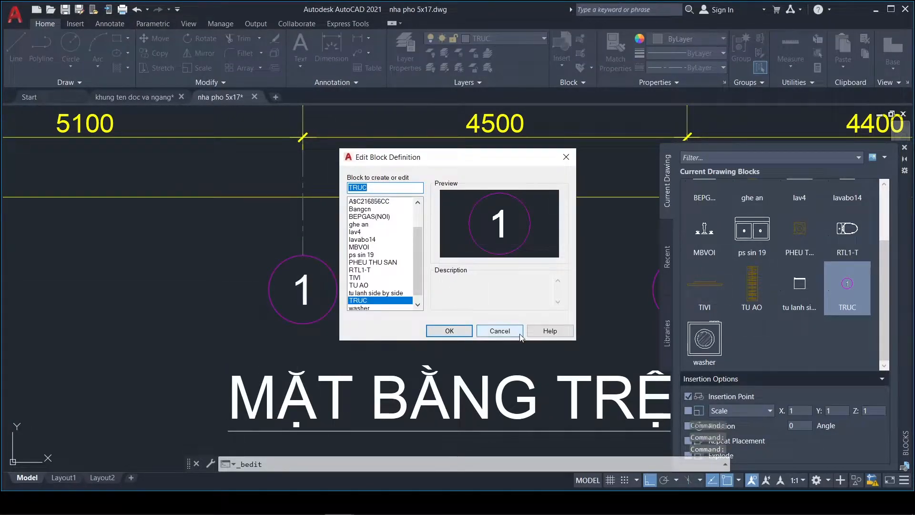
click(520, 334)
Step: Open the TRUC block definition in the Block Editor
text(B)
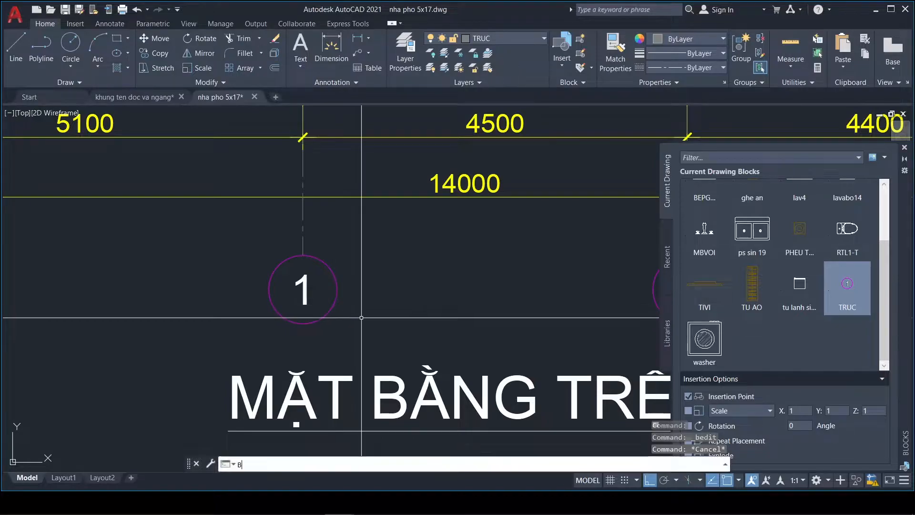
text(E)
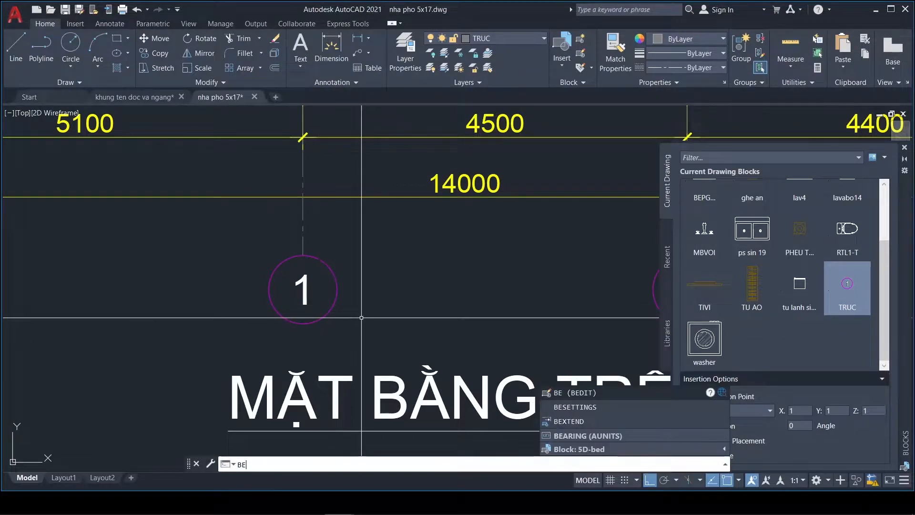
click(588, 395)
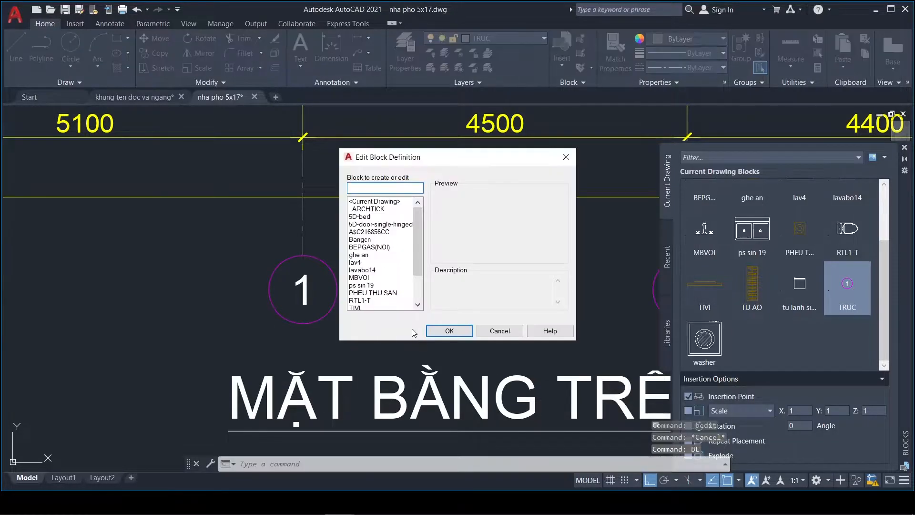
scroll(417, 272, down, 1)
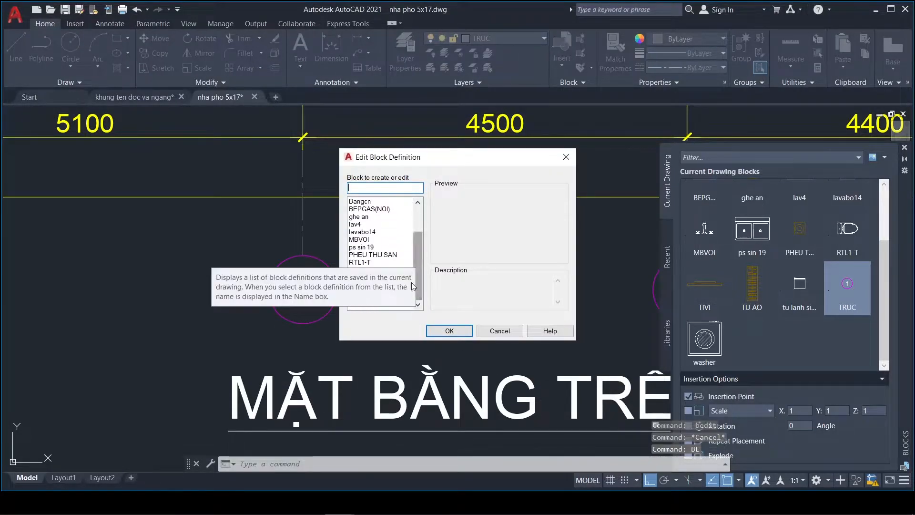
click(358, 293)
click(450, 331)
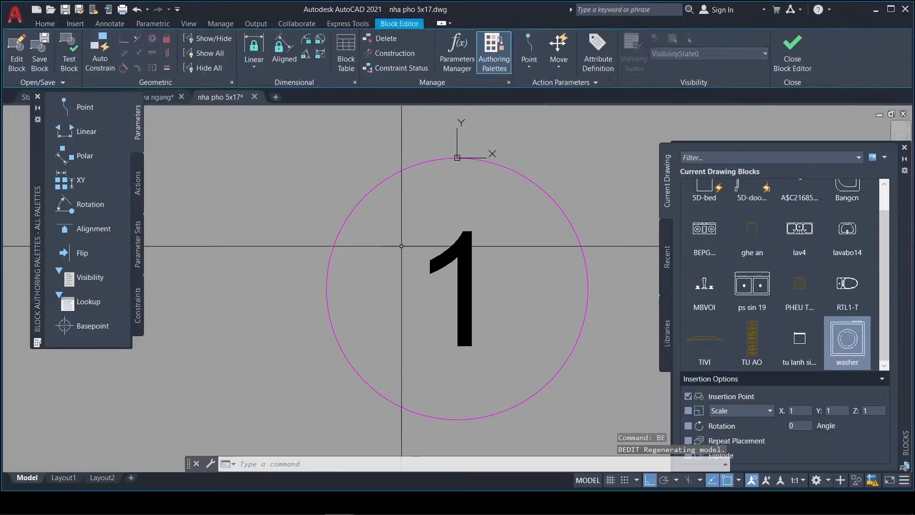
Step: Change the number inside the TRUC block's circle to 2 and close the Block Editor
scroll(335, 213, down, 2)
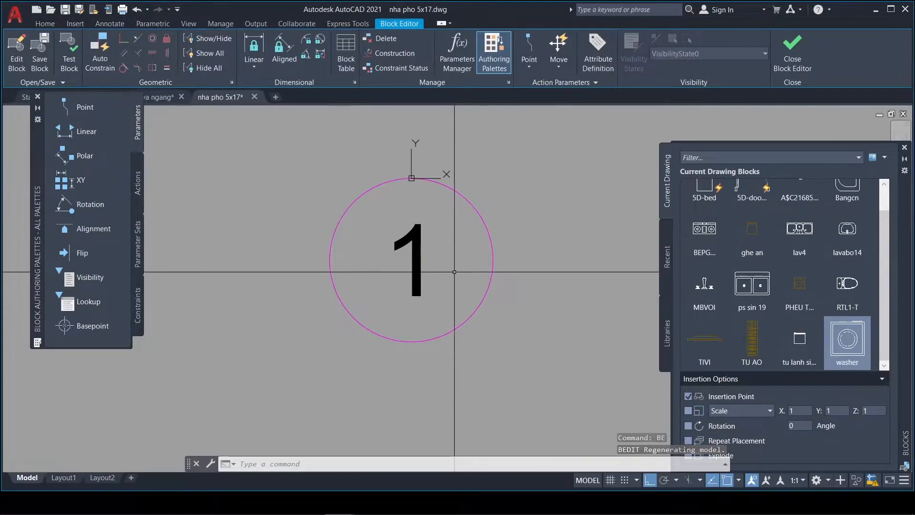
click(421, 269)
double_click(411, 267)
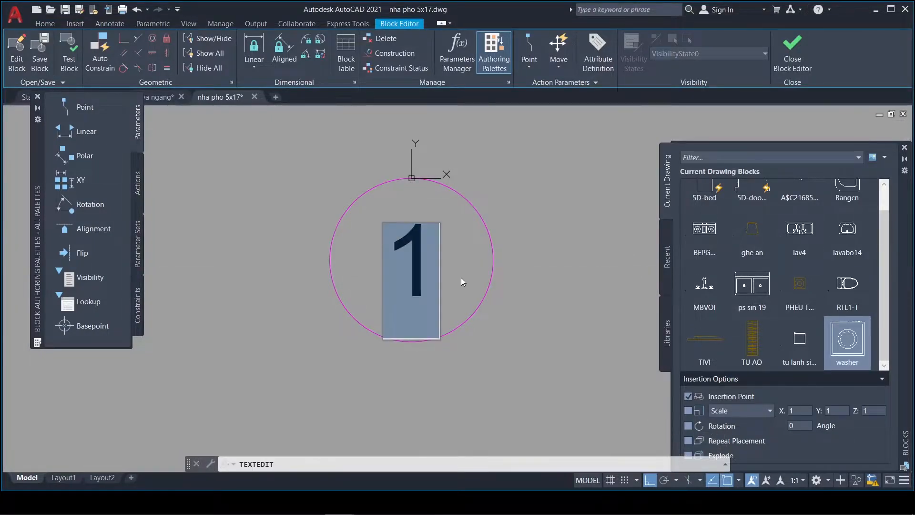
text(2)
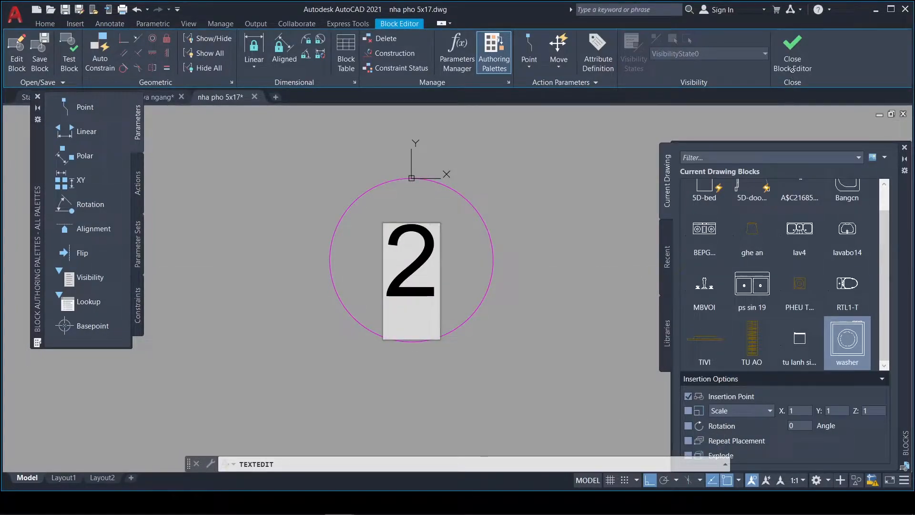
click(513, 247)
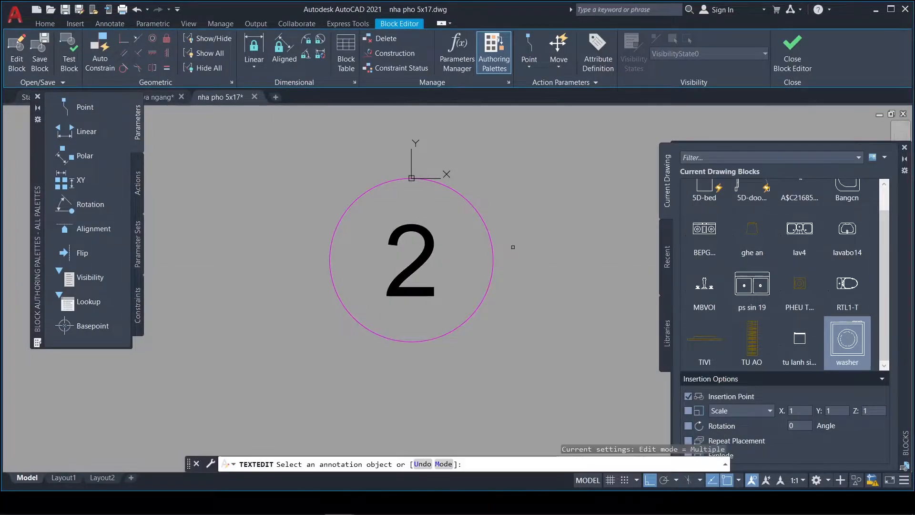
click(786, 70)
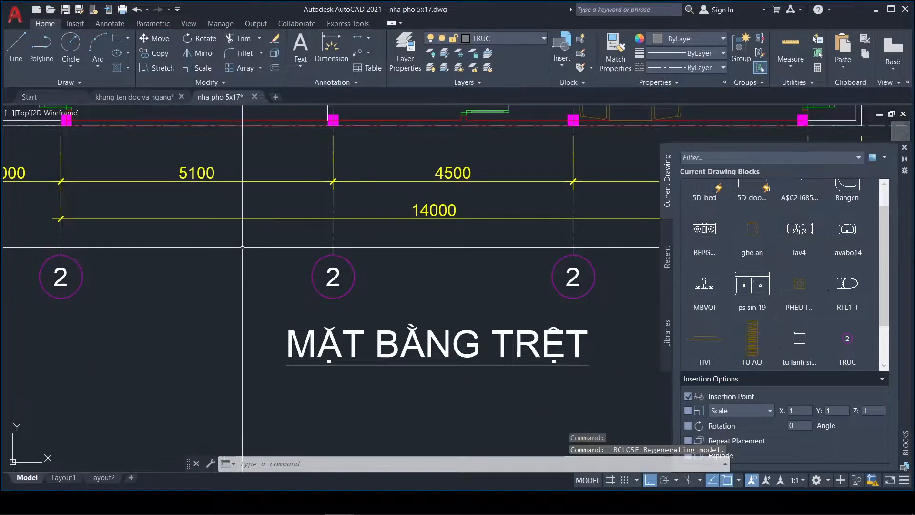
Step: Delete the three TRUC blocks at the lower ends of the second, third and fourth vertical grid lines
scroll(251, 266, down, 2)
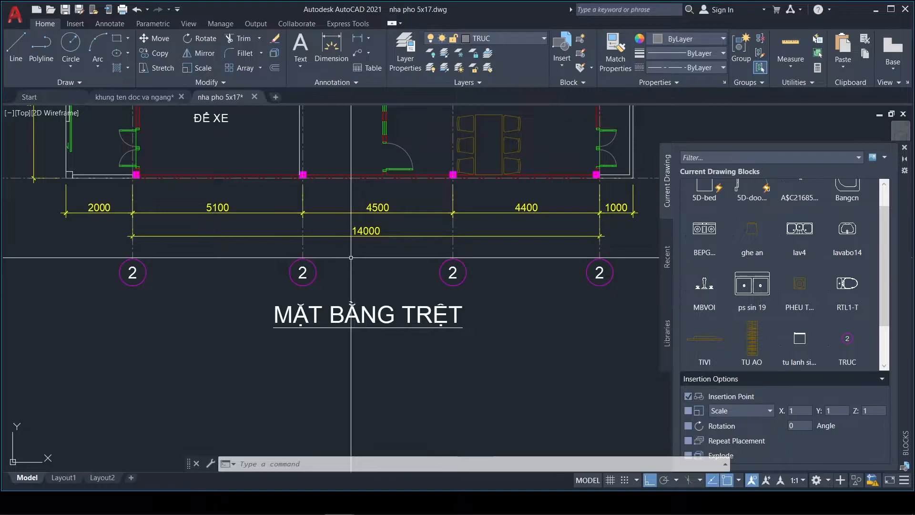
click(225, 248)
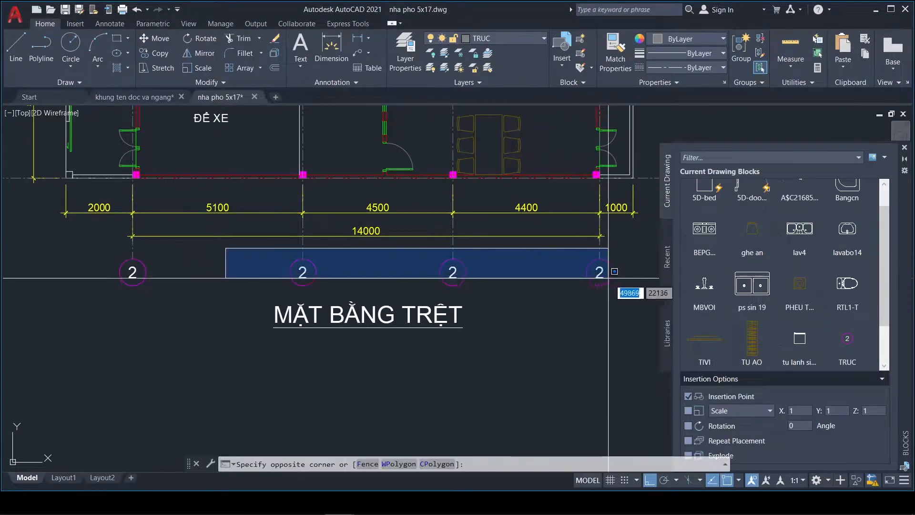
click(627, 291)
key(Delete)
Step: Explode the remaining TRUC block on the first vertical grid line and delete its number 2, keeping the circle
click(133, 272)
text(x)
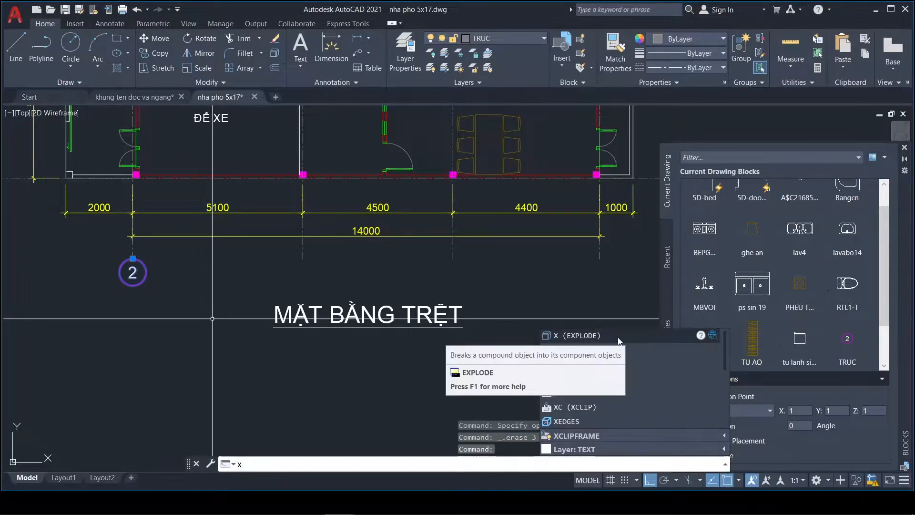
click(571, 335)
scroll(124, 266, up, 2)
scroll(126, 264, up, 2)
click(142, 286)
click(232, 269)
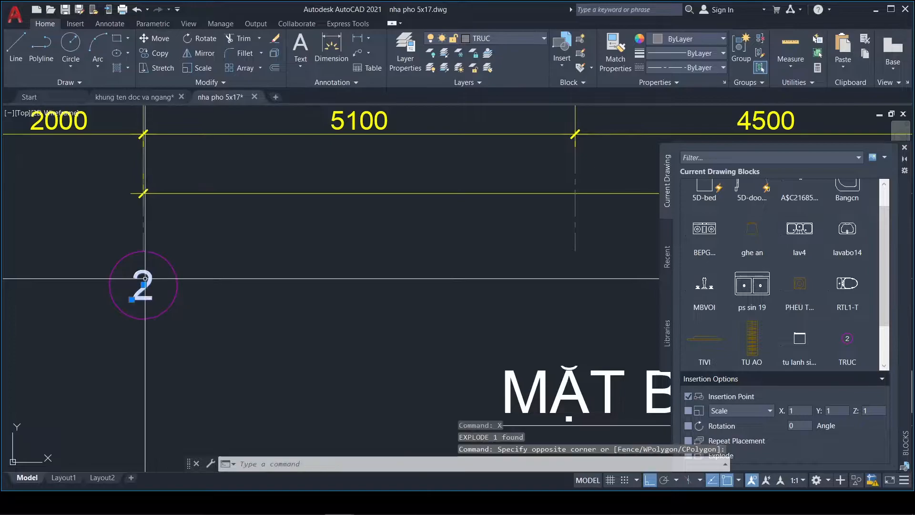
key(Delete)
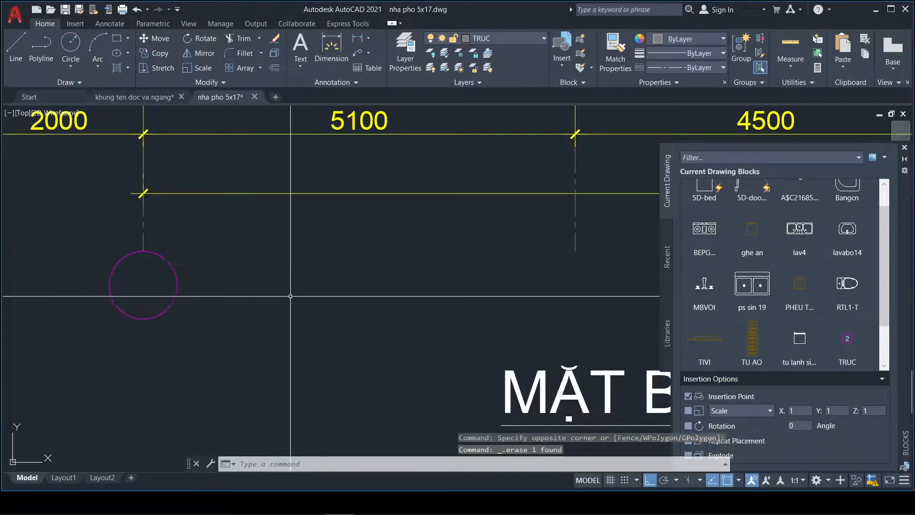
Step: Define a block attribute with ATTDEF, using tag 1, default value 1 and Middle center justification
scroll(286, 291, down, 2)
scroll(249, 292, up, 2)
scroll(243, 292, up, 2)
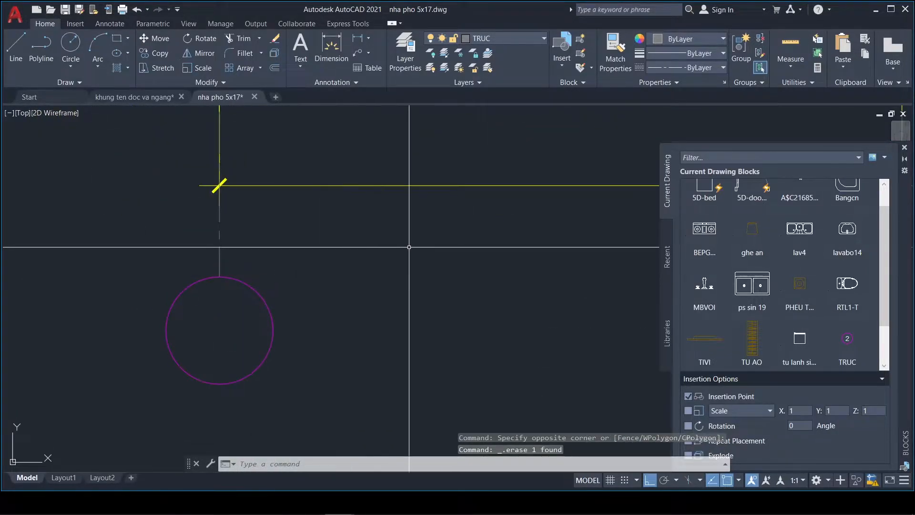
scroll(422, 249, down, 2)
scroll(335, 253, up, 2)
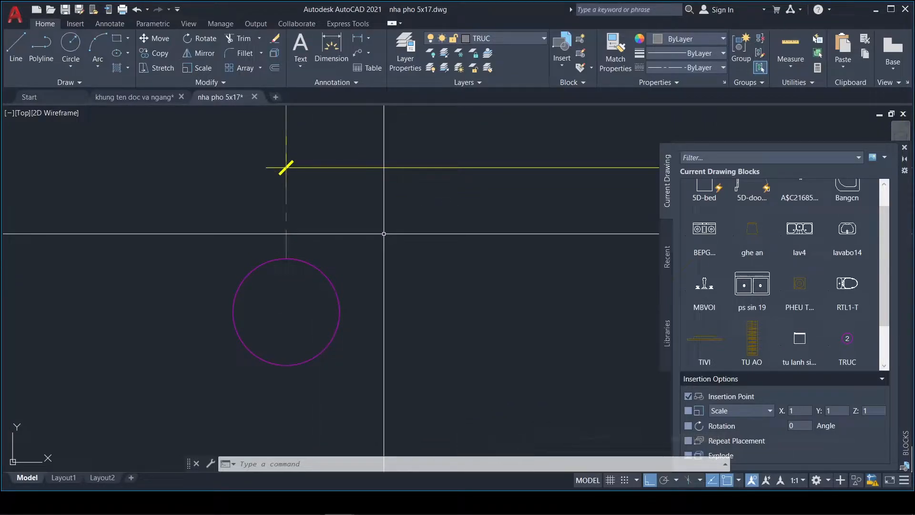
text(ATTDEF)
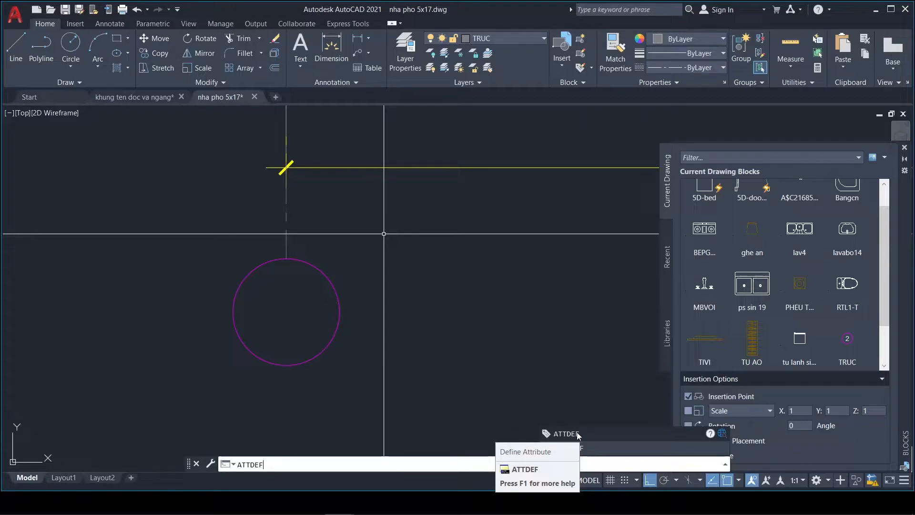
click(567, 433)
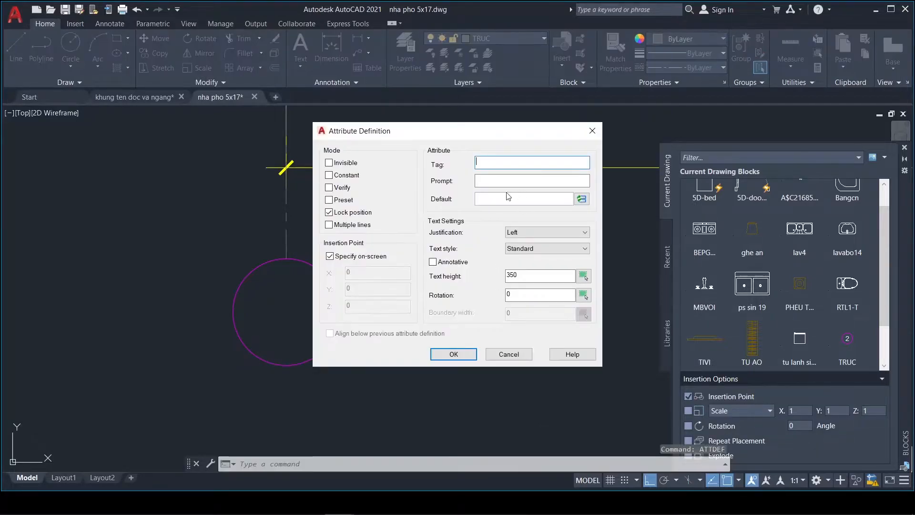
drag(442, 127, 496, 155)
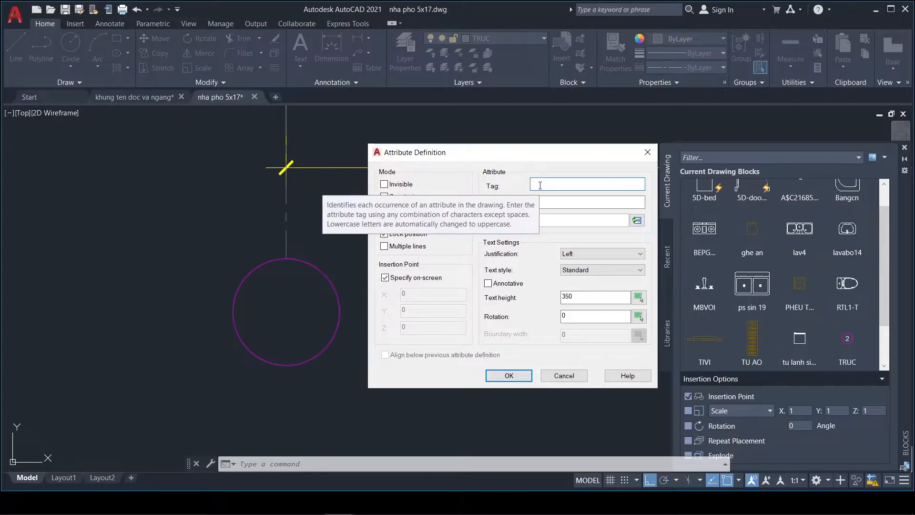
click(538, 201)
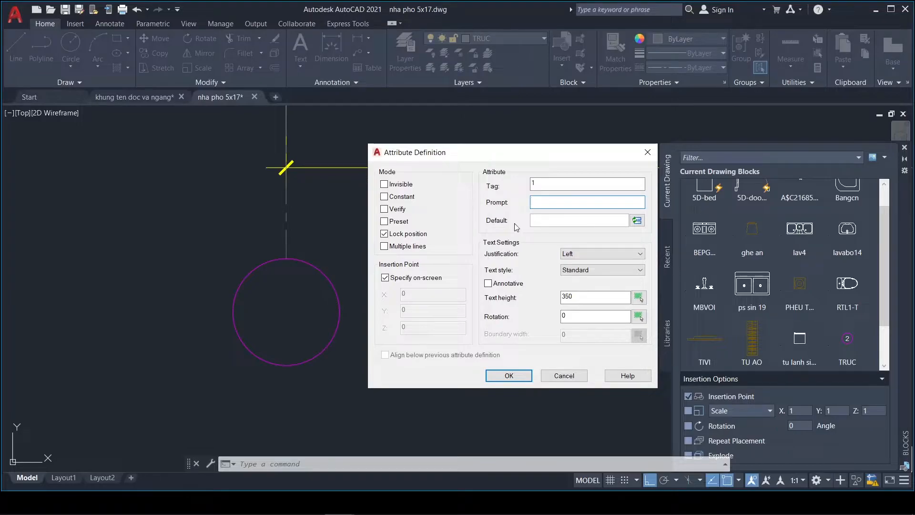
text(1)
click(533, 182)
click(640, 254)
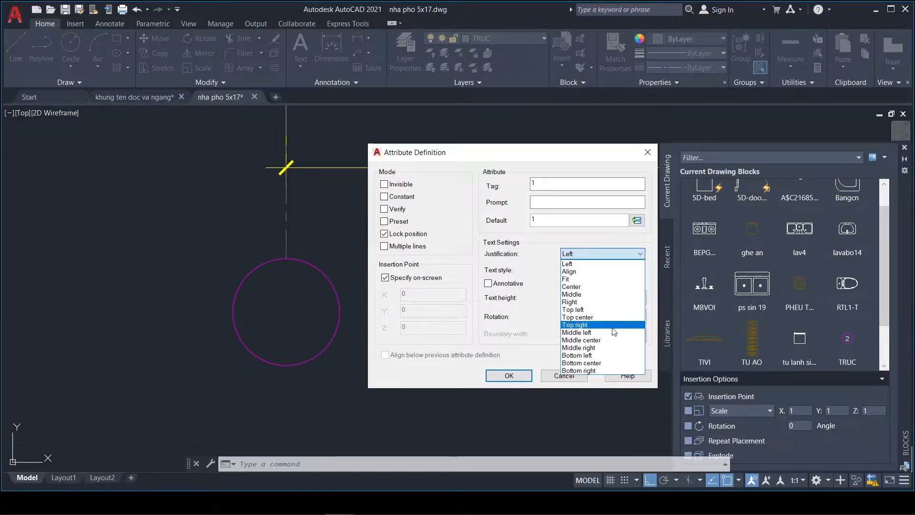
click(600, 341)
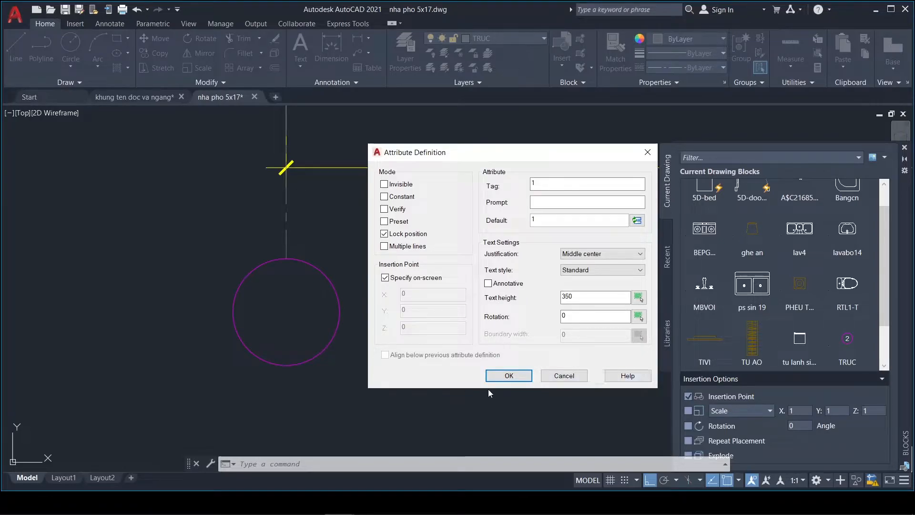
Step: Accept the attribute definition and place it at the center of the axis circle
click(508, 376)
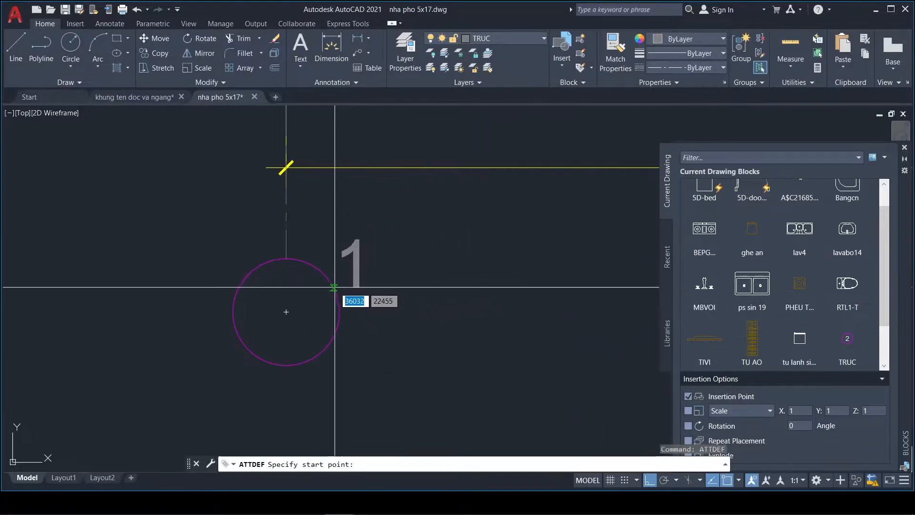
click(286, 312)
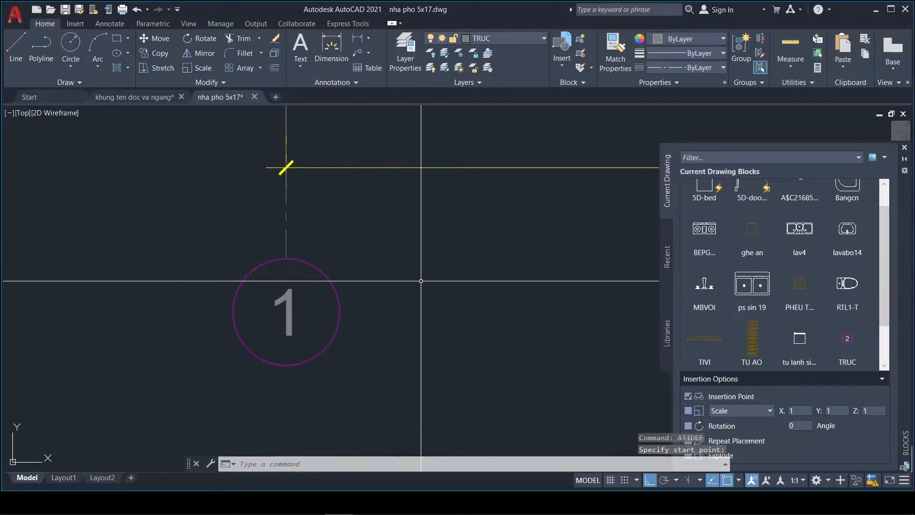
key(Escape)
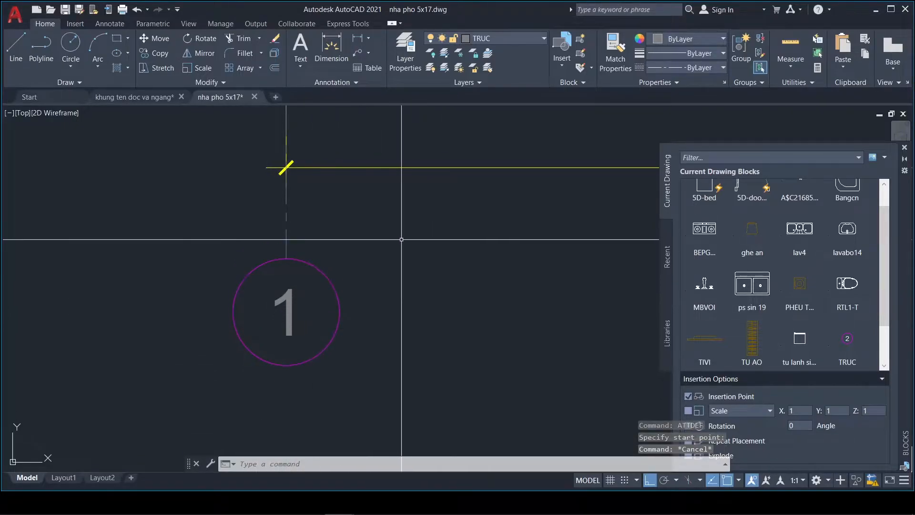
Step: Set the color of the attribute text inside the axis circle to White and its linetype to Continuous
click(304, 301)
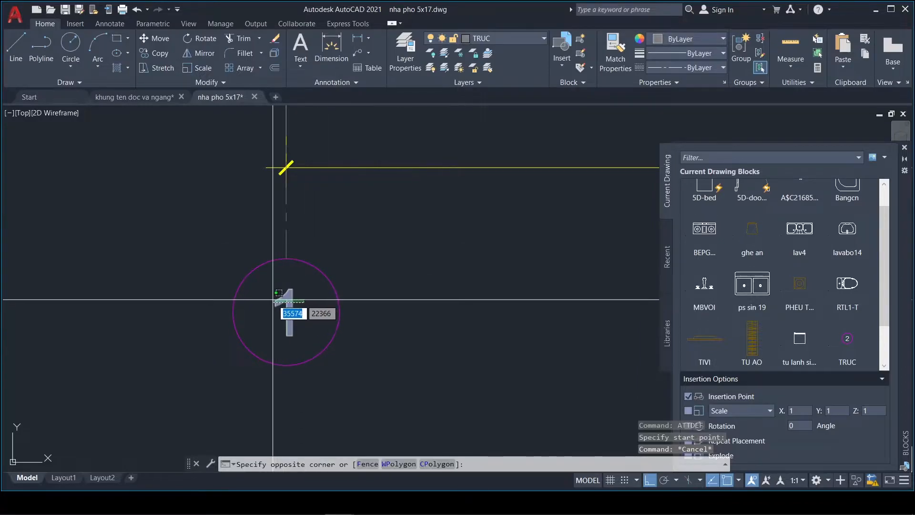
click(270, 307)
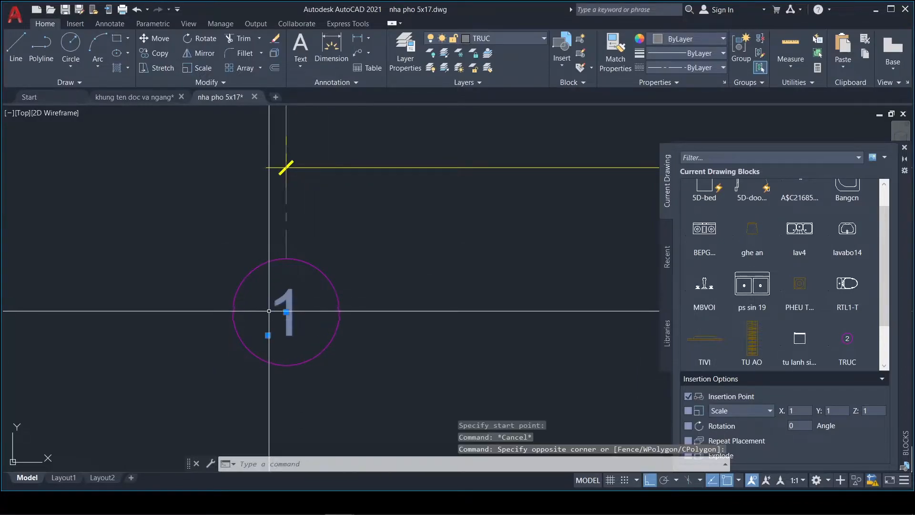
click(670, 41)
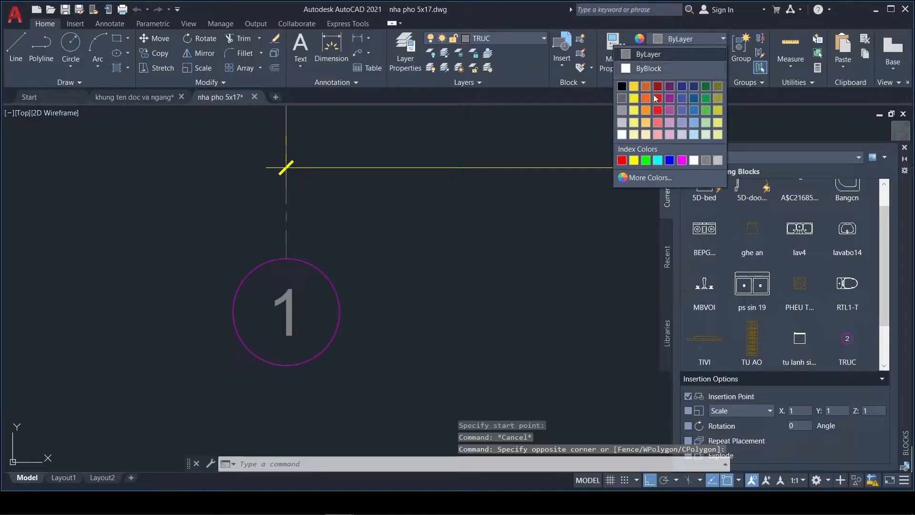
click(695, 161)
click(696, 70)
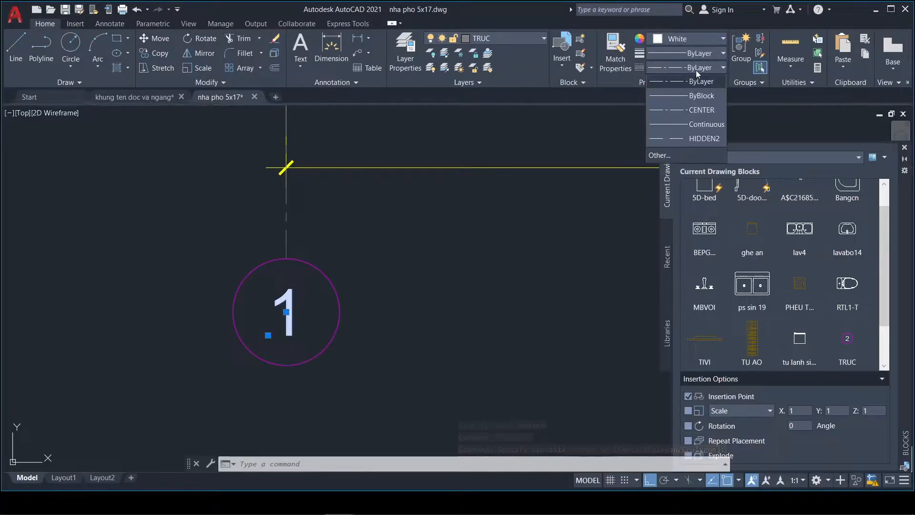
click(702, 125)
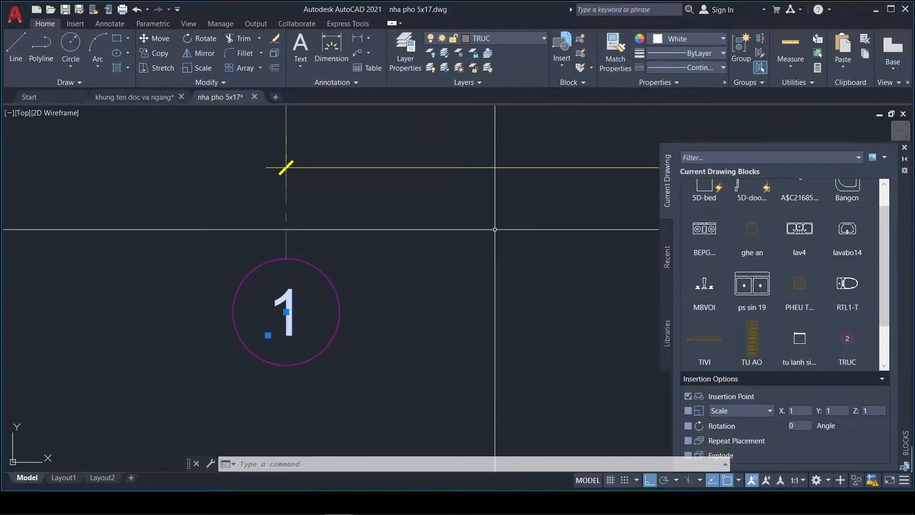
click(297, 311)
key(Escape)
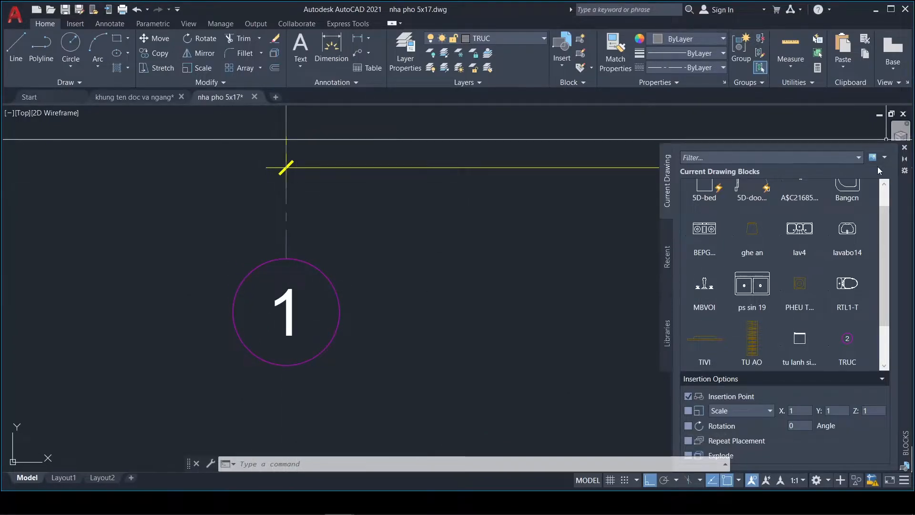
Step: Start a block definition named TRUC with its base point at the top quadrant of the axis circle
click(905, 159)
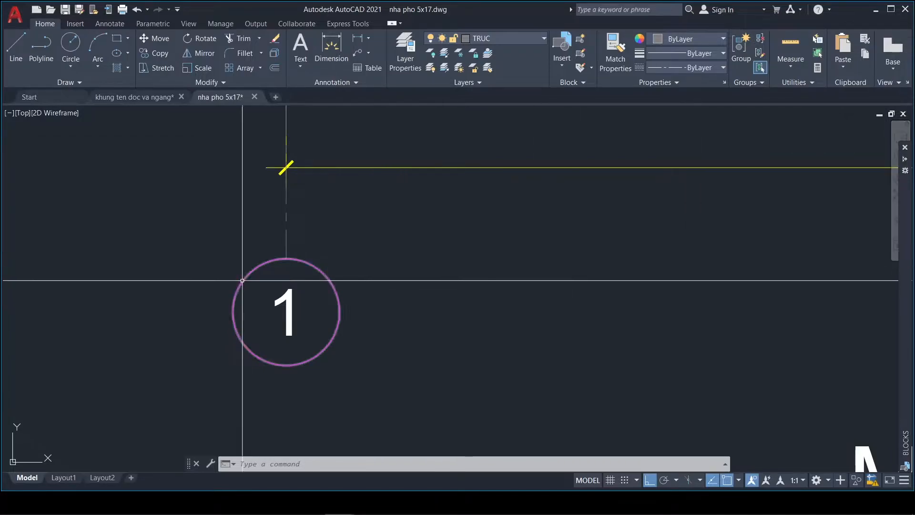
scroll(229, 280, down, 2)
scroll(321, 307, up, 4)
key(Escape)
key(Escape)
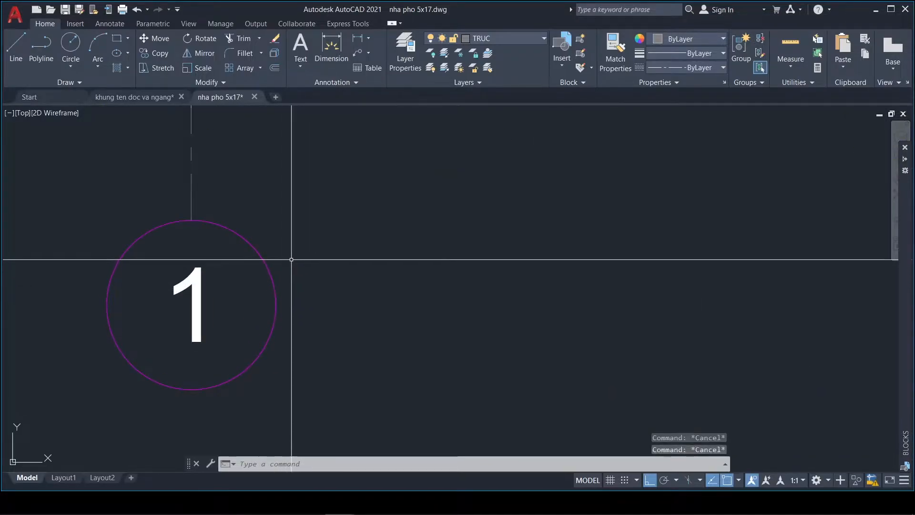
text(B)
key(Return)
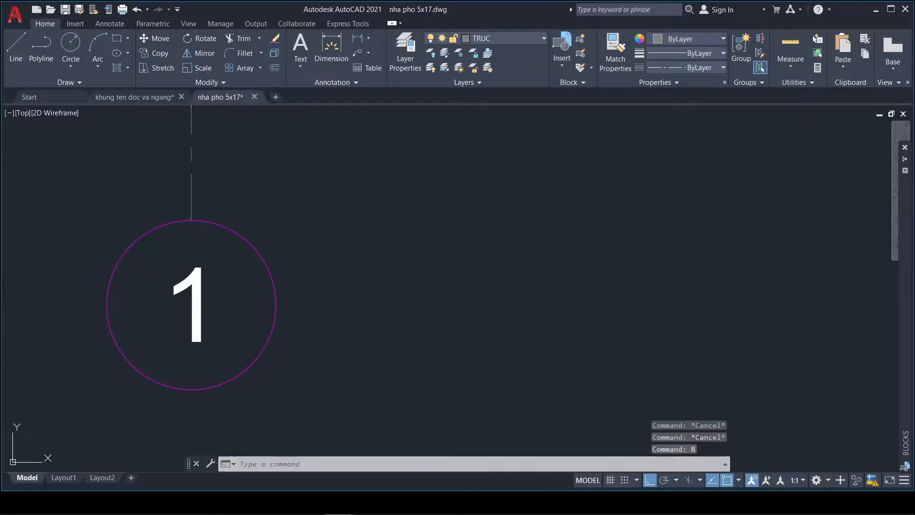
text(TRUC)
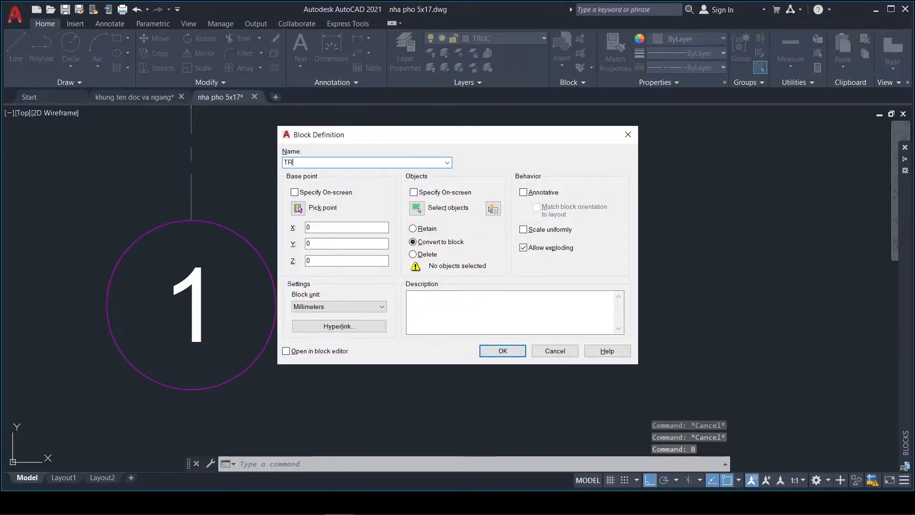
click(299, 208)
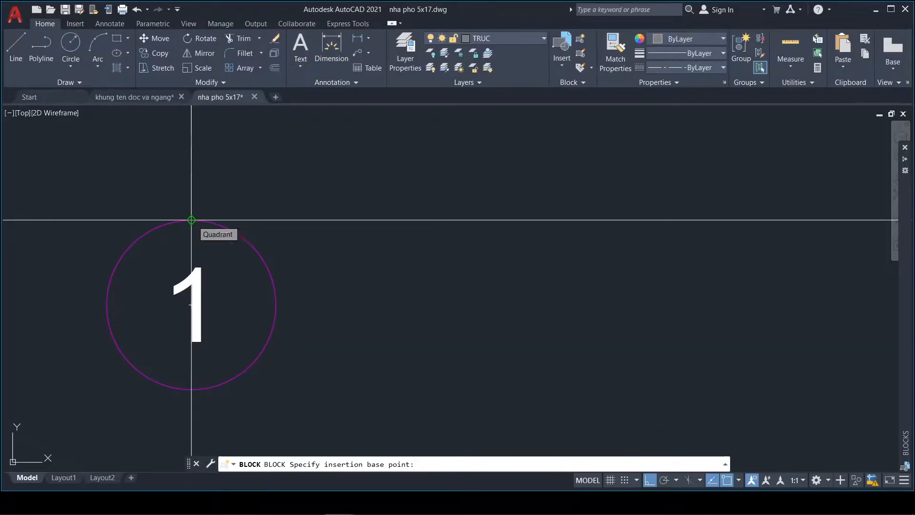
click(191, 220)
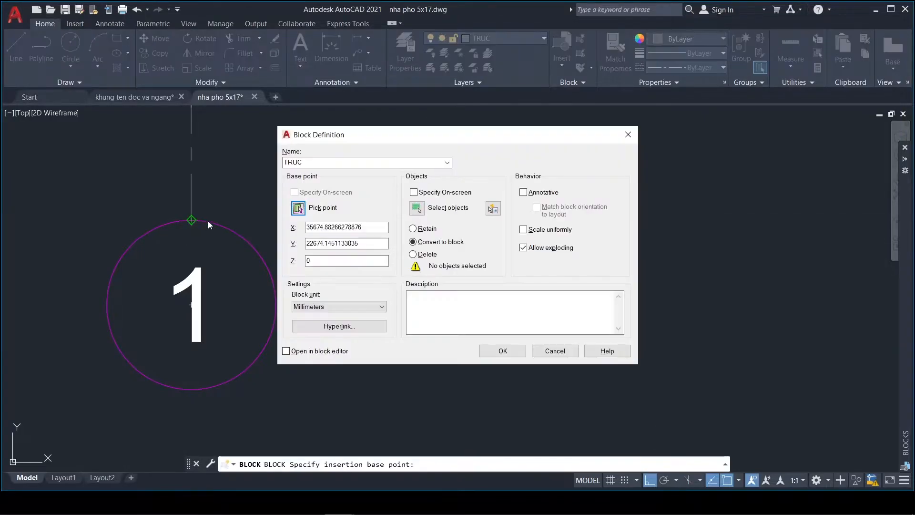
Step: Add the axis circle and its attribute to the definition, redefine the TRUC block and set its attribute value to 2
click(417, 208)
click(341, 367)
click(75, 249)
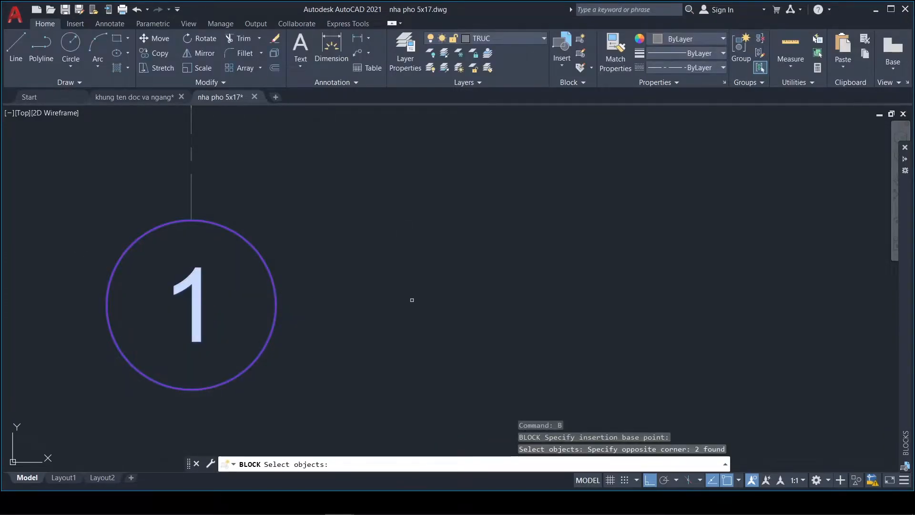
key(Return)
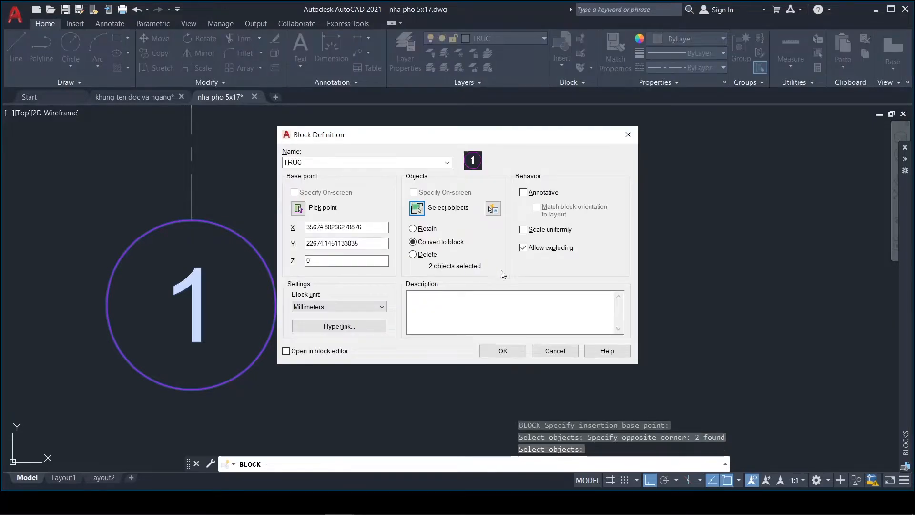
click(498, 351)
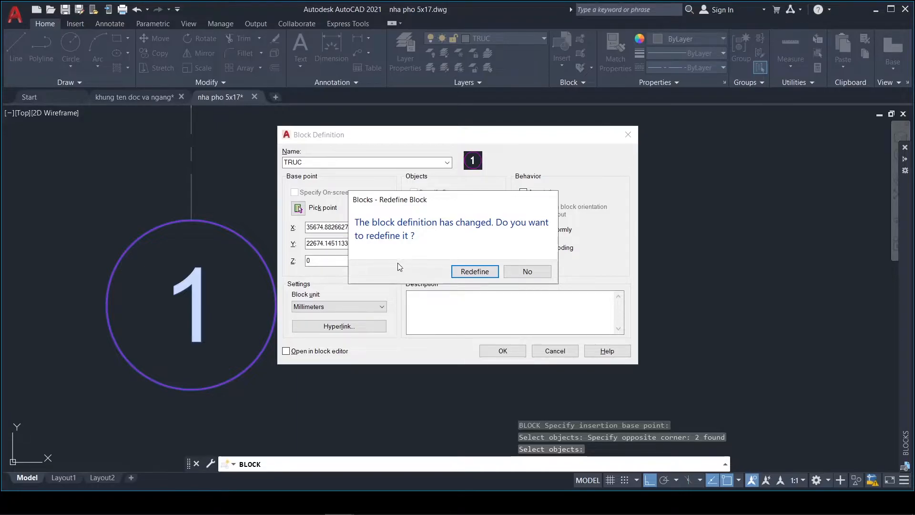
click(475, 272)
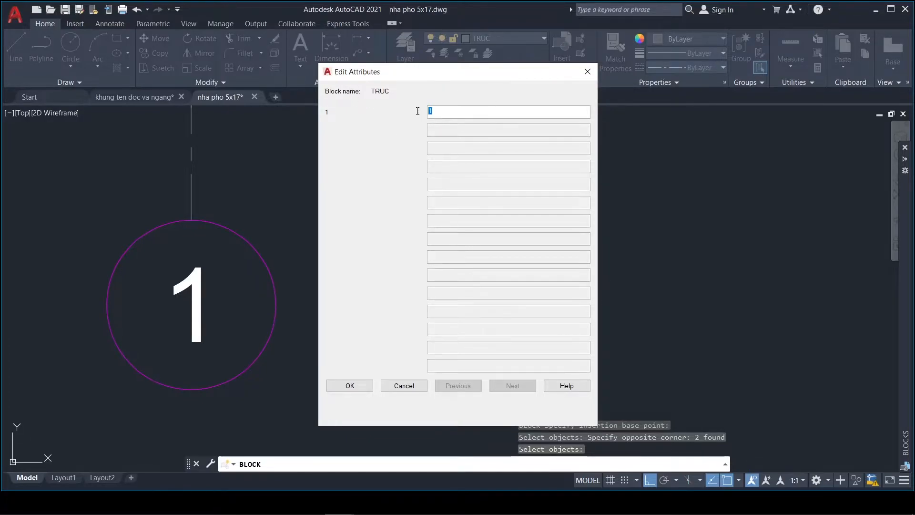
click(360, 384)
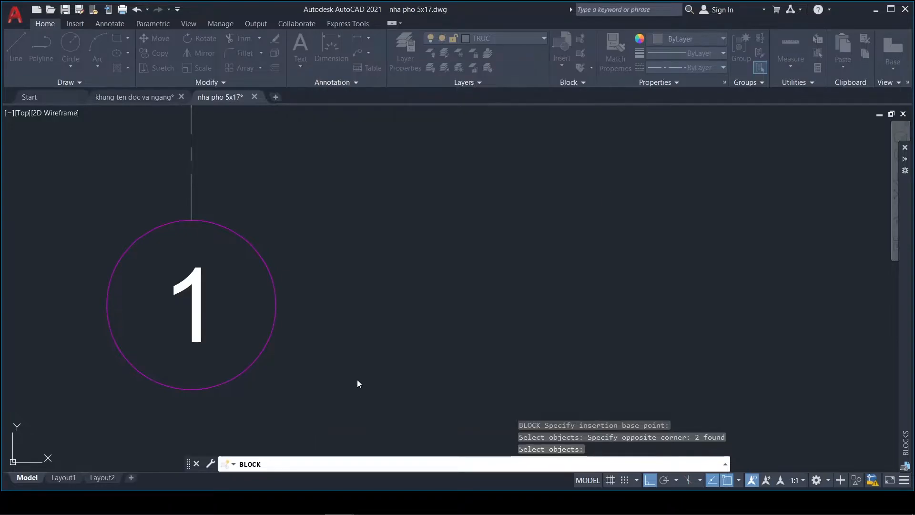
scroll(238, 253, down, 4)
scroll(329, 267, down, 2)
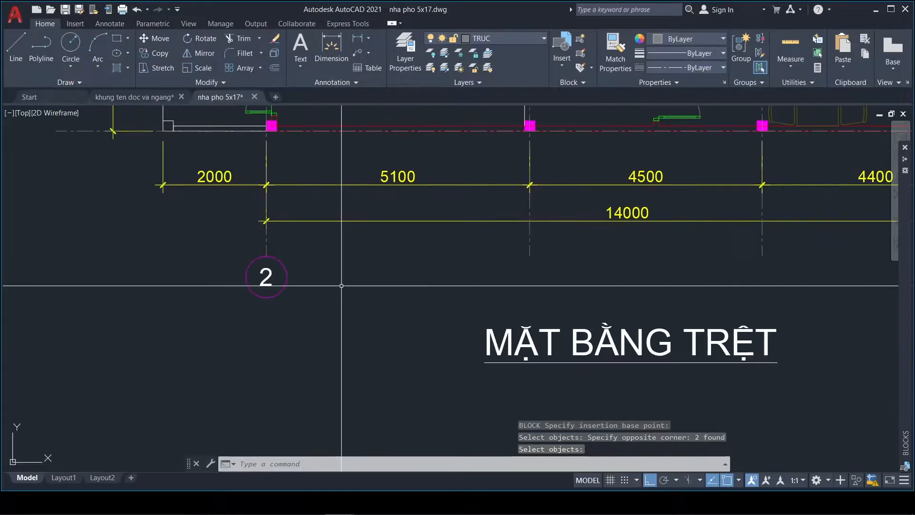
scroll(286, 266, up, 2)
click(270, 268)
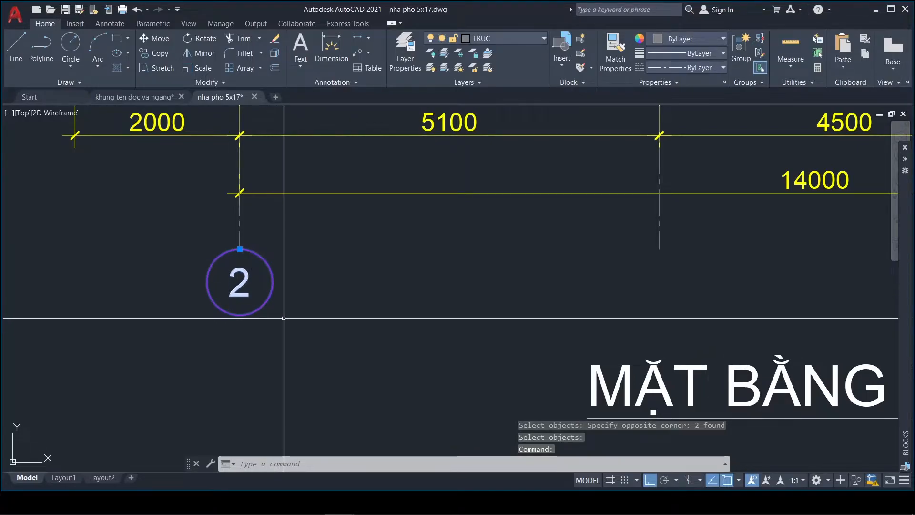
text(m)
key(Return)
click(303, 276)
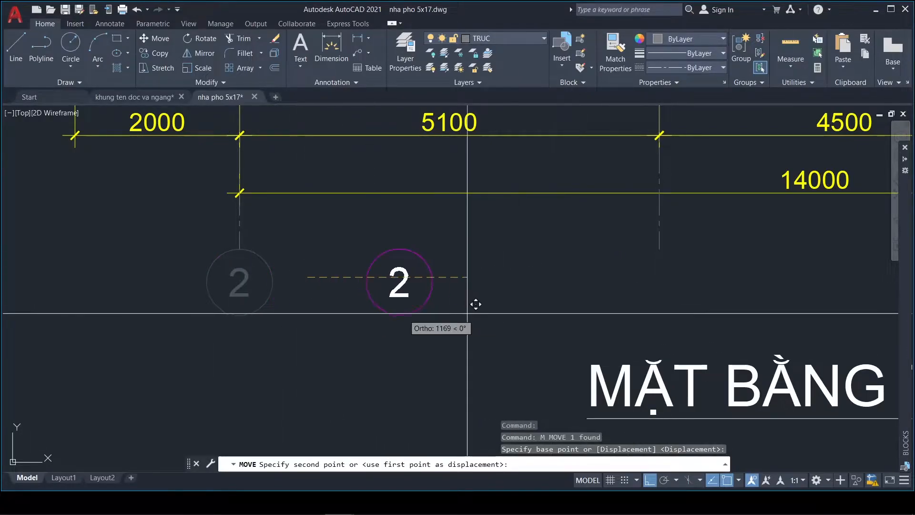
key(Escape)
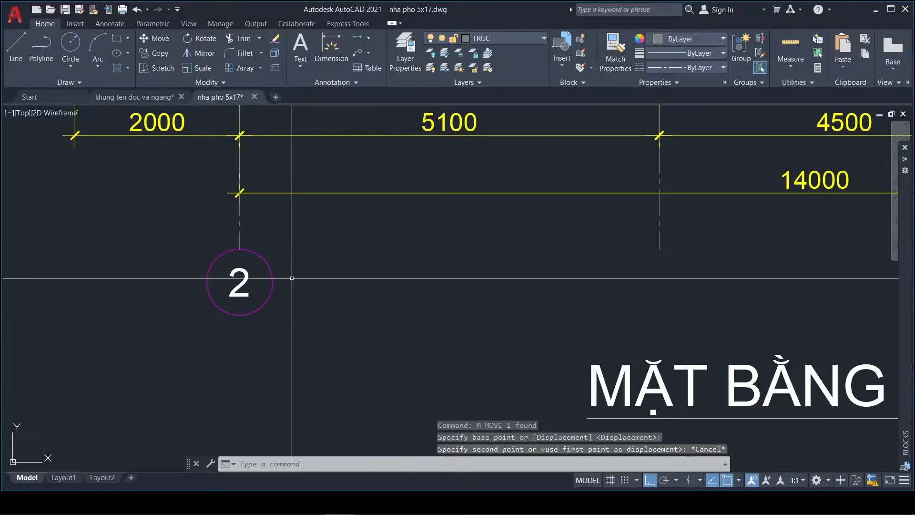
Step: Copy the axis bubble from its top quadrant to the lower ends of the other three vertical grid lines
scroll(269, 277, down, 2)
text(CP)
key(Return)
click(246, 321)
click(225, 288)
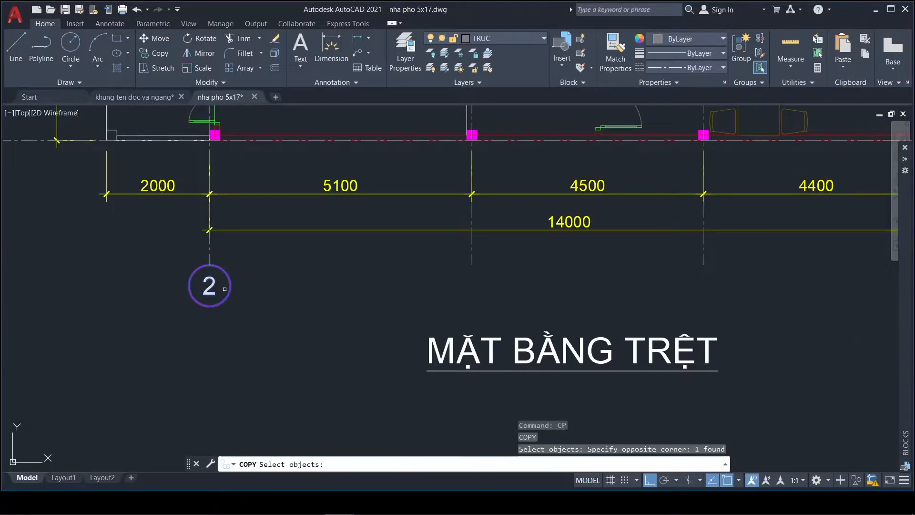
key(Return)
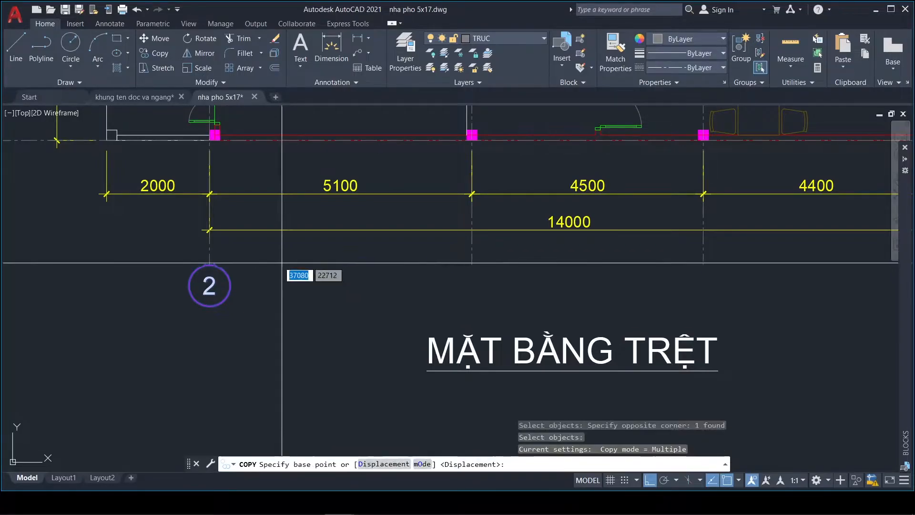
click(210, 266)
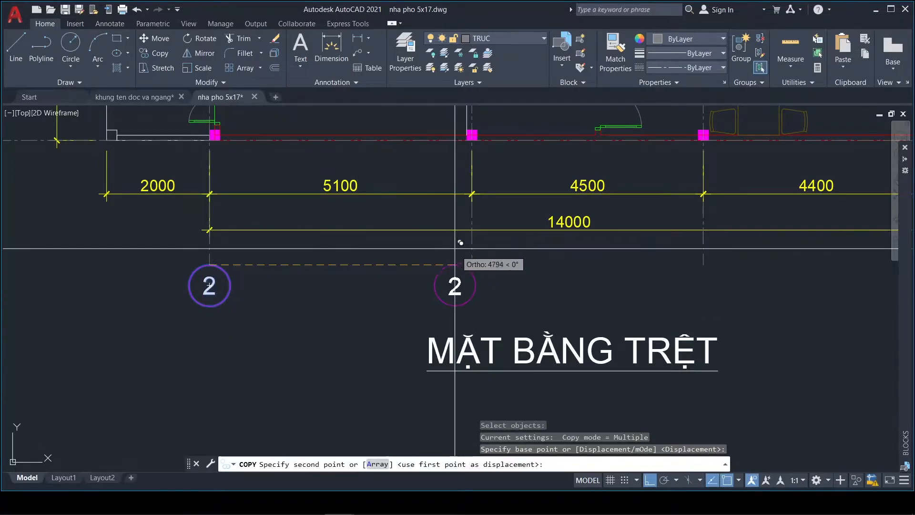
click(472, 264)
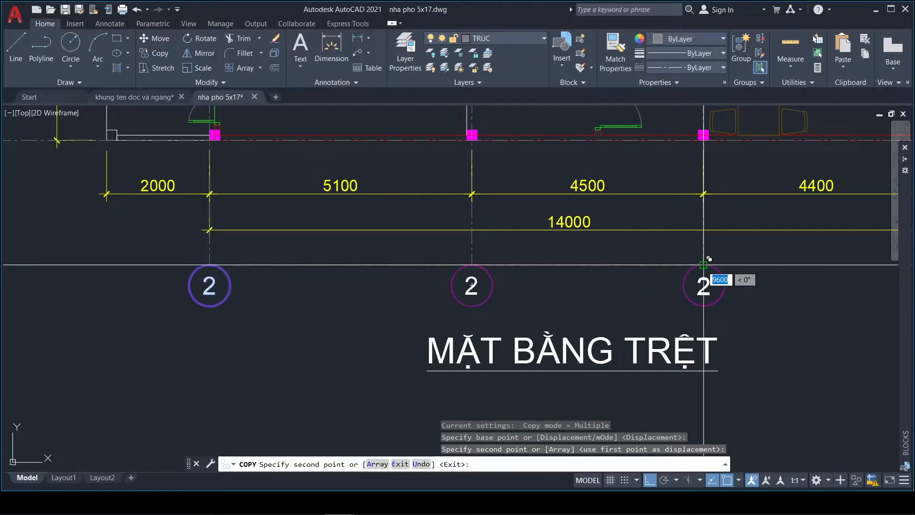
click(703, 265)
scroll(525, 261, down, 3)
scroll(691, 261, up, 3)
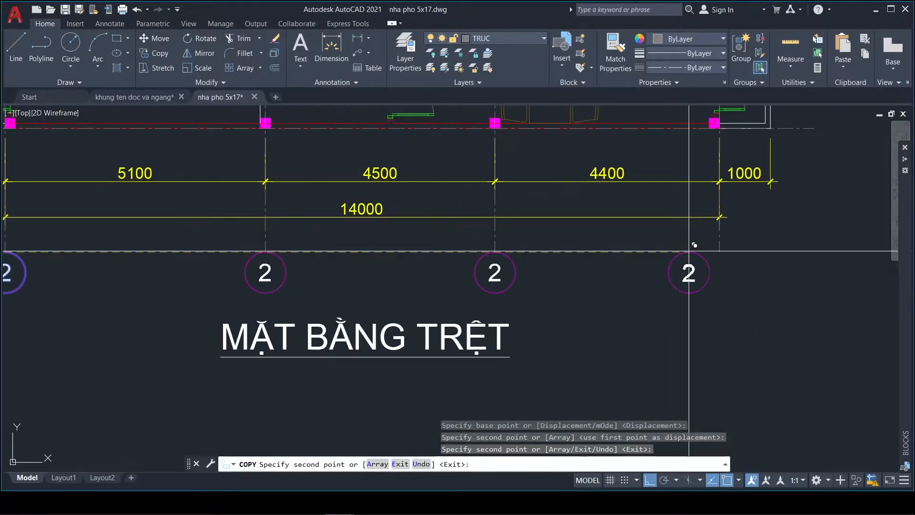
click(720, 267)
key(Escape)
Step: Set the attribute value of the bubble on the first vertical grid line to 1
scroll(721, 263, down, 4)
scroll(572, 254, up, 2)
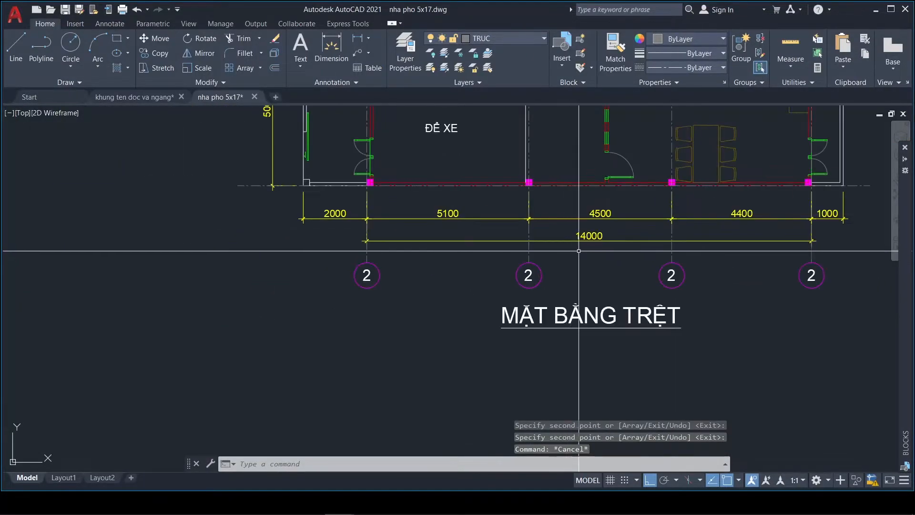
double_click(366, 275)
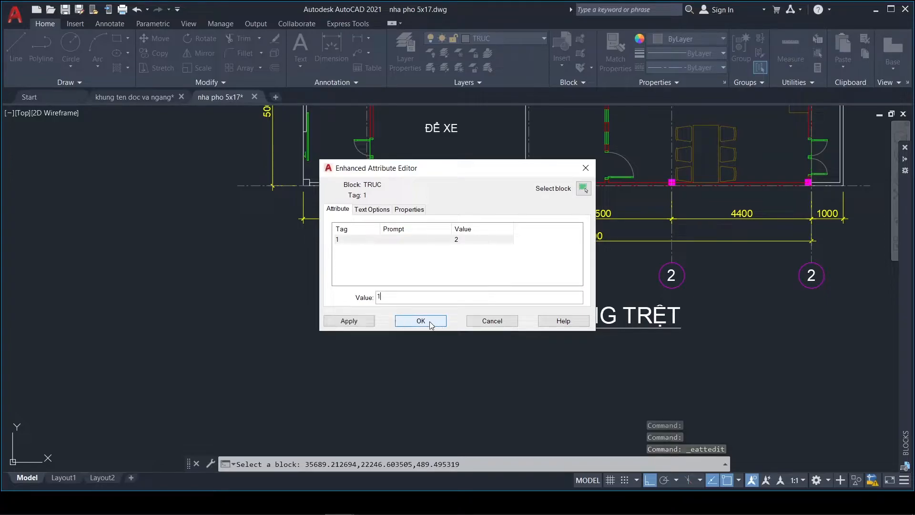
click(431, 323)
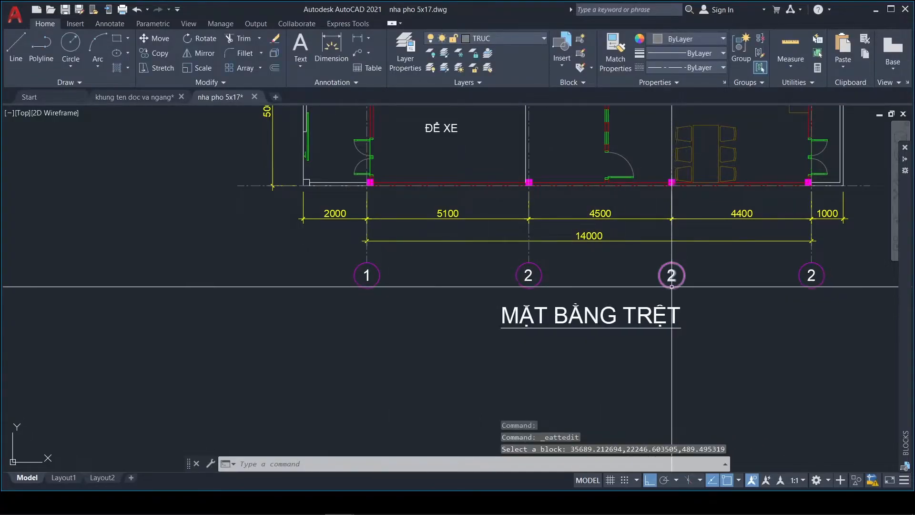
Step: Use TEXTEDIT to number the bubbles on the third and fourth vertical grid lines 3 and 4
text(E)
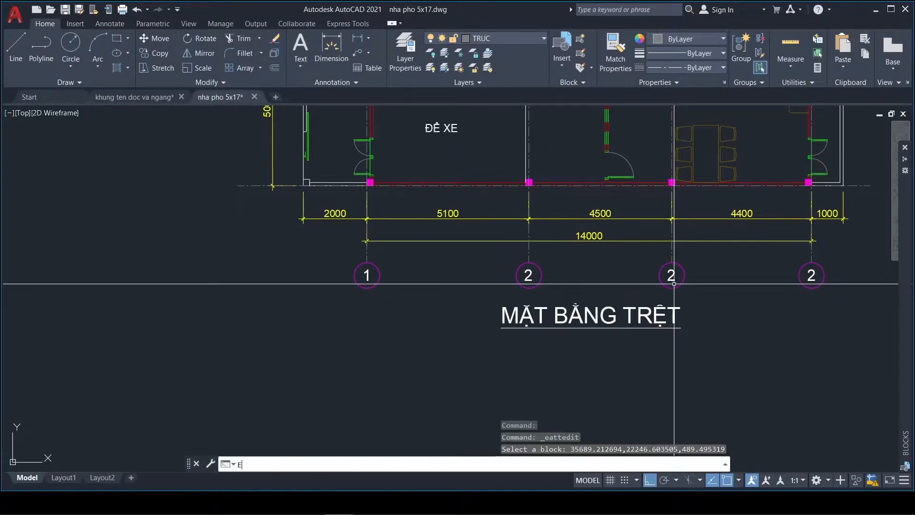
text(D)
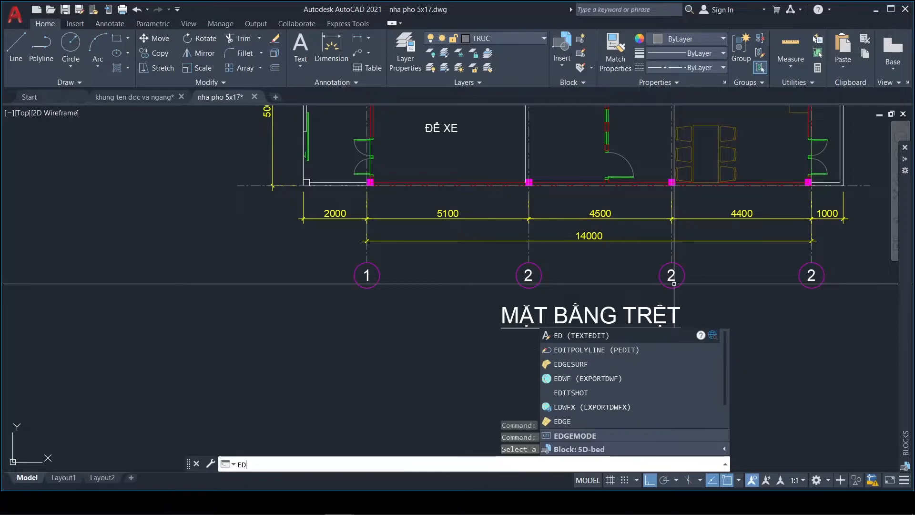
click(594, 335)
click(671, 276)
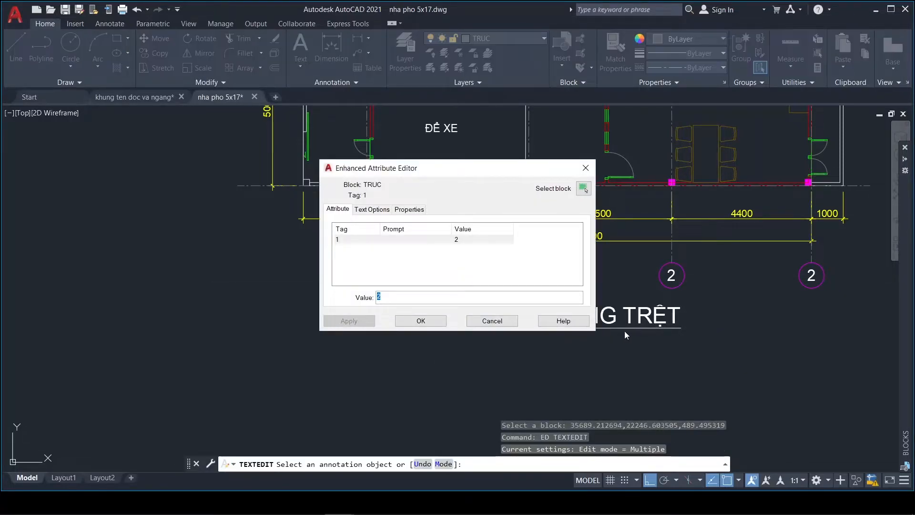
click(420, 321)
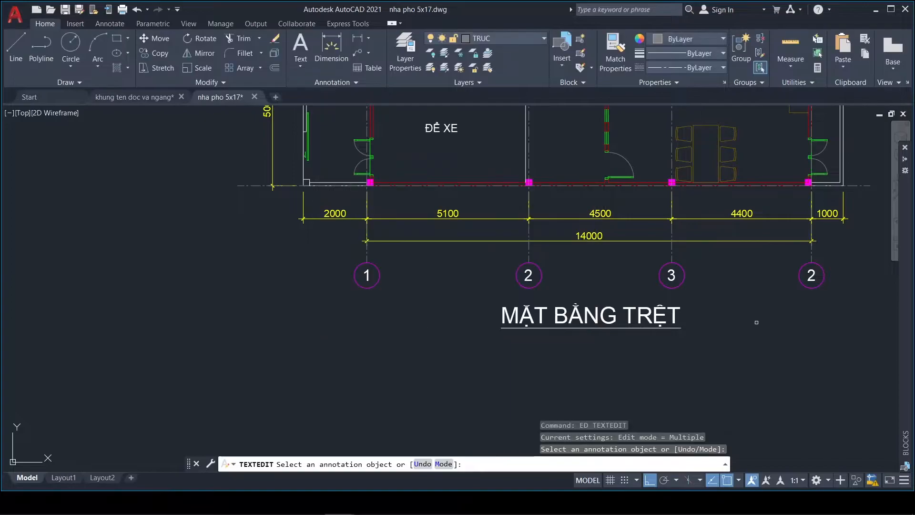
click(811, 276)
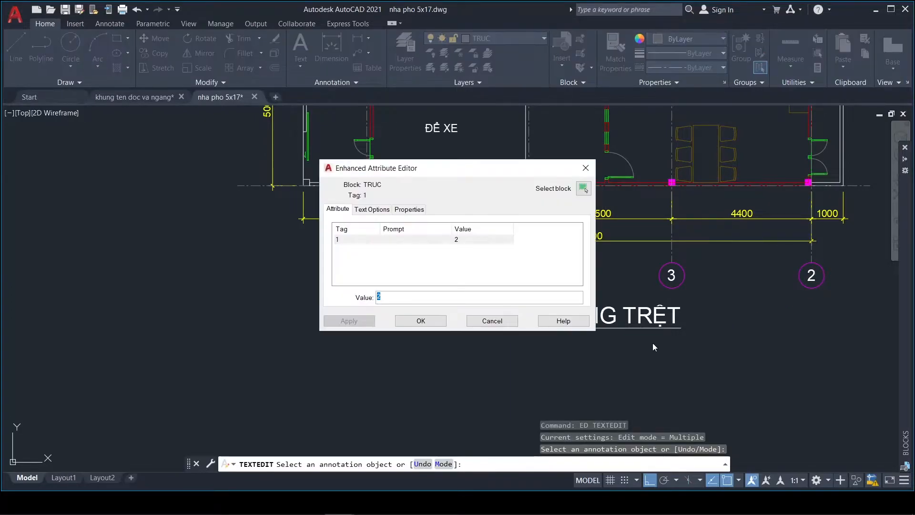
click(420, 321)
key(Escape)
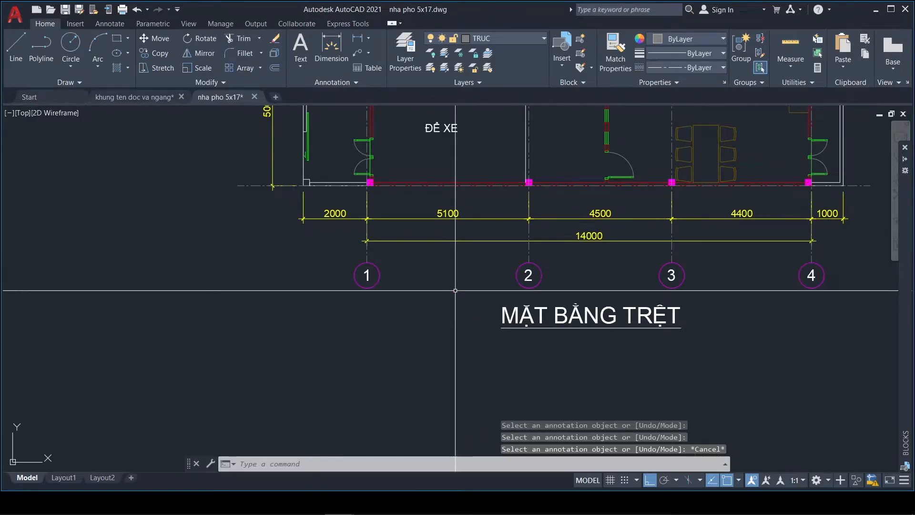
Step: Copy axis bubble 1 from its right quadrant to the left ends of the lower and upper horizontal grid lines
scroll(363, 372, down, 2)
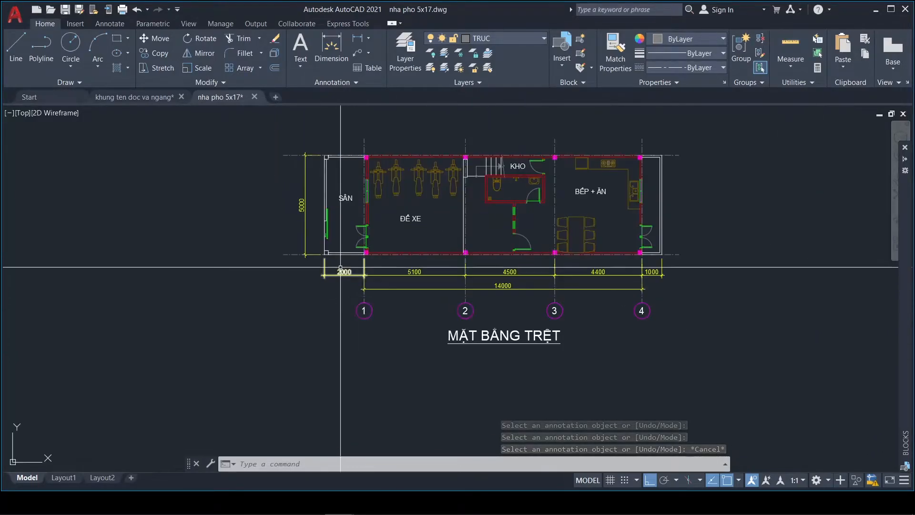
scroll(412, 305, up, 2)
text(co)
key(Return)
click(325, 323)
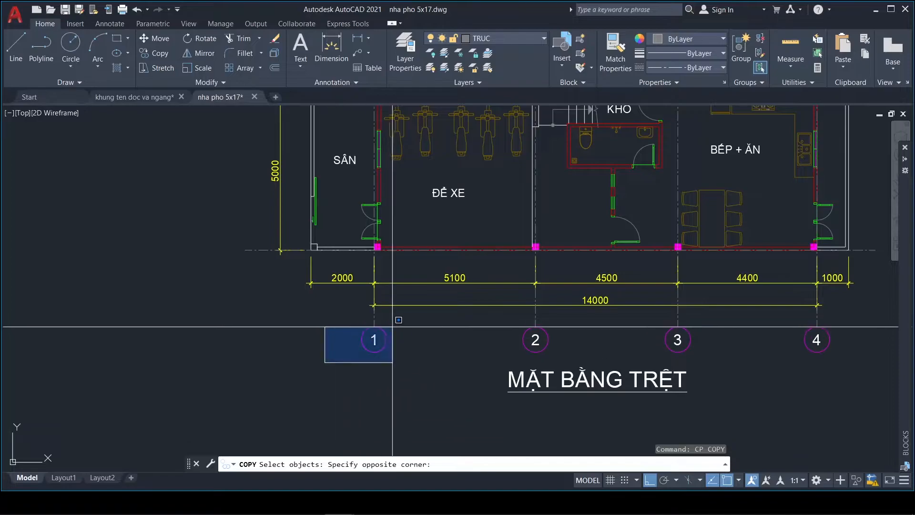
click(424, 363)
key(Return)
click(387, 340)
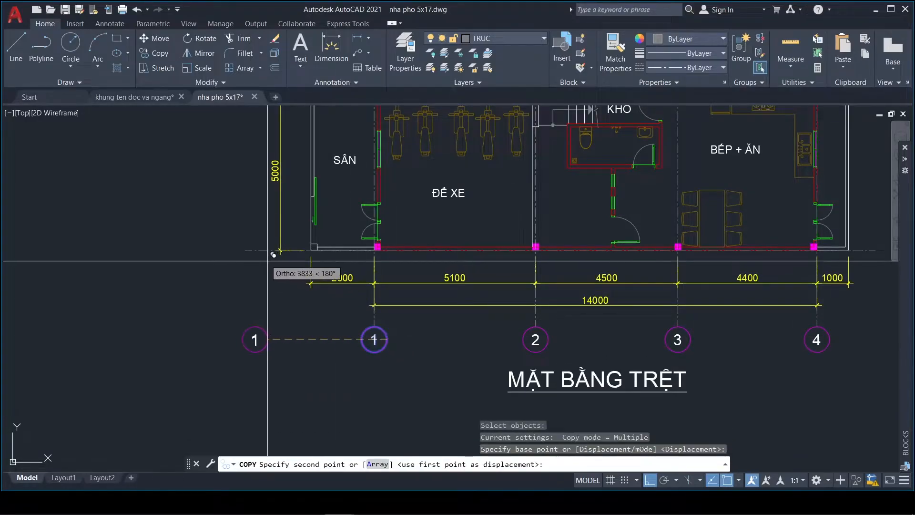
click(249, 252)
scroll(257, 274, down, 2)
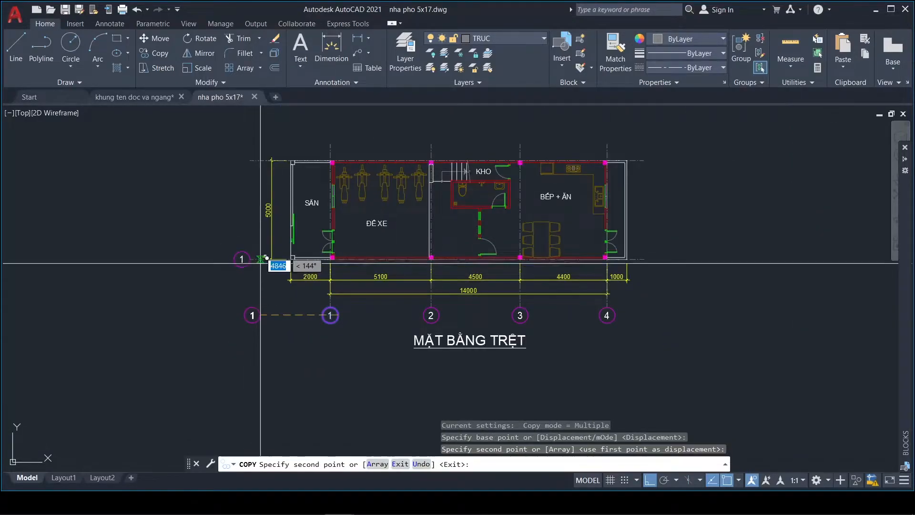
click(248, 161)
key(Return)
Step: Set the attribute values of the bubbles on the lower and upper horizontal grid lines to A and B
scroll(243, 185, up, 2)
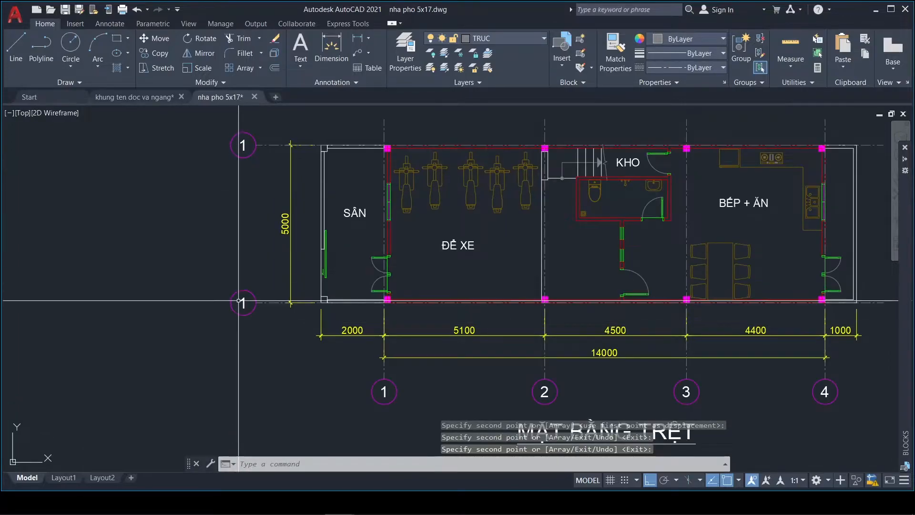
double_click(242, 301)
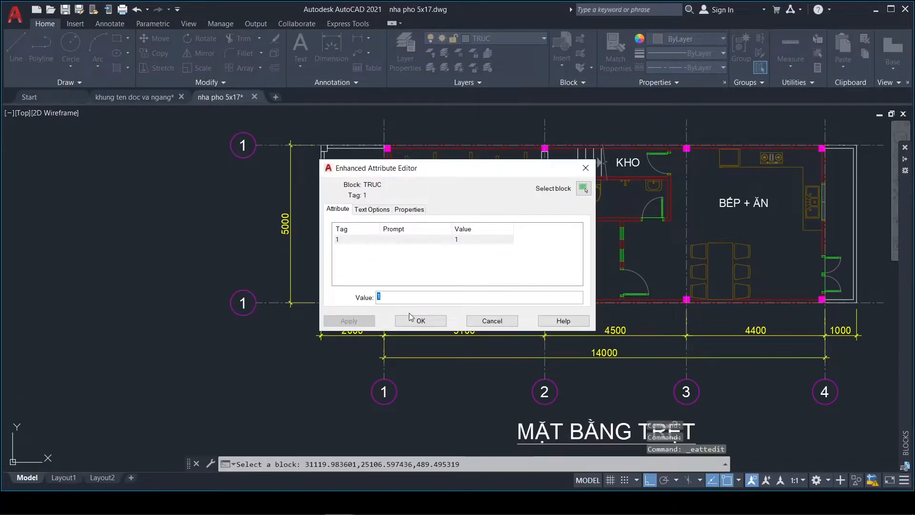
click(441, 325)
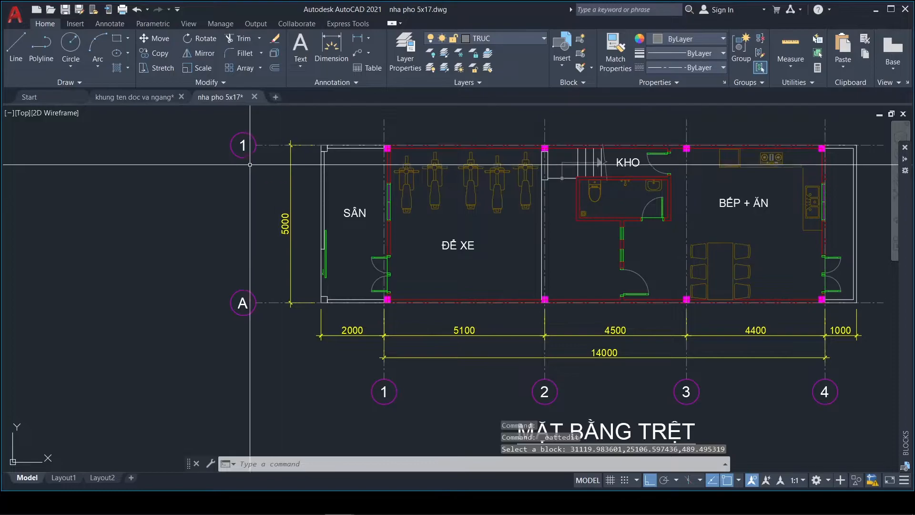
double_click(243, 146)
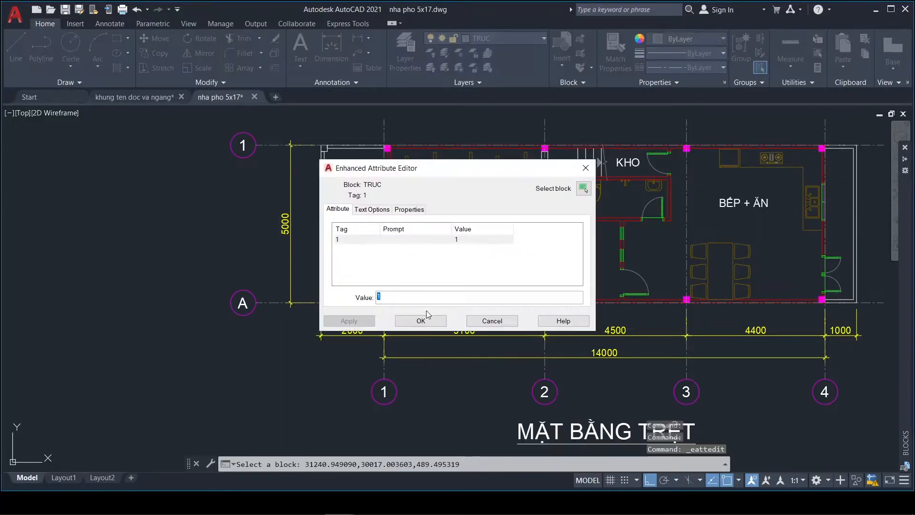
text(B)
click(446, 326)
key(Escape)
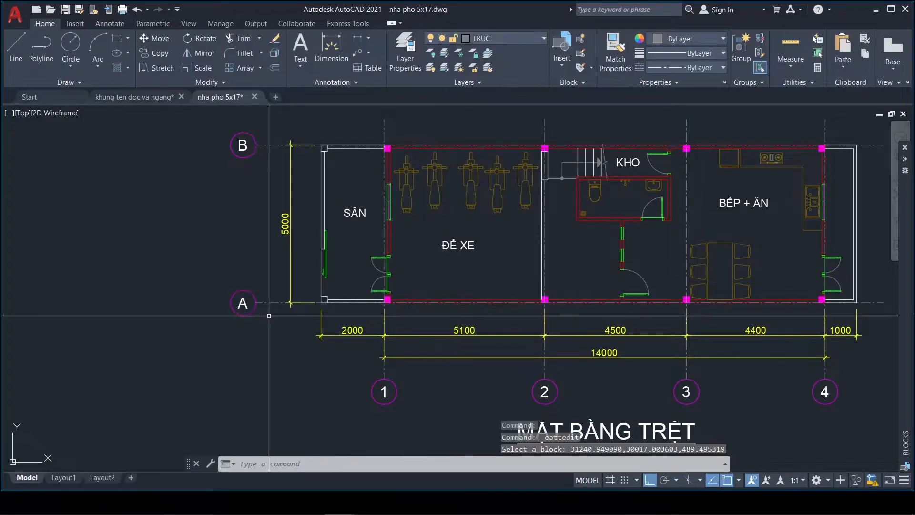
Step: Examine the attribute value, text options and properties of axis bubble 1, leaving them unchanged
scroll(279, 329, down, 2)
scroll(440, 318, up, 2)
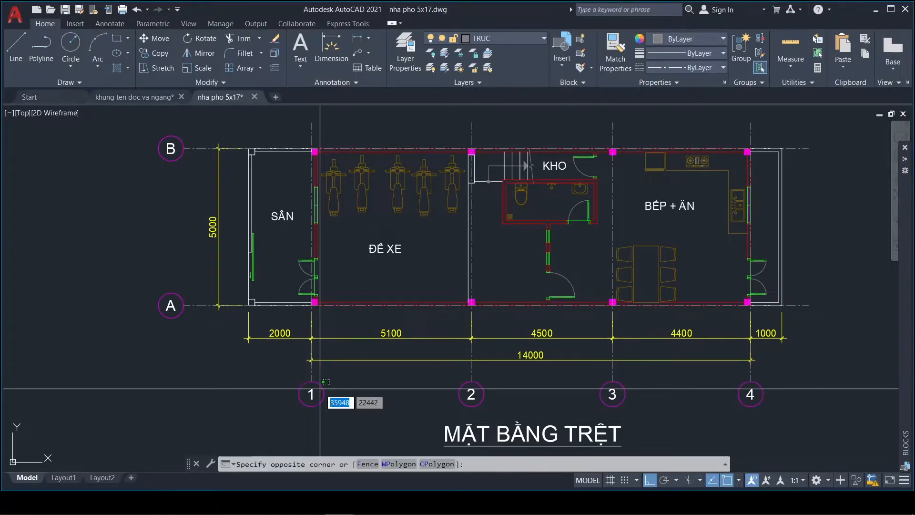
key(Escape)
double_click(313, 395)
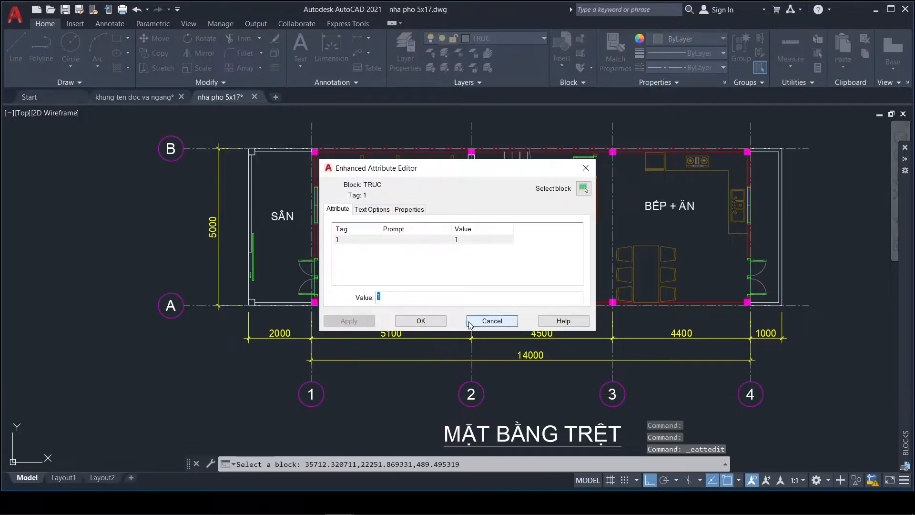
click(371, 210)
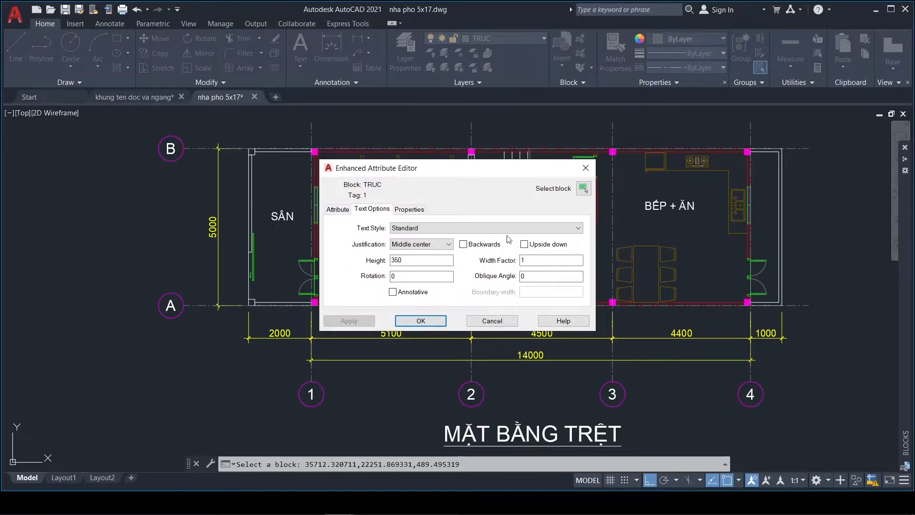
click(409, 209)
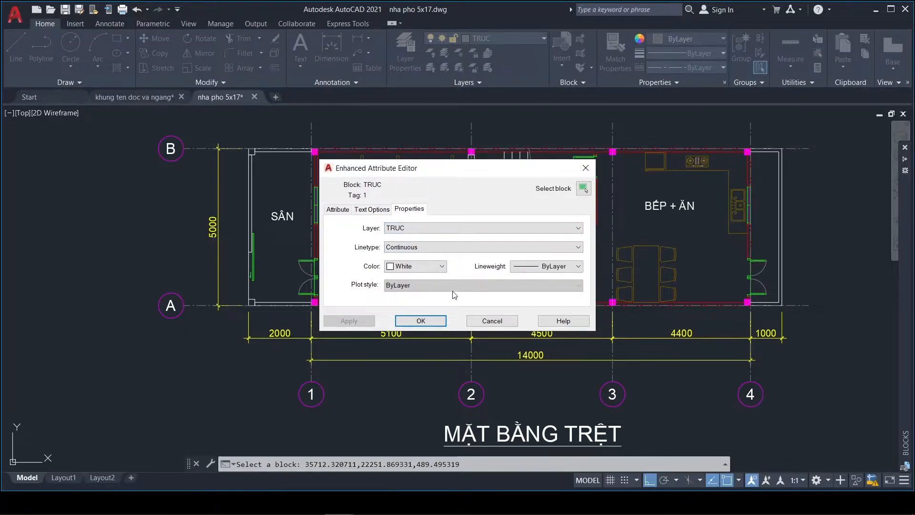
click(337, 209)
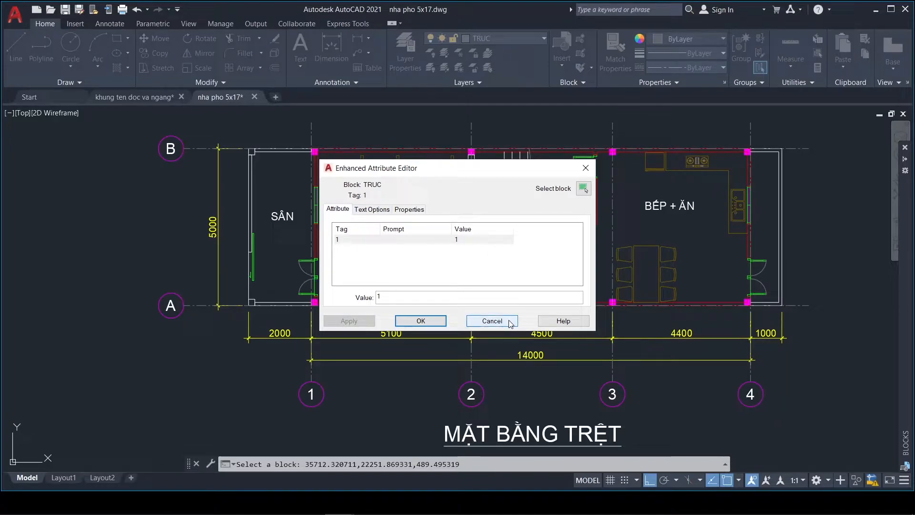
click(492, 321)
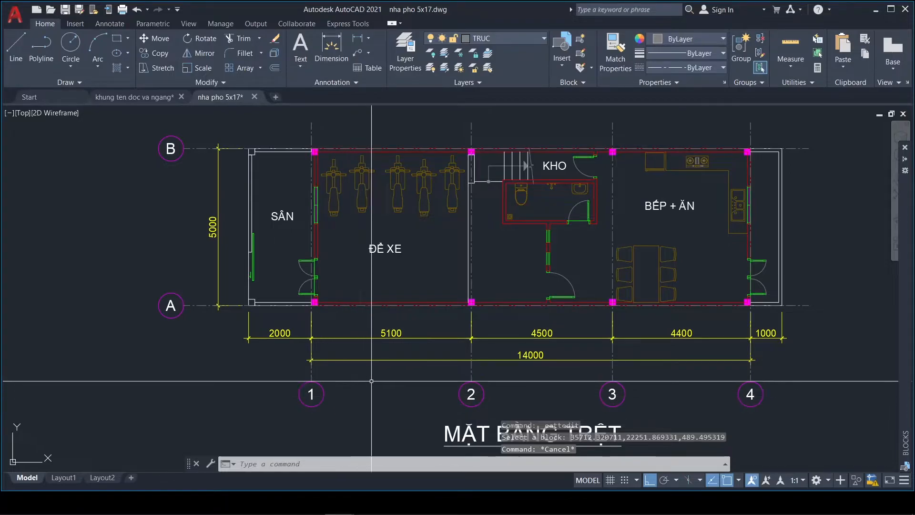
double_click(311, 393)
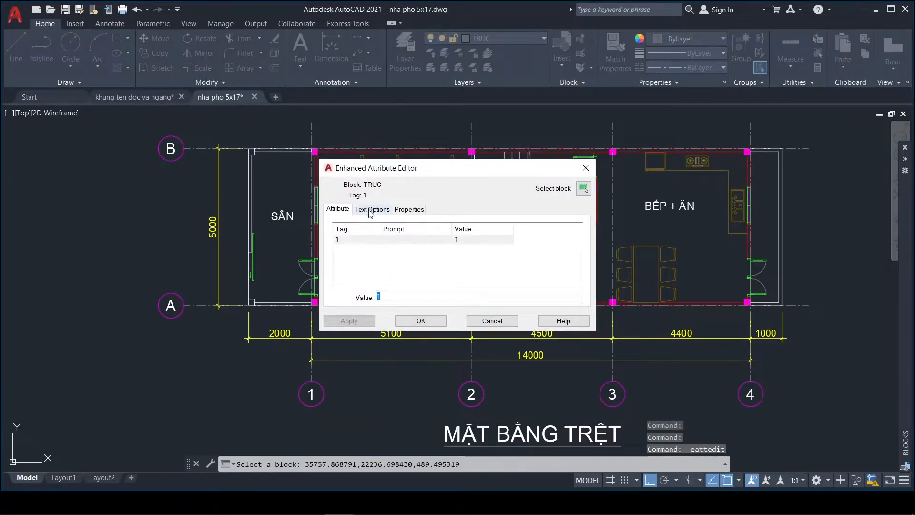
click(370, 209)
click(407, 211)
click(333, 214)
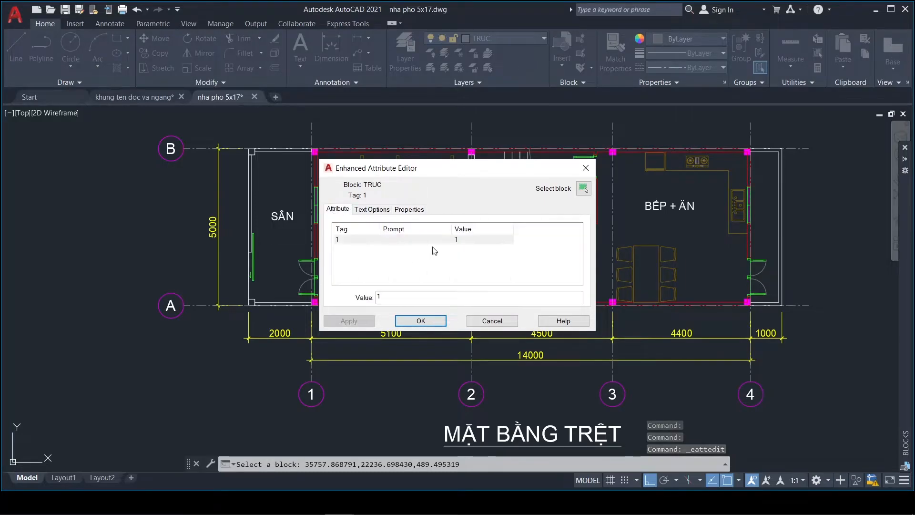
click(492, 321)
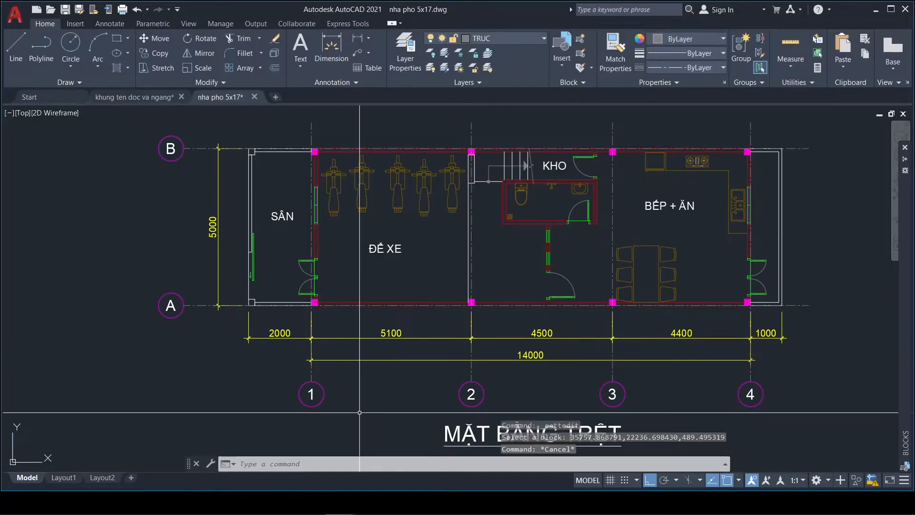
Step: Open the TRUC block definition in the Block Editor
text(BE)
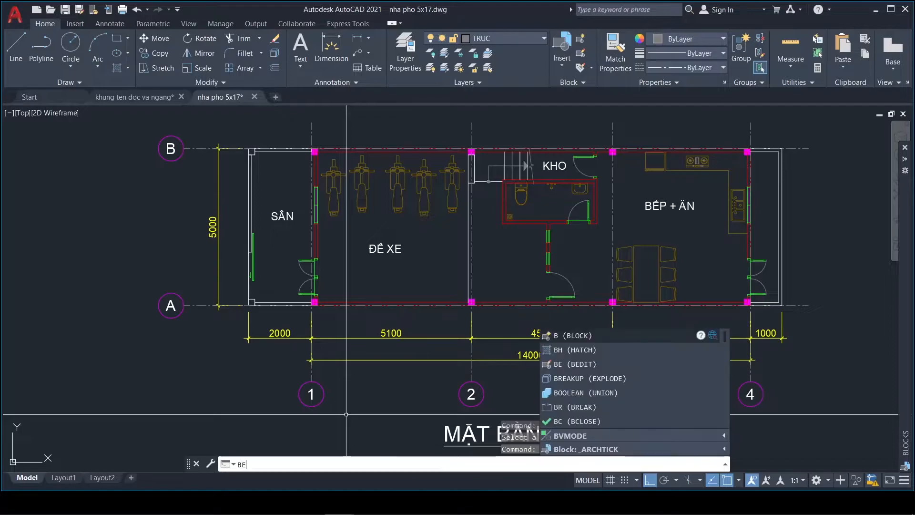
key(Return)
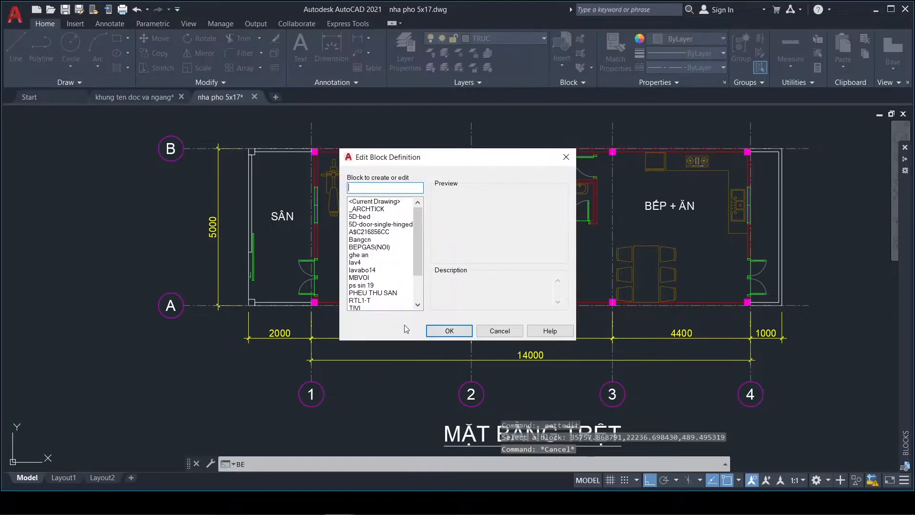
drag(421, 258, 420, 283)
click(358, 293)
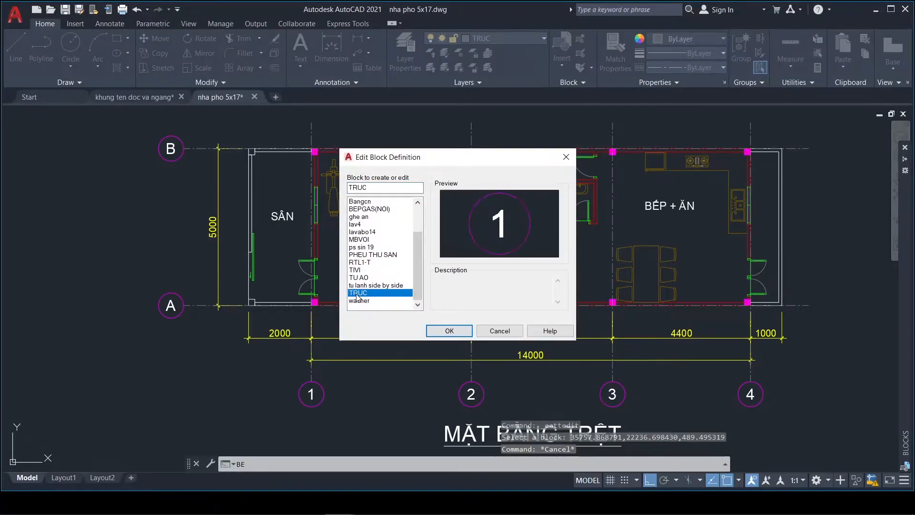
click(450, 330)
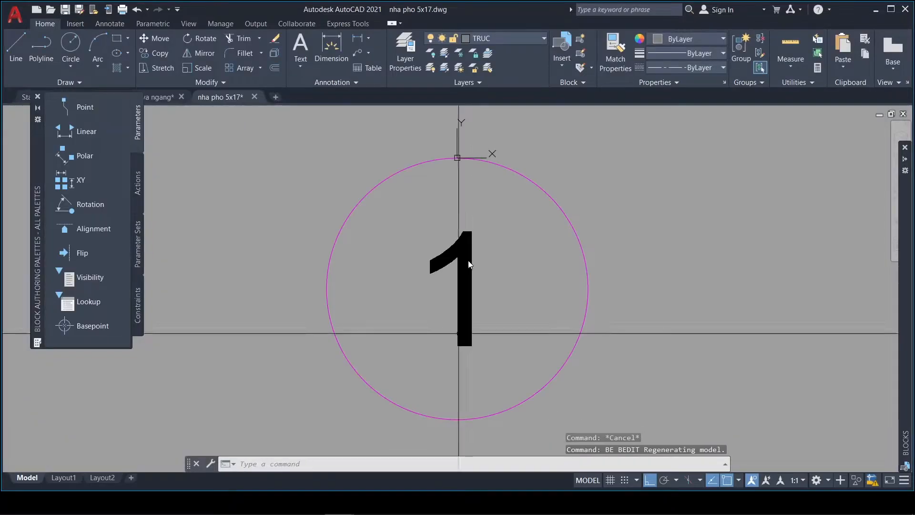
Step: Change the circle's colour to Cyan in the TRUC block and save the changes on closing the Block Editor
click(578, 222)
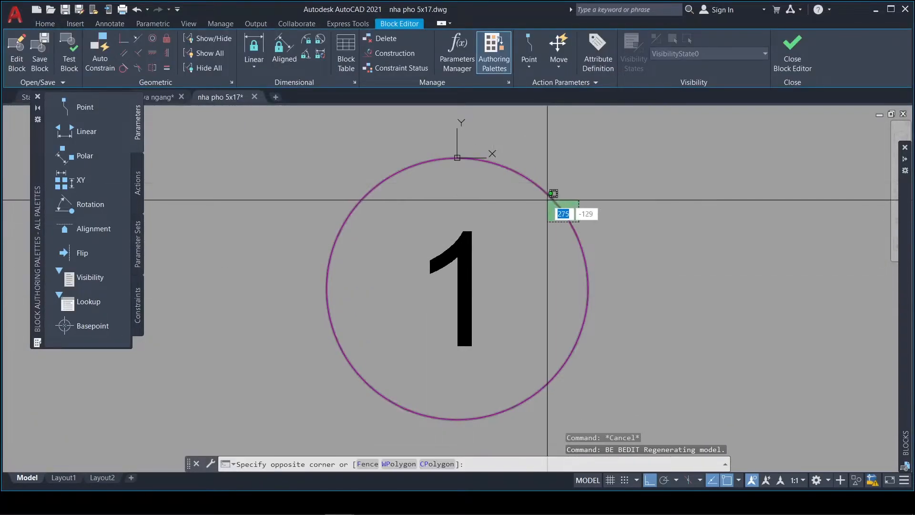
click(548, 200)
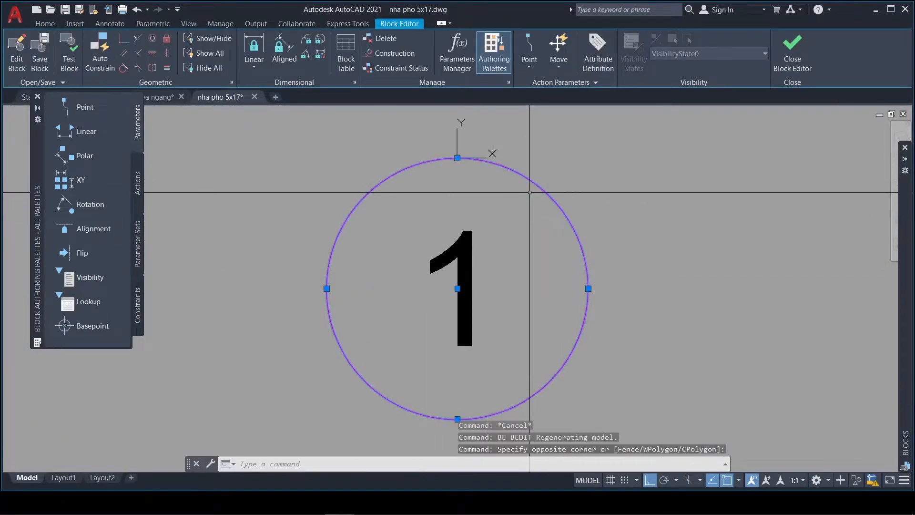
click(51, 22)
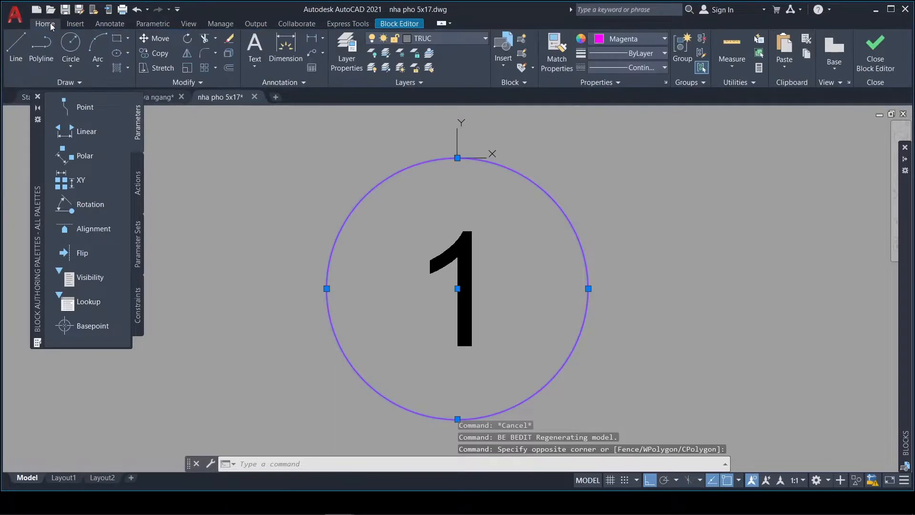
click(610, 40)
click(597, 161)
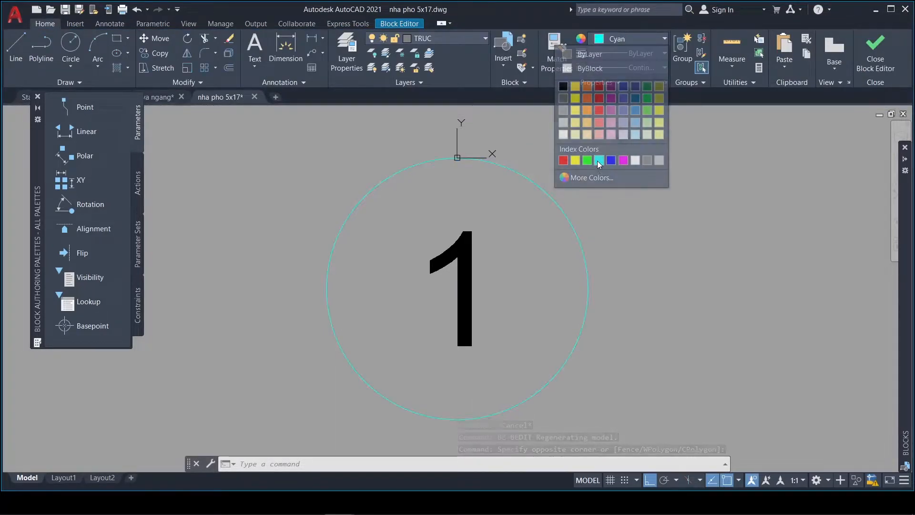
click(885, 58)
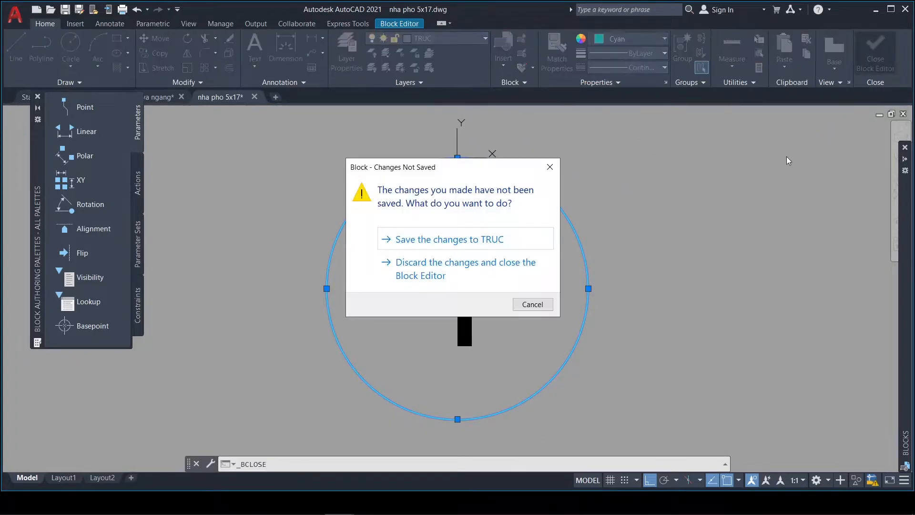
click(441, 240)
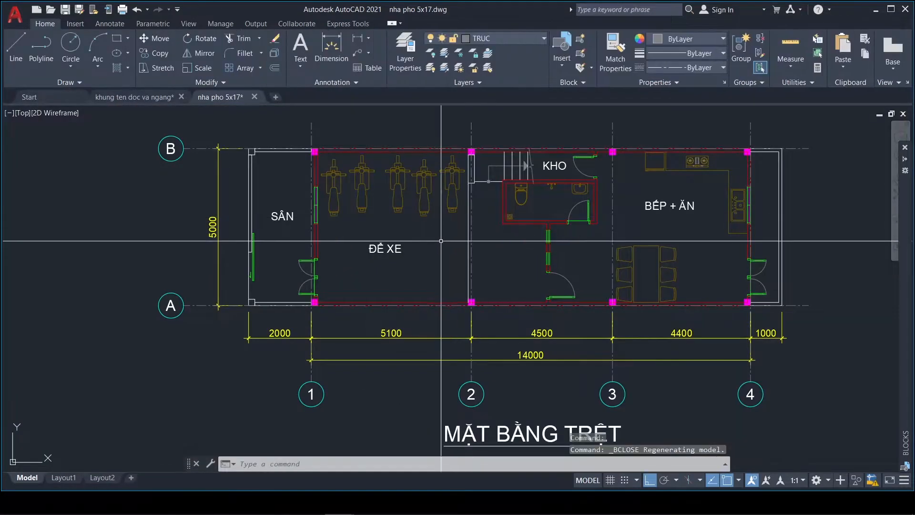
Step: Examine the axis bubbles below the plan up close and view the attribute value of bubble 1
scroll(325, 289, up, 5)
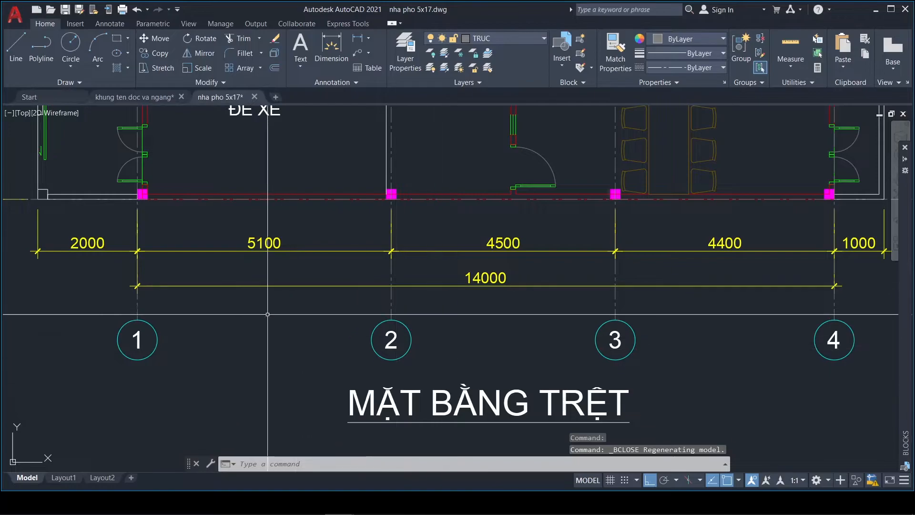
scroll(324, 288, down, 5)
scroll(352, 321, up, 2)
scroll(353, 322, up, 4)
double_click(317, 332)
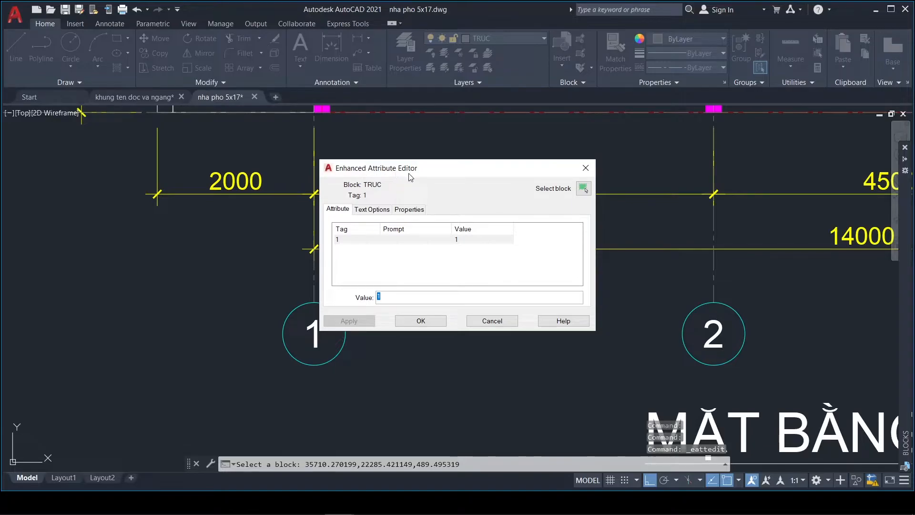
click(586, 168)
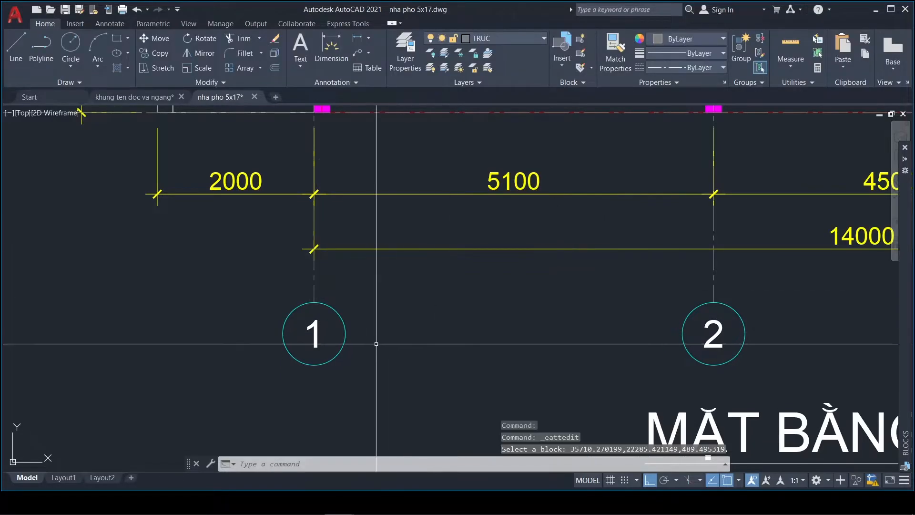
key(Escape)
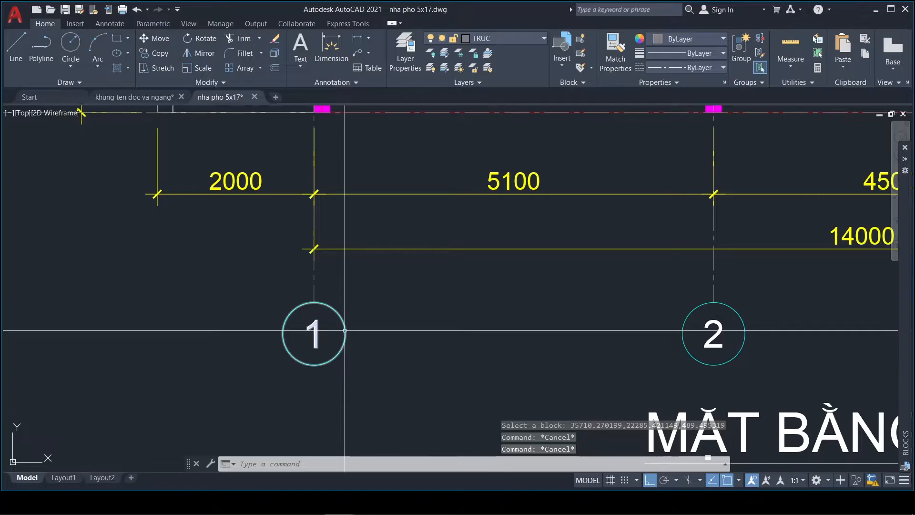
Step: Select axis bubble 1 on the plan and open its TRUC block in the Block Editor
click(345, 330)
text(BE)
key(Return)
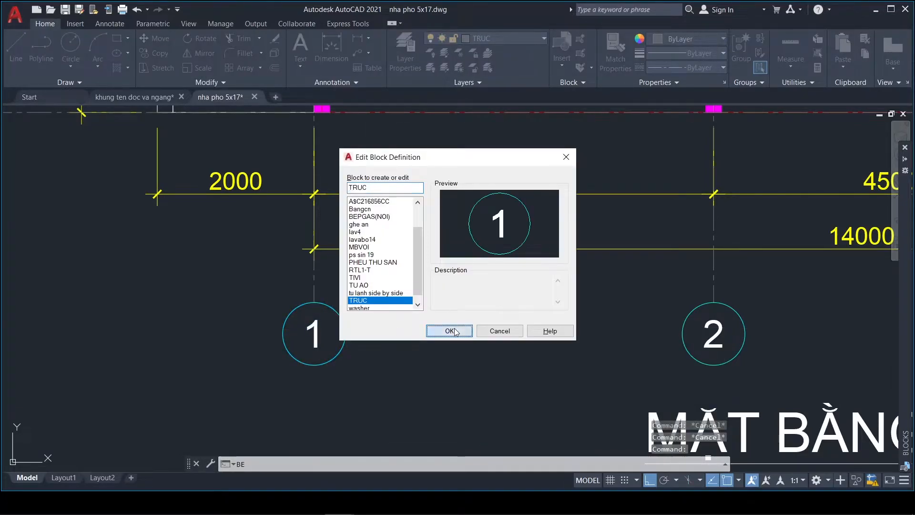
click(450, 331)
Step: Set the TRUC block circle's colour to Magenta, close the Block Editor and save the changes to the block
click(671, 221)
click(553, 201)
click(38, 23)
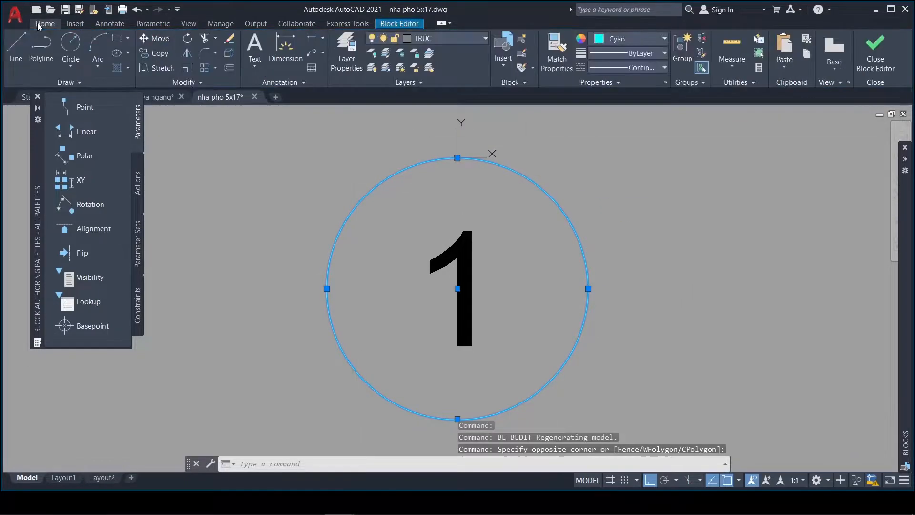
click(646, 39)
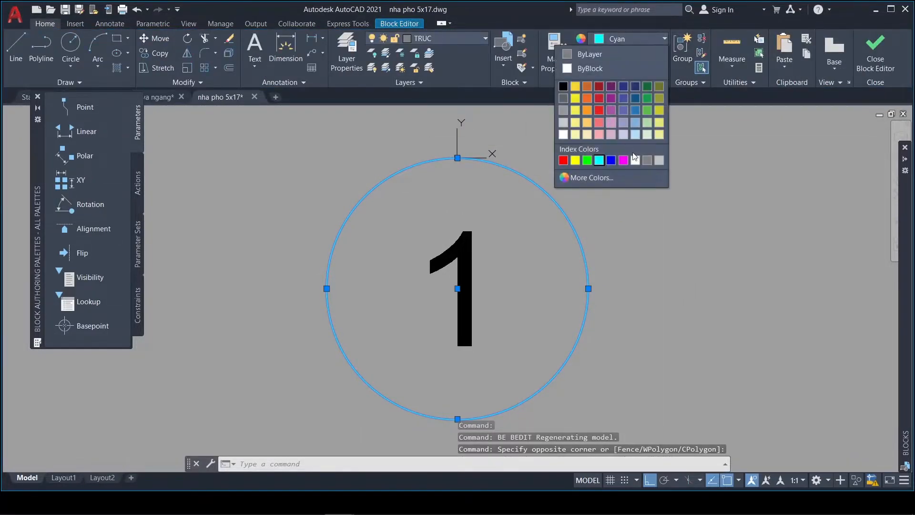
click(627, 162)
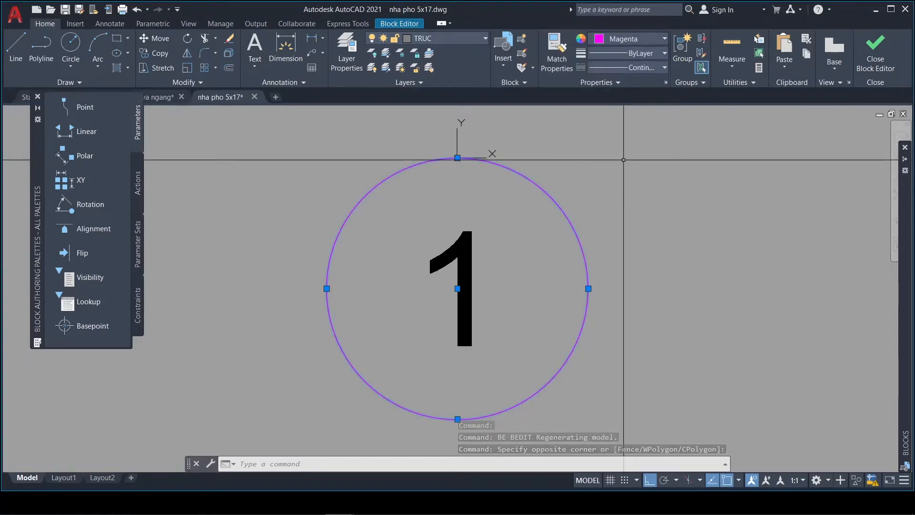
click(880, 60)
click(522, 235)
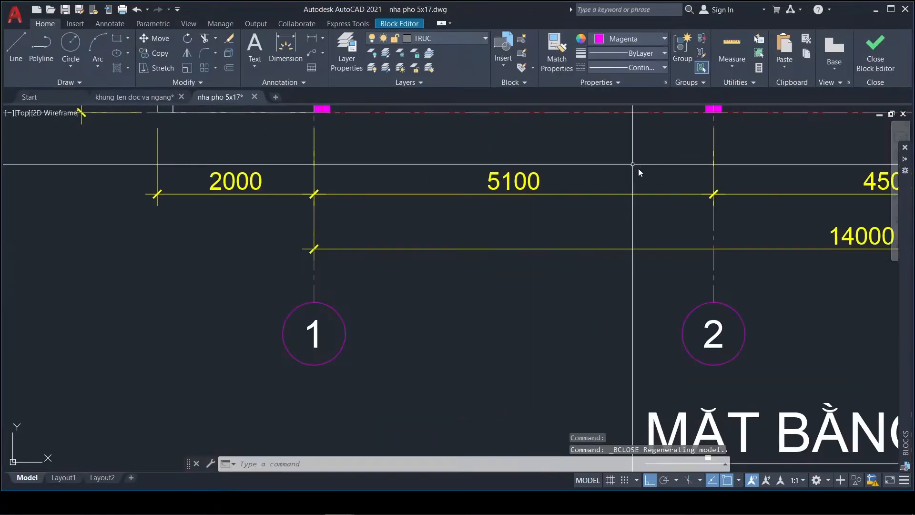
Step: Switch from the floor plan to the title frame drawing khung ten doc va ngang
scroll(415, 302, down, 5)
scroll(424, 301, up, 2)
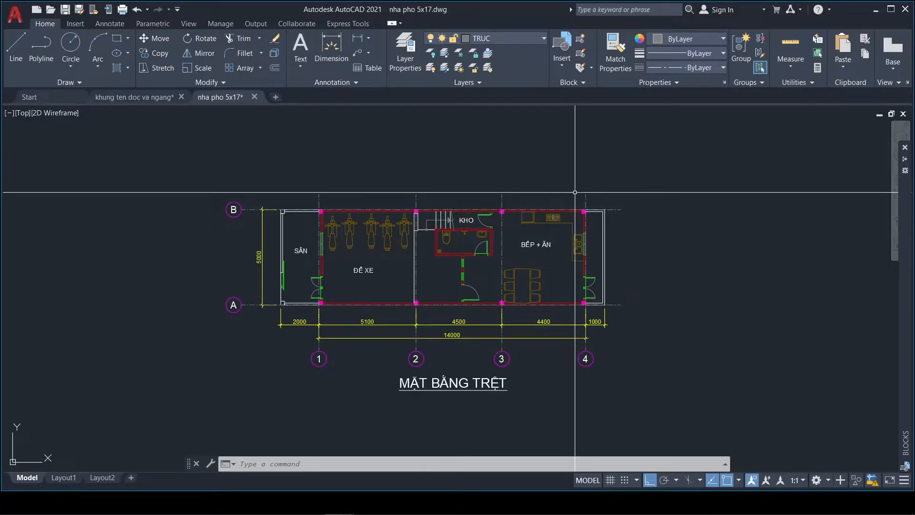
click(166, 97)
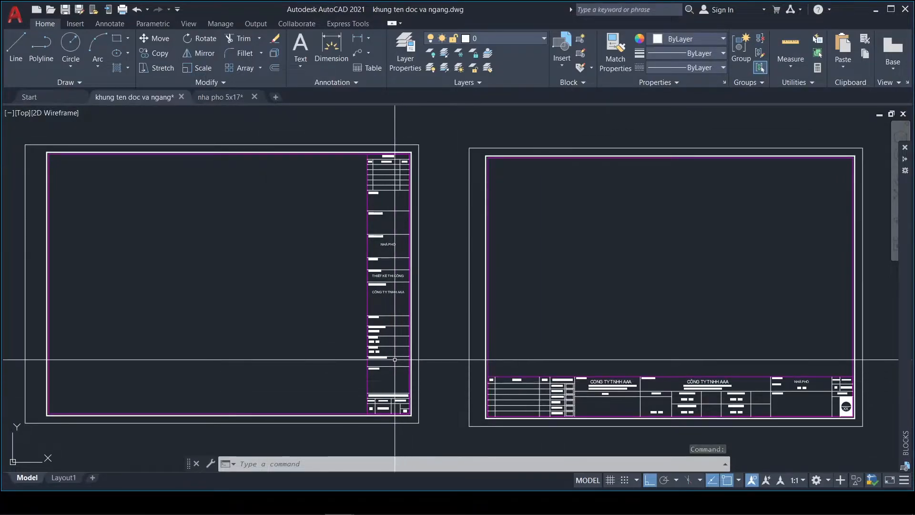
Step: Examine the side title block of the vertical frame, from the revision table through the project and designer fields to the drawing name
scroll(421, 246, up, 5)
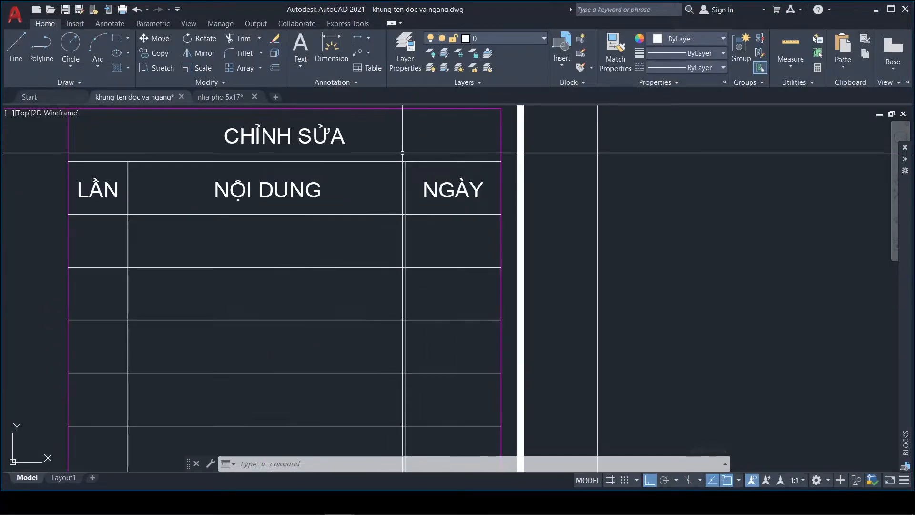
scroll(410, 163, down, 2)
scroll(410, 164, down, 3)
scroll(362, 297, up, 3)
scroll(386, 254, down, 3)
scroll(353, 395, up, 3)
scroll(394, 255, down, 3)
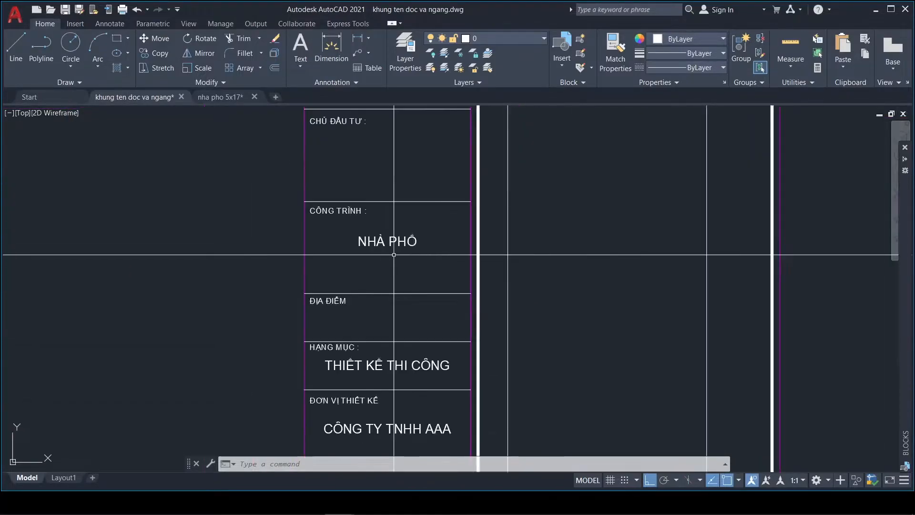
scroll(383, 272, up, 3)
scroll(427, 254, down, 3)
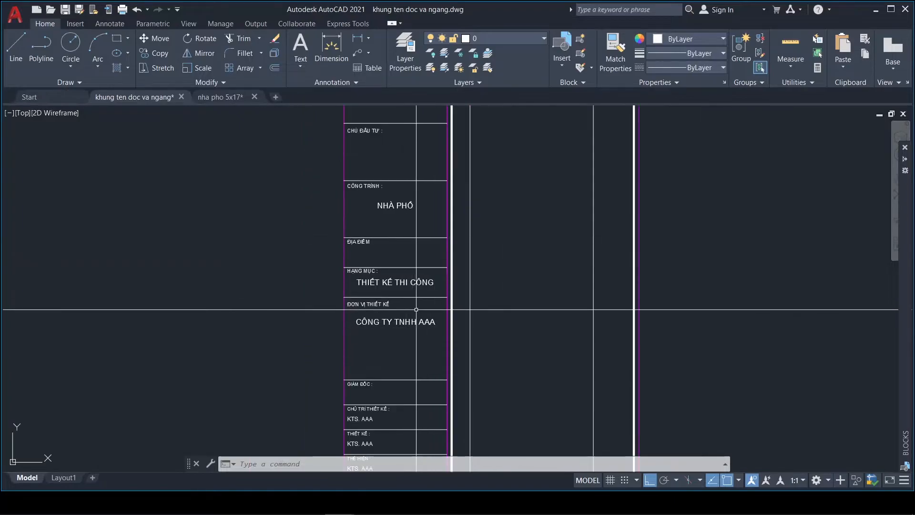
scroll(410, 309, up, 3)
scroll(416, 221, down, 4)
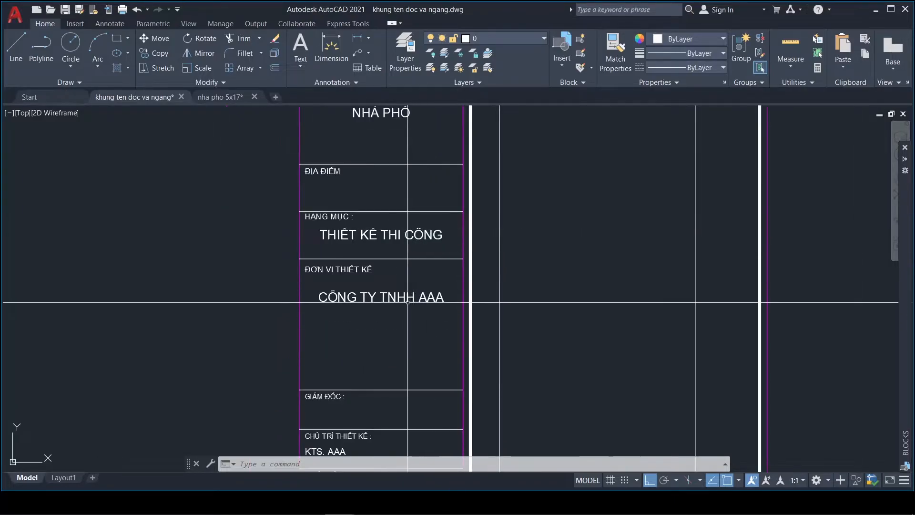
scroll(377, 398, up, 4)
scroll(447, 242, down, 2)
scroll(392, 423, up, 4)
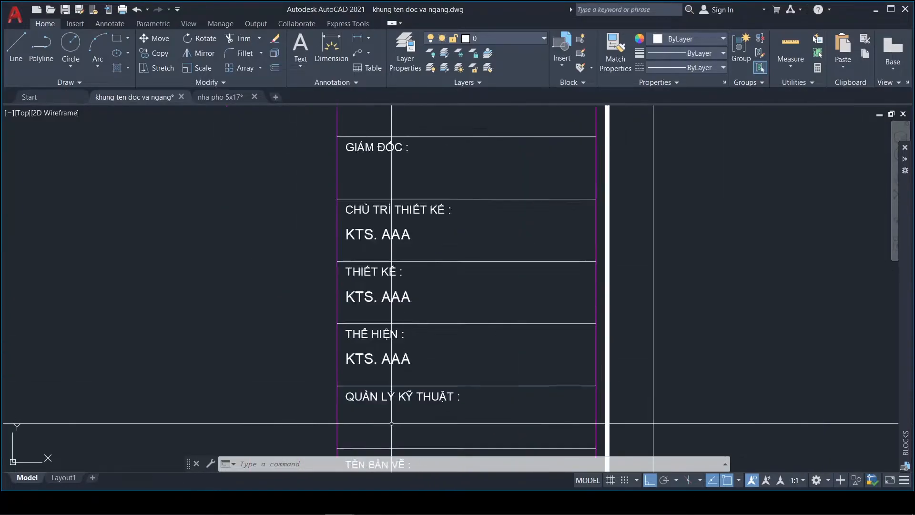
scroll(465, 269, down, 2)
scroll(446, 427, up, 2)
scroll(446, 427, down, 4)
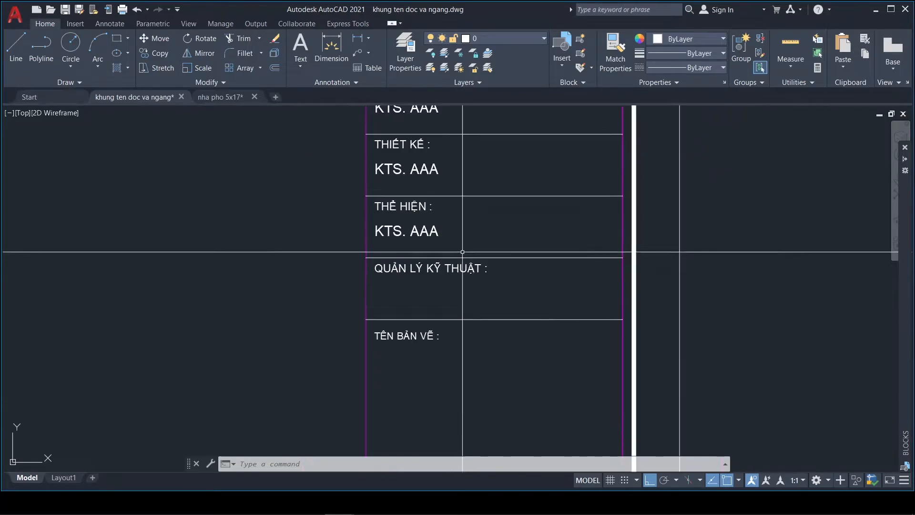
scroll(492, 300, up, 2)
scroll(492, 301, down, 4)
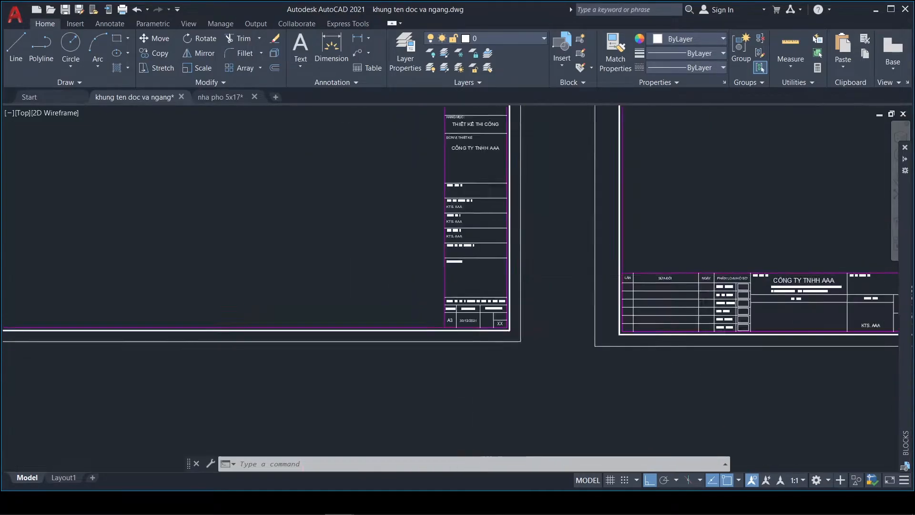
scroll(400, 276, up, 3)
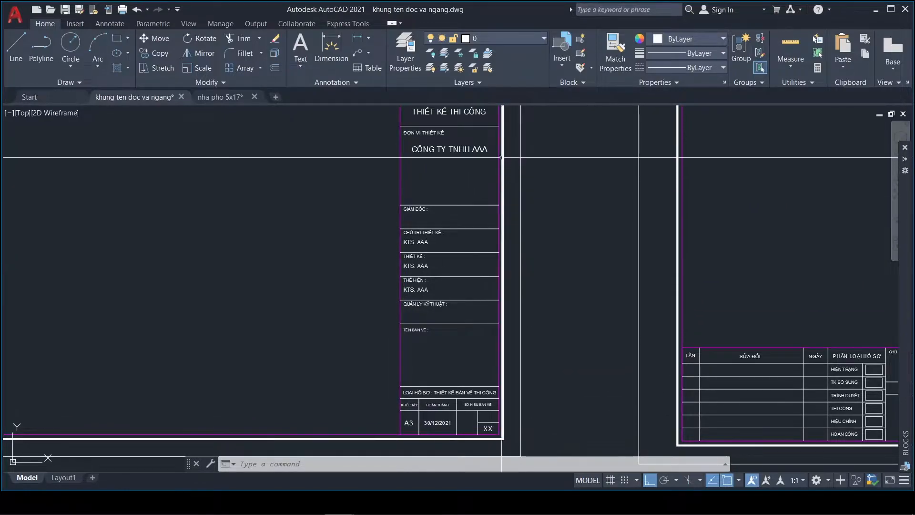
scroll(425, 285, down, 4)
scroll(454, 160, up, 4)
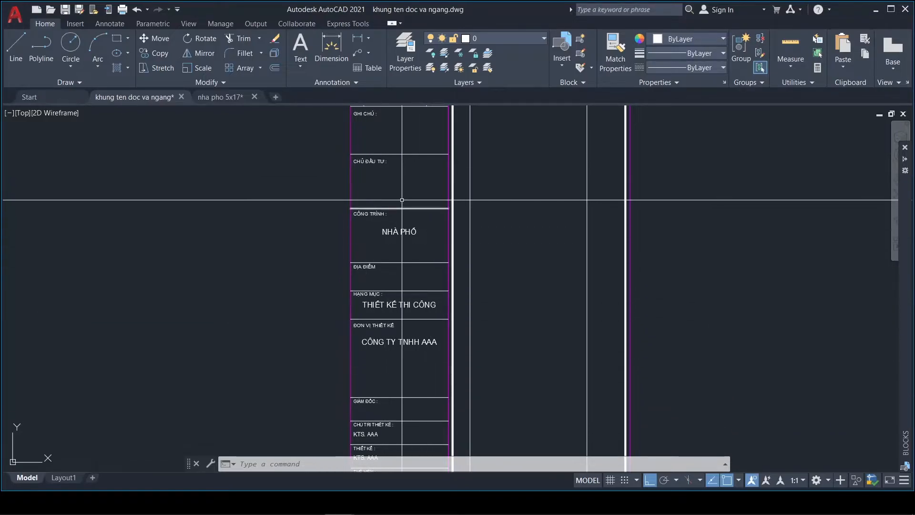
scroll(393, 204, up, 2)
scroll(431, 255, down, 6)
scroll(434, 262, down, 2)
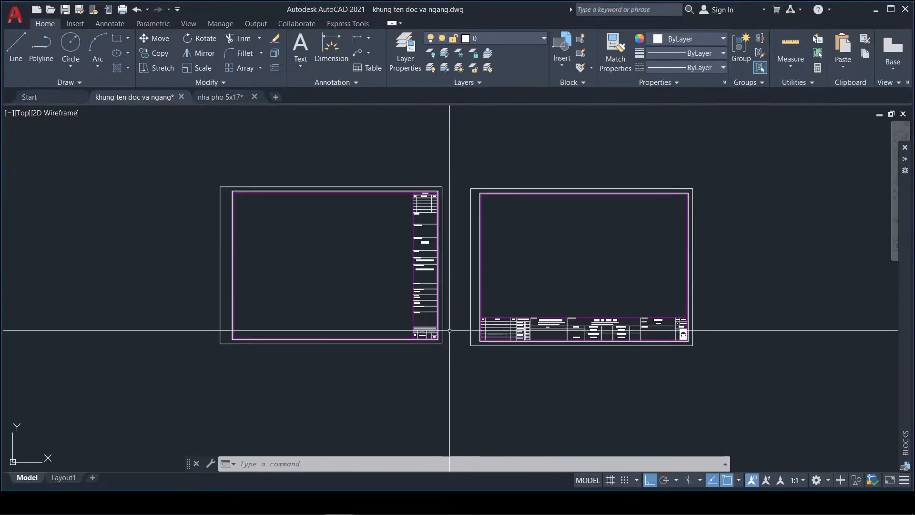
Step: Examine the title block's lowest rows up close: document type, paper size, completion date and drawing number cells
scroll(444, 328, up, 2)
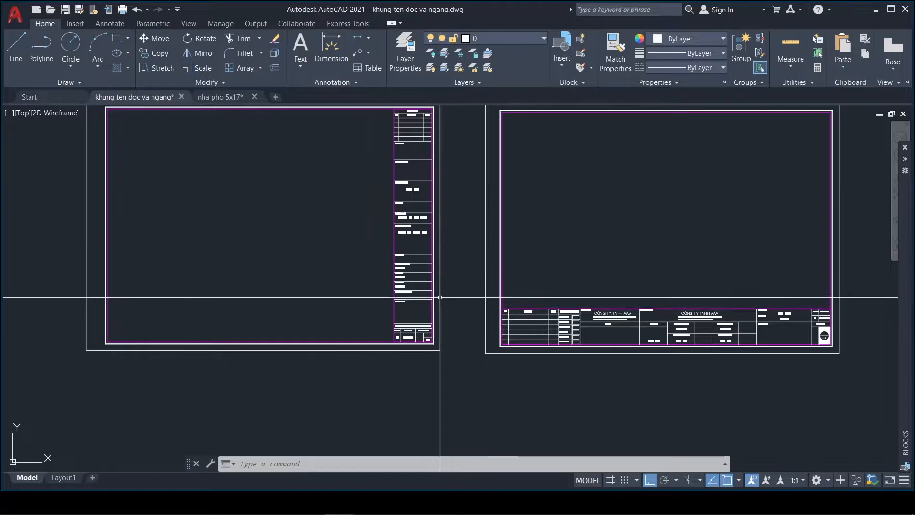
scroll(424, 297, up, 5)
scroll(413, 270, down, 4)
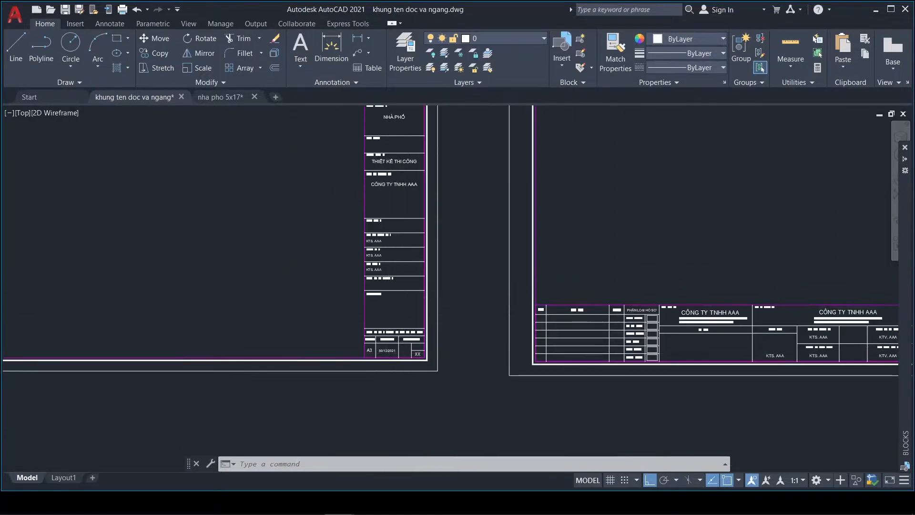
scroll(371, 212, up, 4)
scroll(372, 267, down, 4)
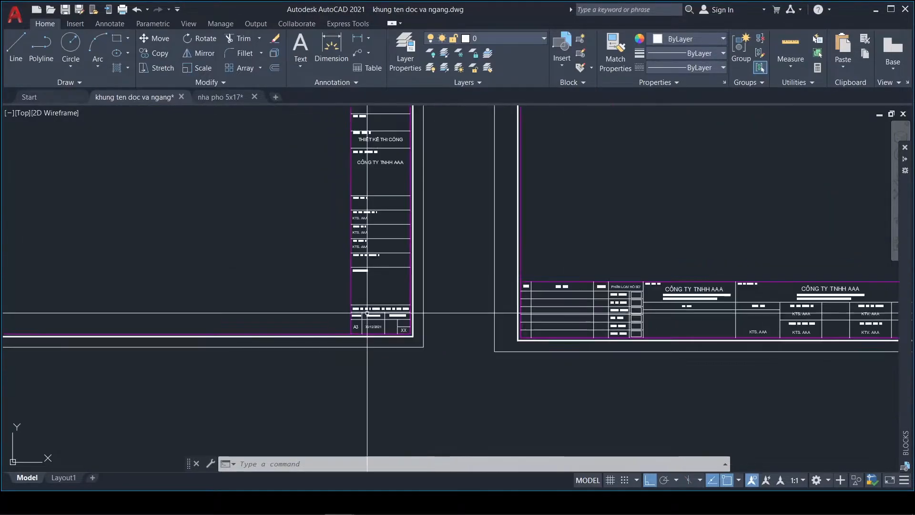
scroll(390, 196, down, 2)
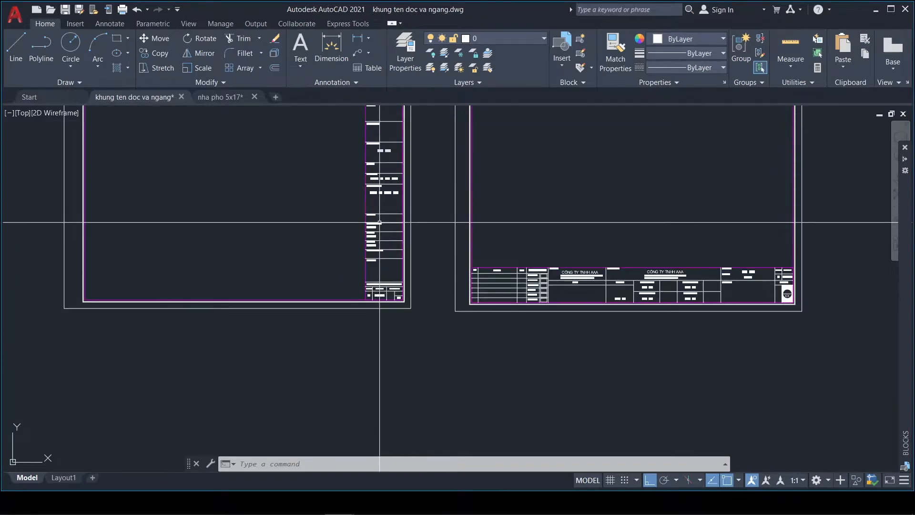
scroll(401, 253, up, 3)
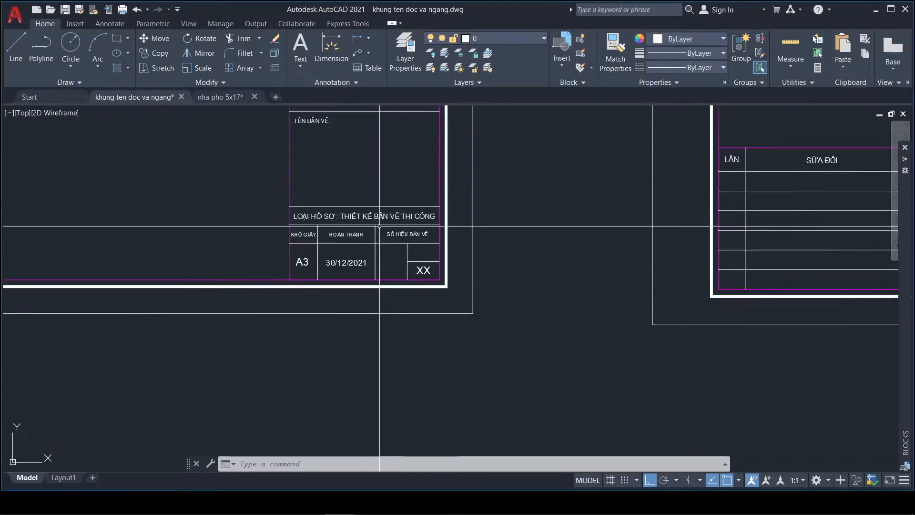
scroll(352, 162, down, 2)
scroll(362, 151, up, 2)
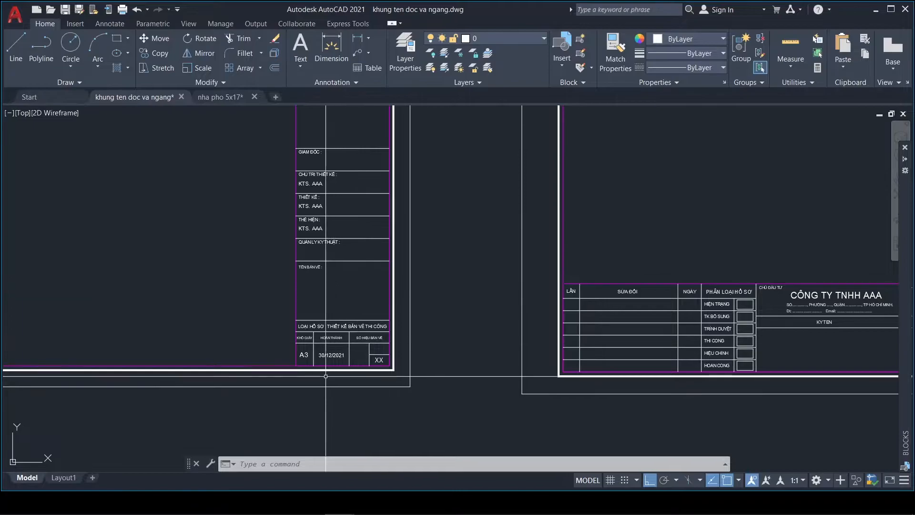
scroll(329, 373, up, 4)
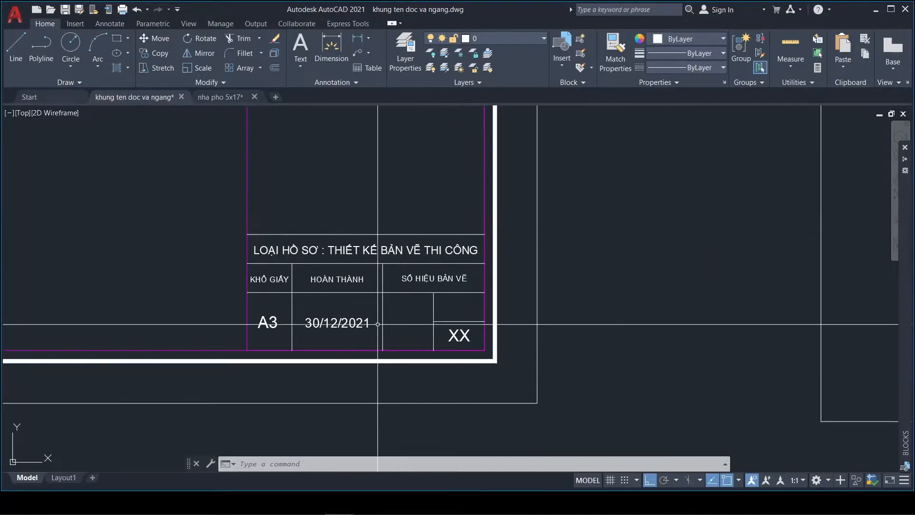
scroll(399, 331, down, 2)
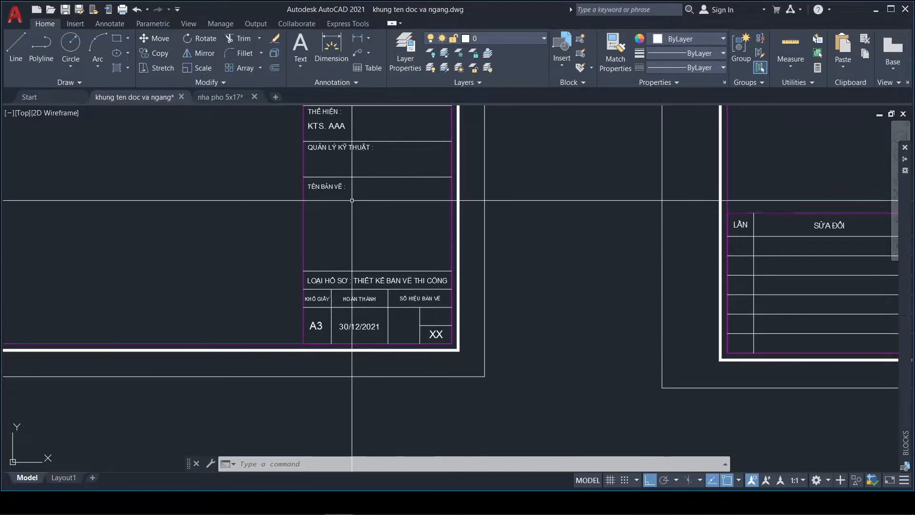
scroll(352, 197, up, 2)
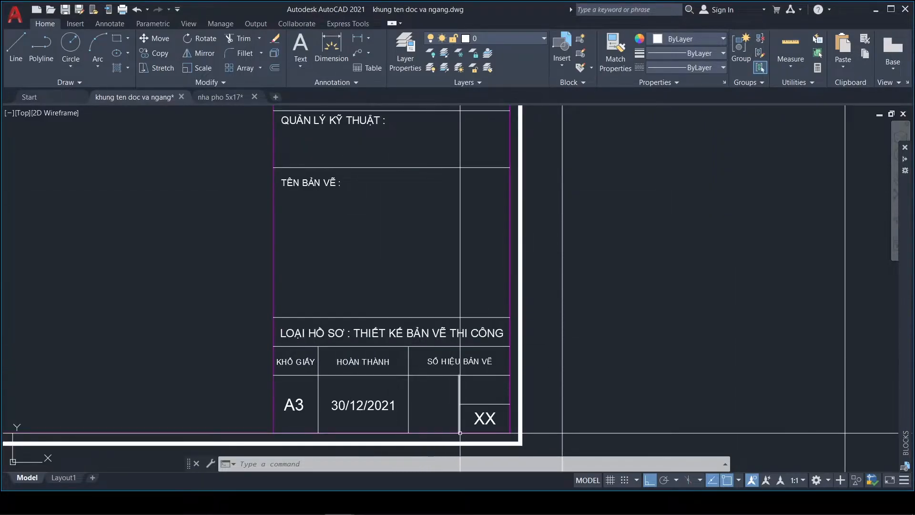
scroll(436, 431, down, 2)
scroll(436, 431, up, 5)
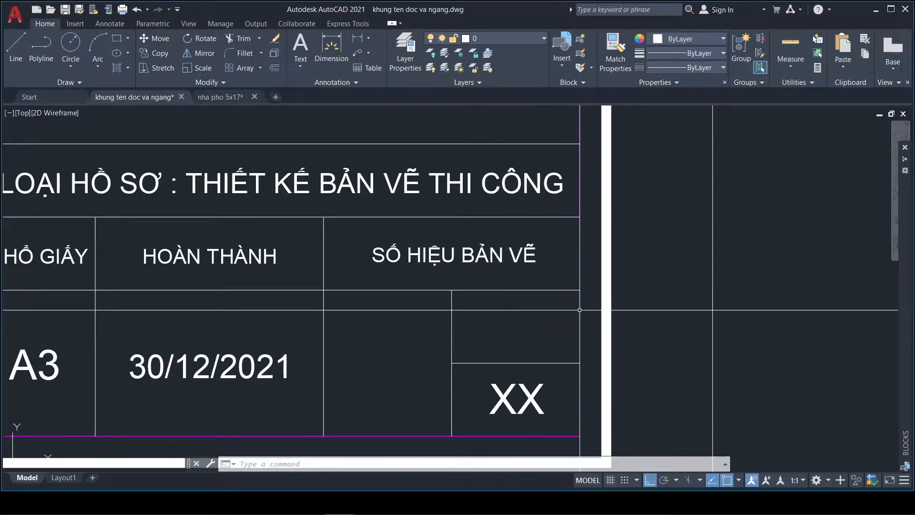
scroll(556, 336, down, 4)
scroll(548, 336, up, 4)
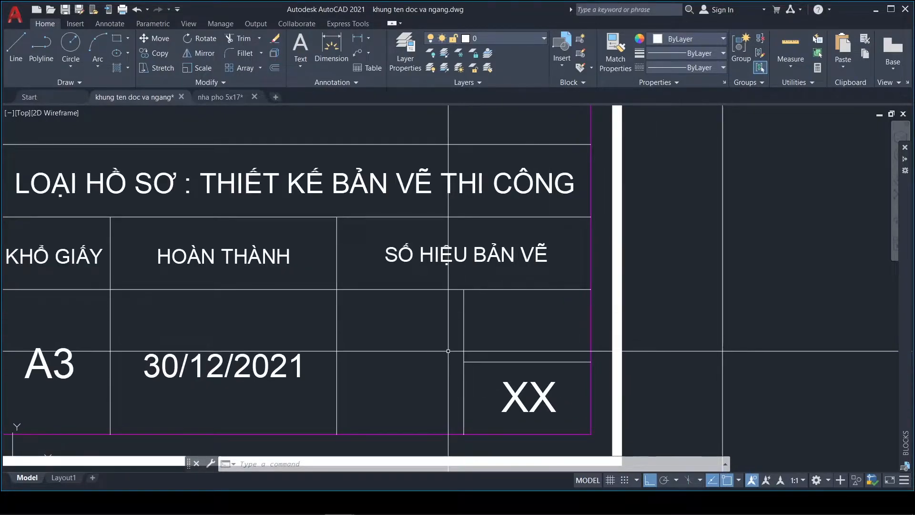
scroll(454, 352, down, 2)
scroll(465, 357, down, 2)
scroll(480, 363, up, 2)
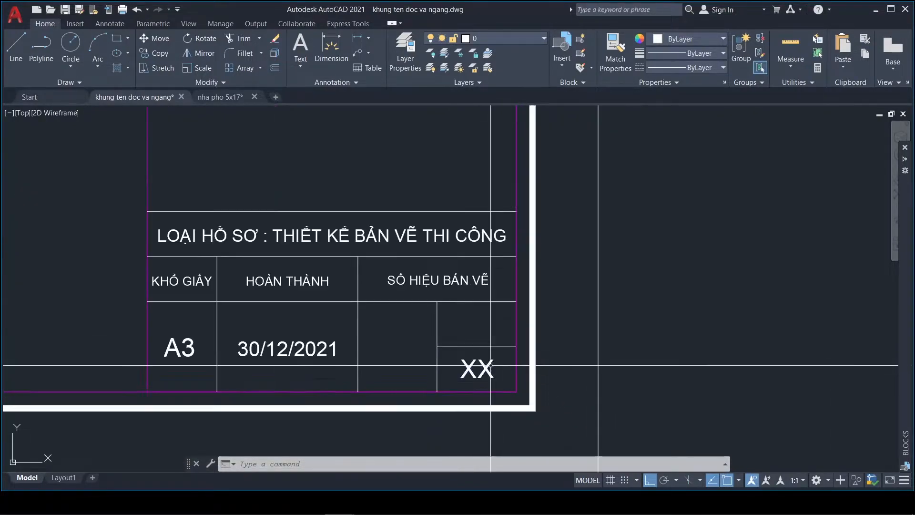
scroll(480, 364, down, 2)
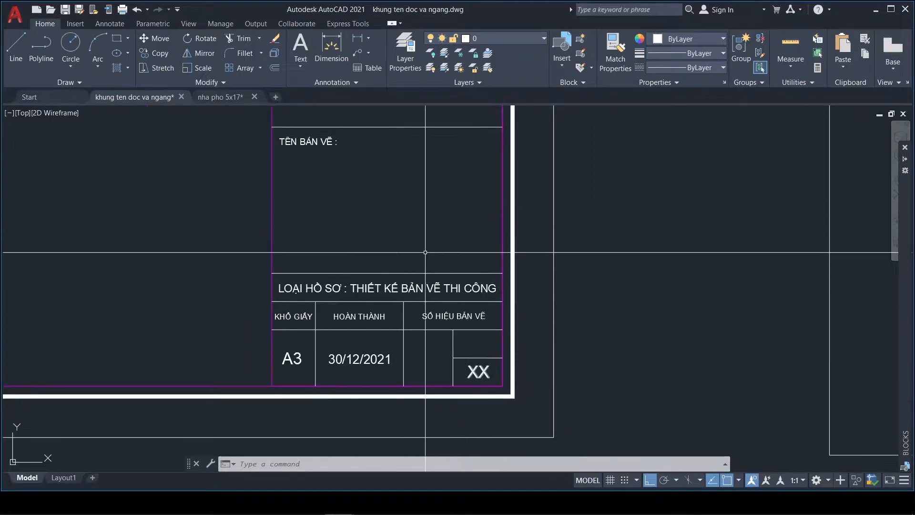
scroll(491, 286, down, 3)
scroll(466, 278, up, 5)
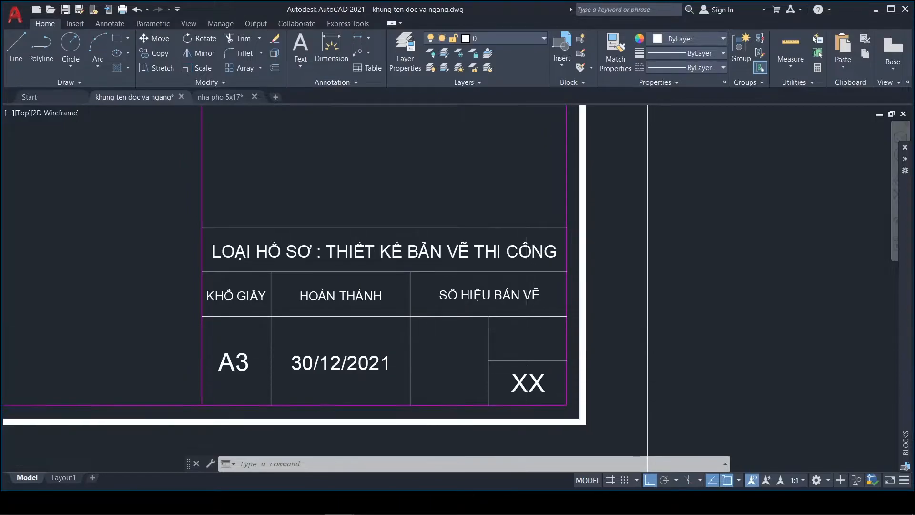
scroll(527, 320, up, 2)
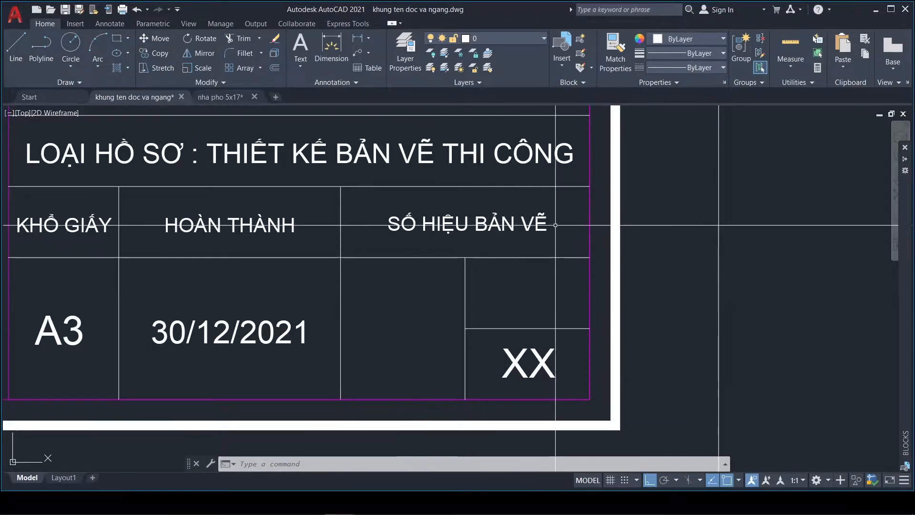
text(AT)
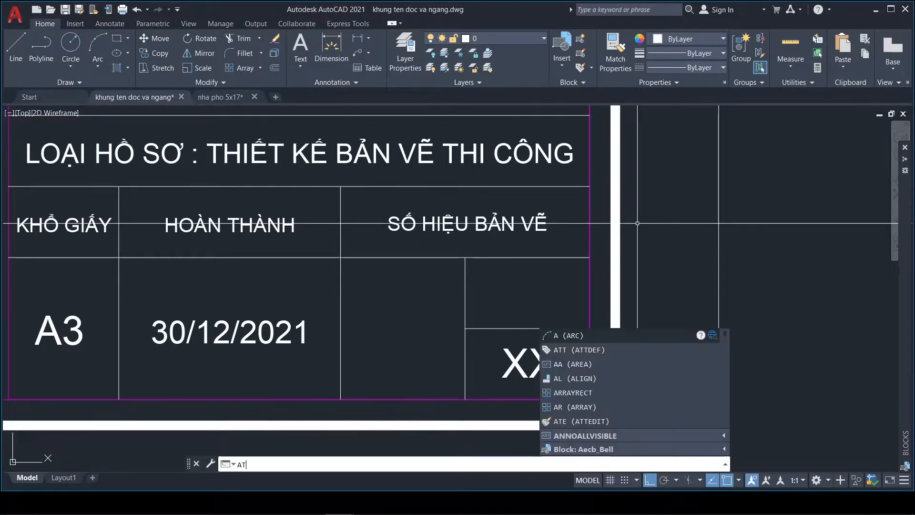
text(TDEF)
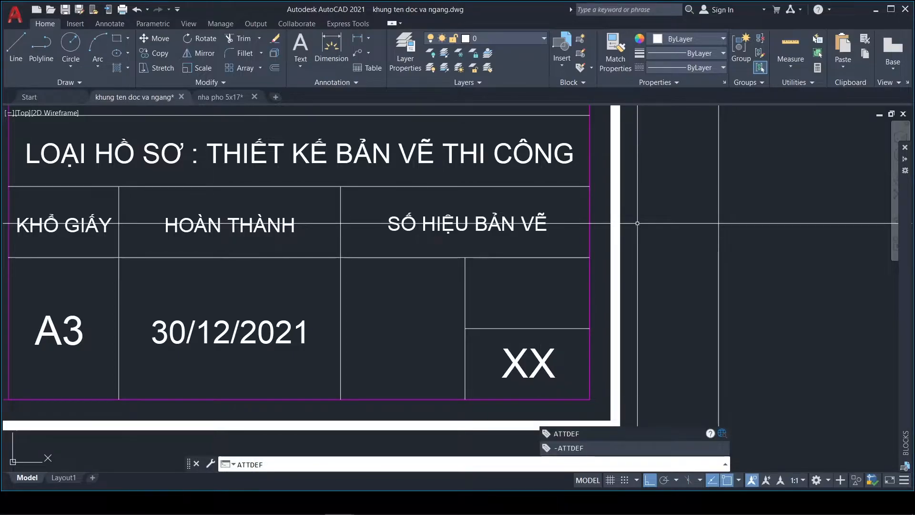
key(Return)
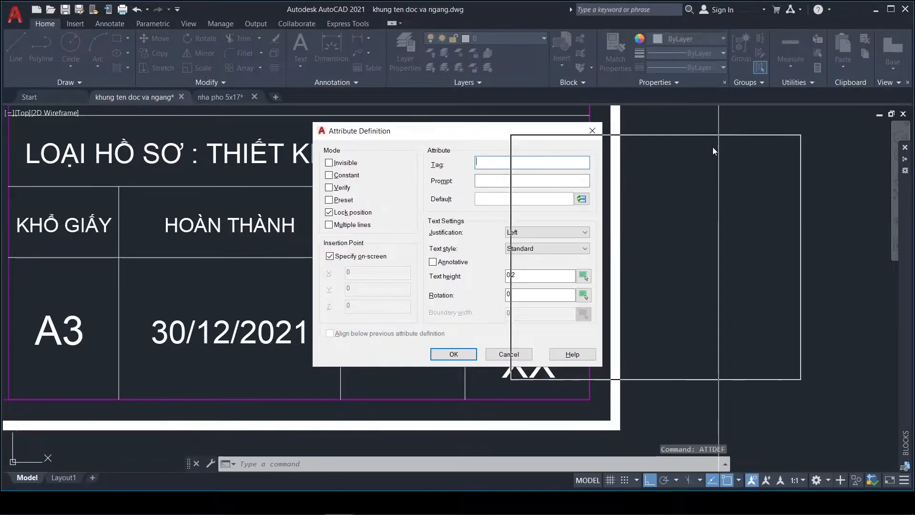
drag(703, 149, 795, 149)
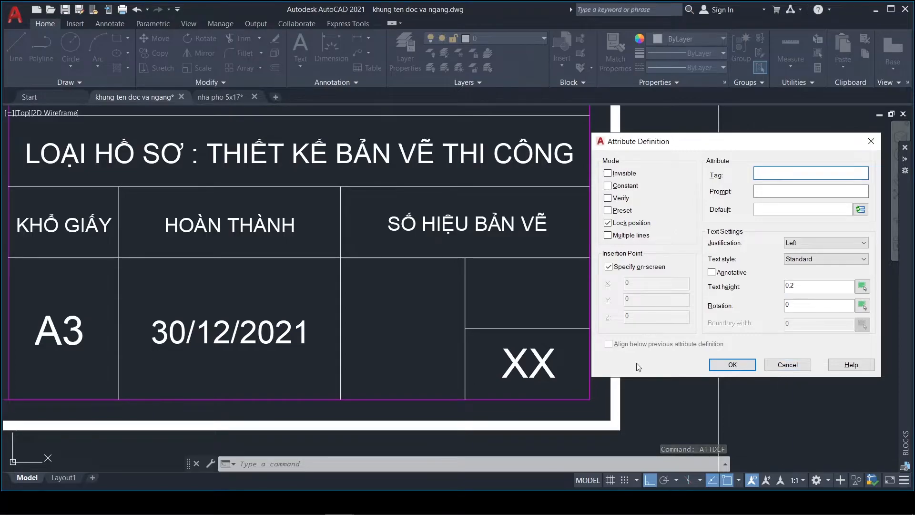
click(772, 369)
key(Escape)
Step: Check the properties of the XX text in the drawing number cell, including its height and justification
click(576, 363)
click(509, 347)
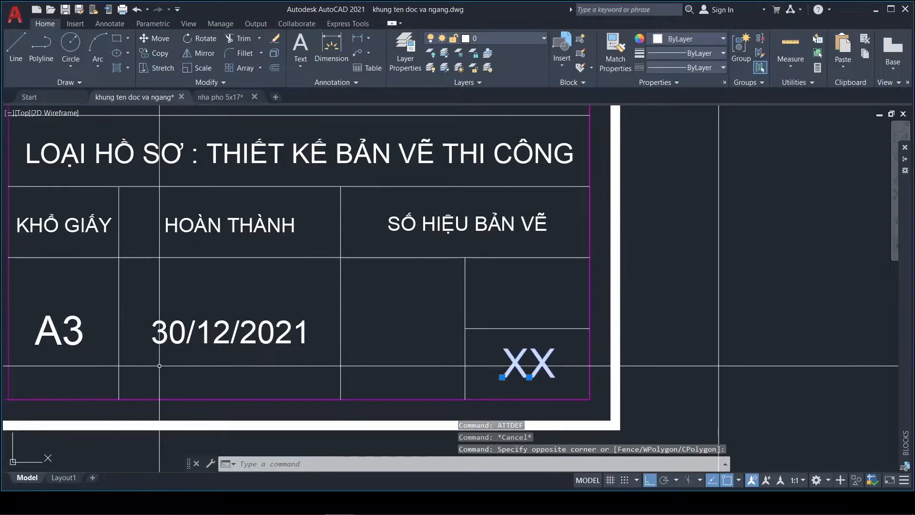
key(ctrl+1)
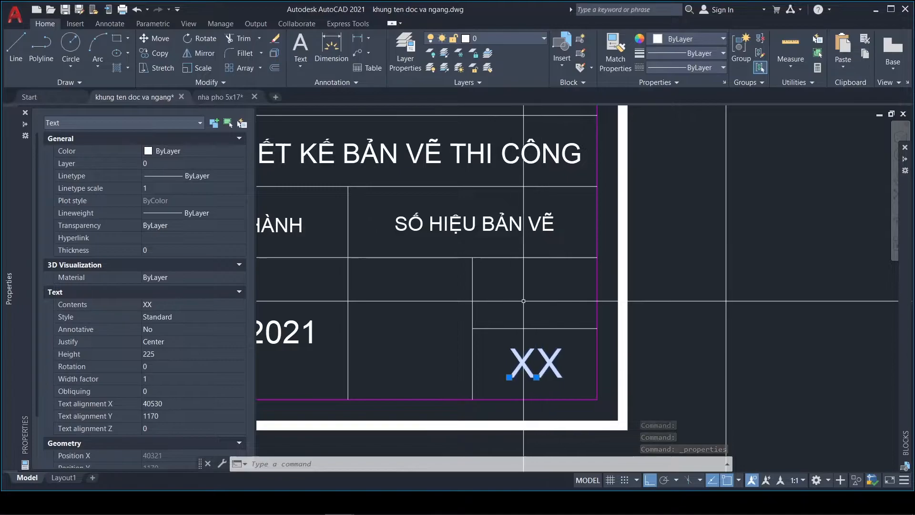
key(Escape)
Step: Define an attribute with tag NT, default NT, middle center justification and text height 225
scroll(572, 224, down, 4)
scroll(555, 226, up, 2)
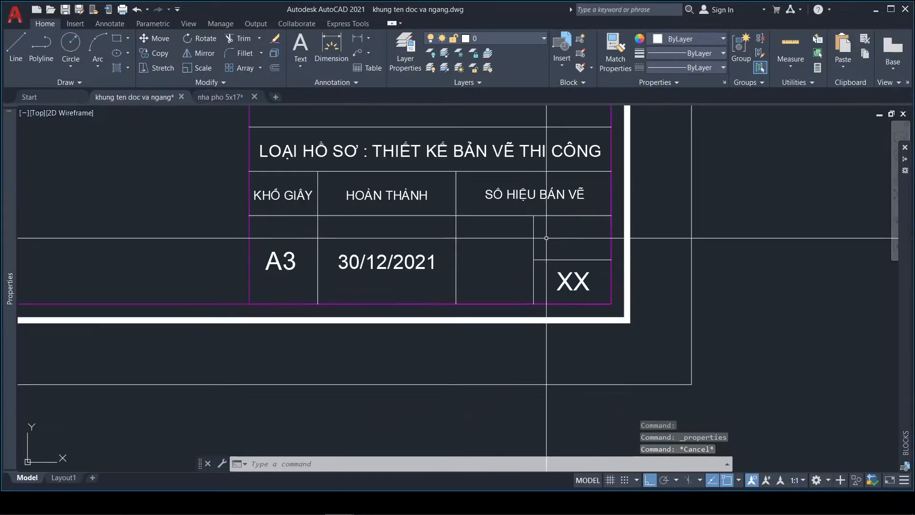
text(ATTDEF)
key(Return)
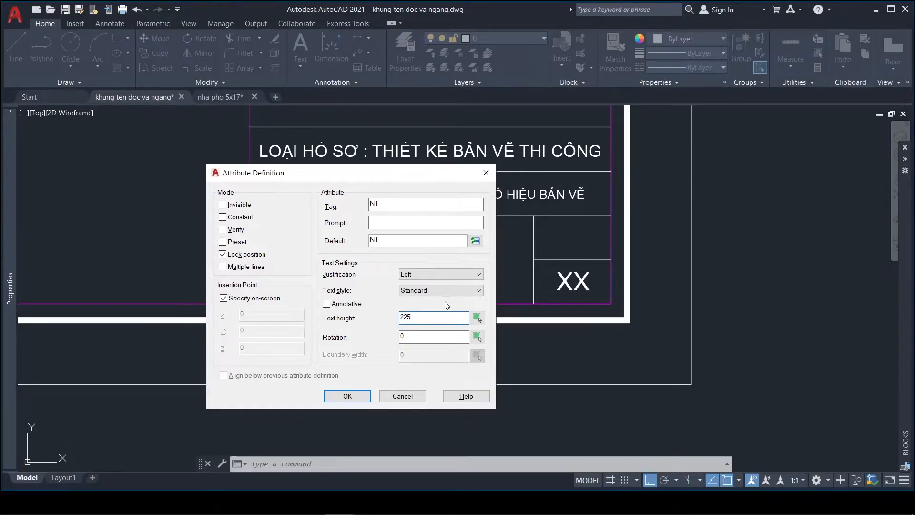
click(440, 274)
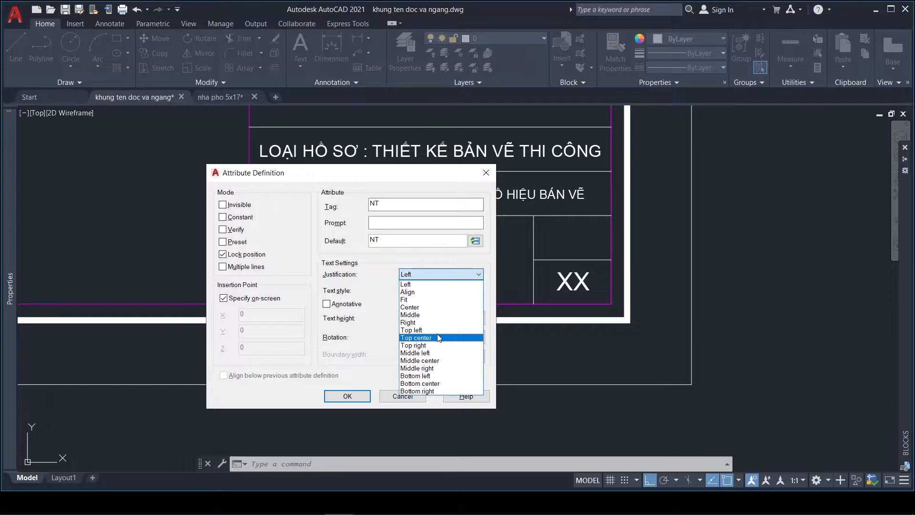
click(443, 360)
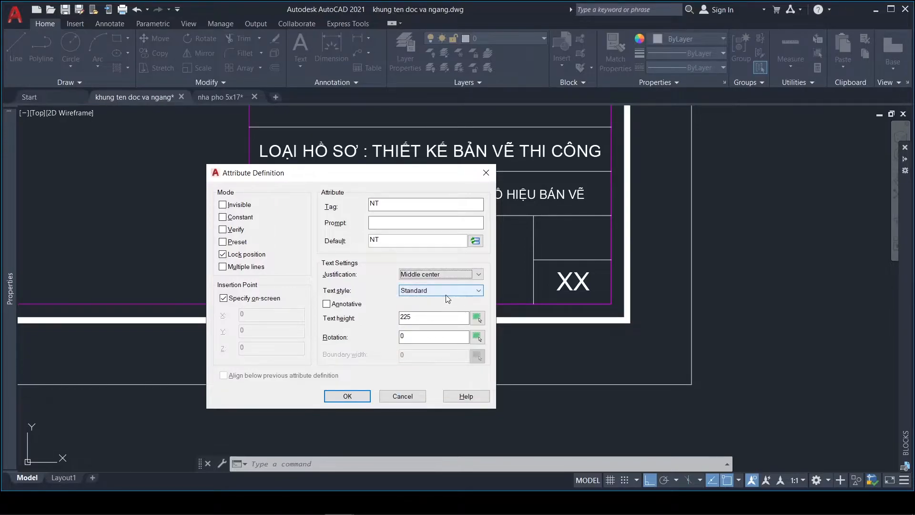
click(336, 402)
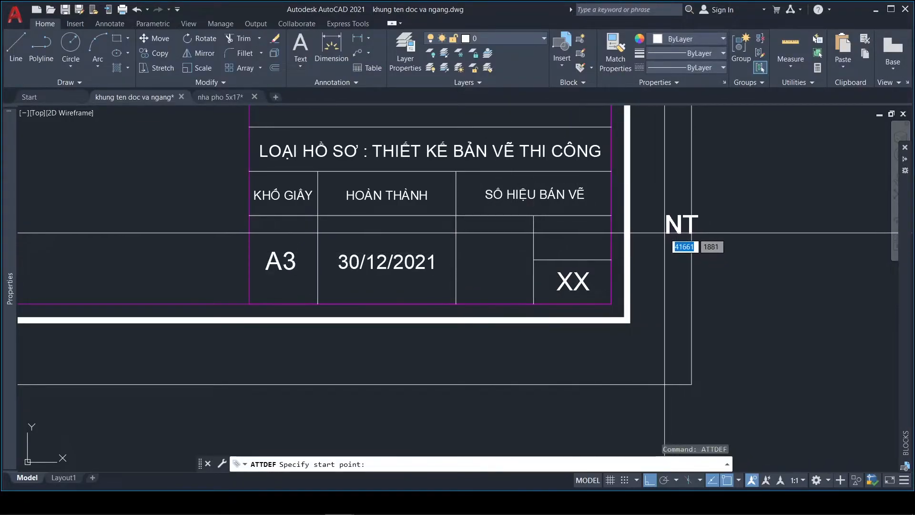
Step: Place the NT attribute at the midpoint between opposite corners of the tall empty cell under SỐ HIỆU BẢN VẼ
key(shift)
shift+right_click(658, 253)
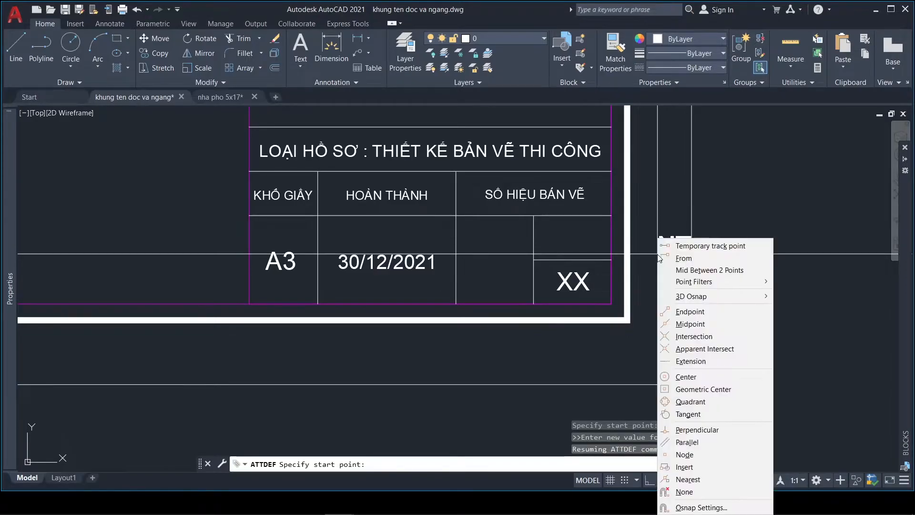
click(719, 270)
click(534, 216)
click(464, 297)
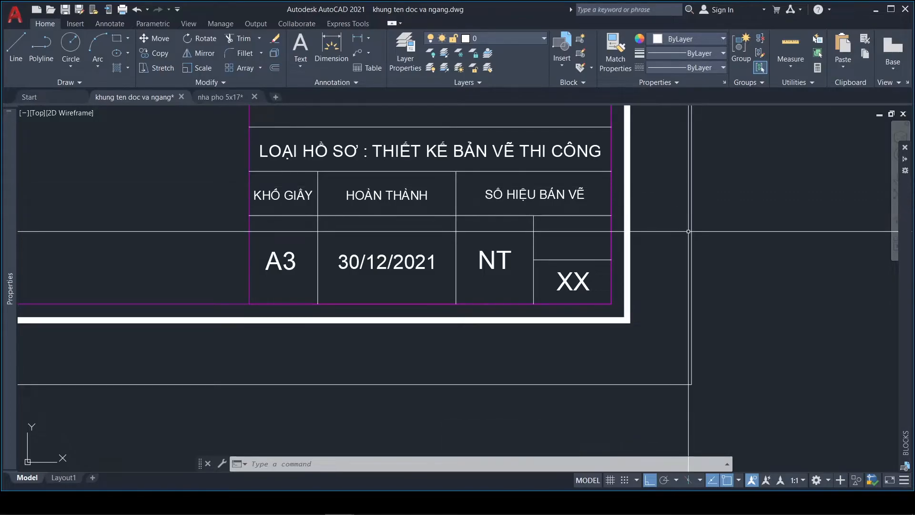
Step: Define another attribute with tag SOBV, default 01, middle center justification and text height 225
key(Return)
drag(502, 135, 322, 151)
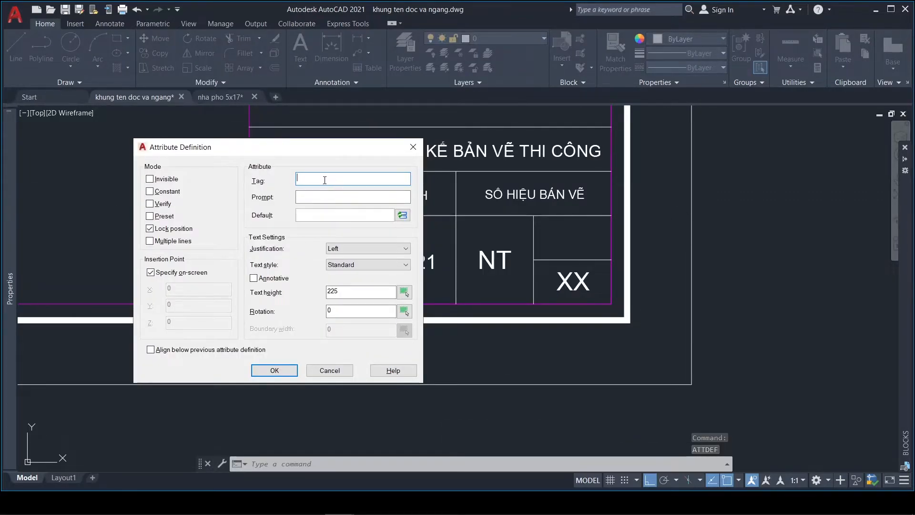
text(SOBV)
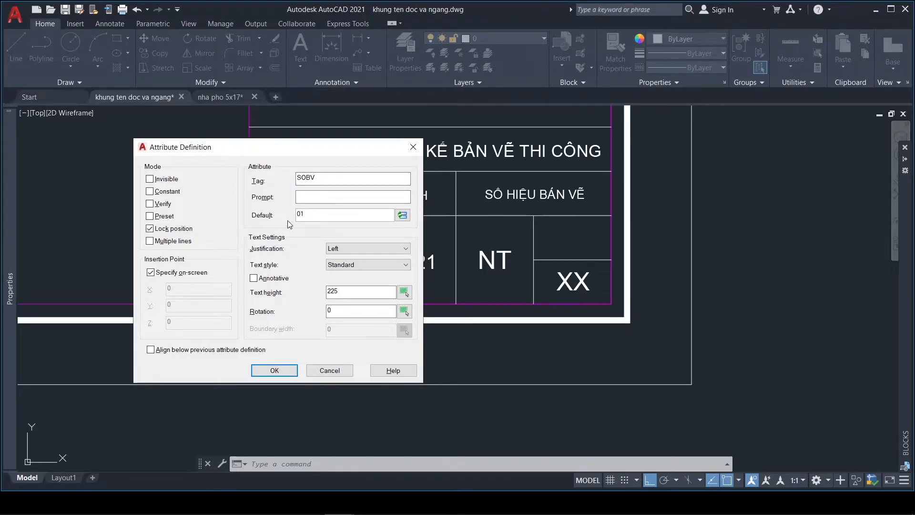
click(367, 248)
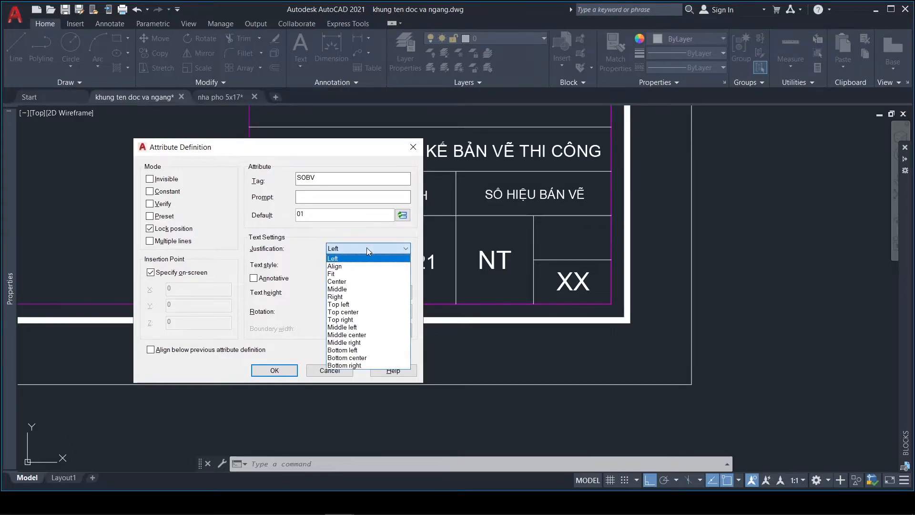
click(371, 335)
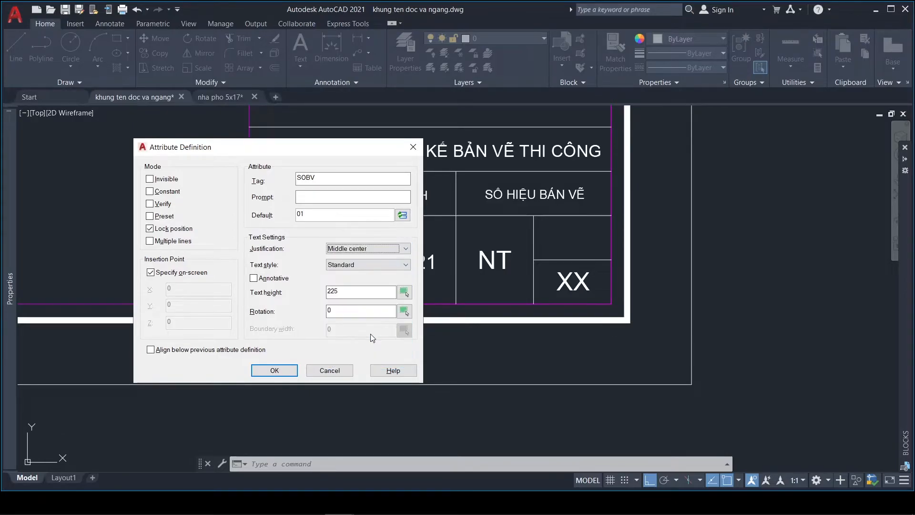
click(345, 291)
click(275, 371)
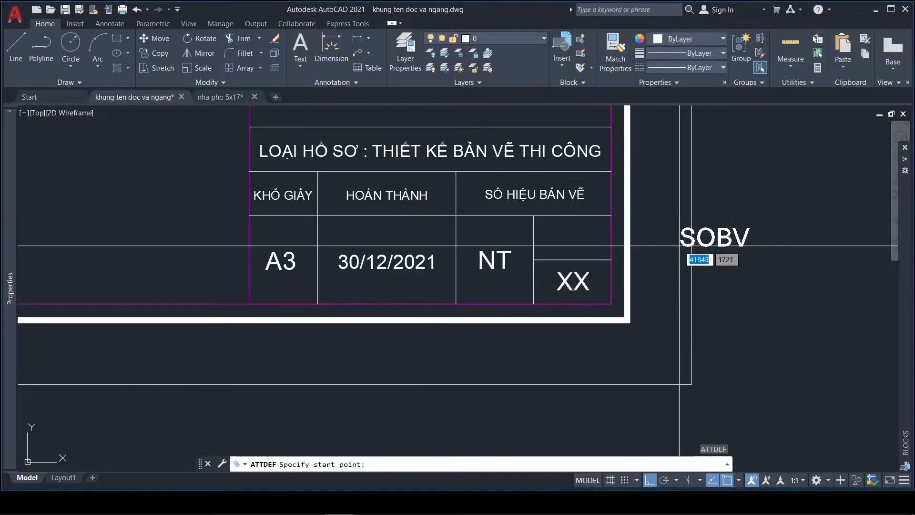
Step: Place the SOBV attribute midway between opposite corners of the empty cell above XX
shift+right_click(692, 236)
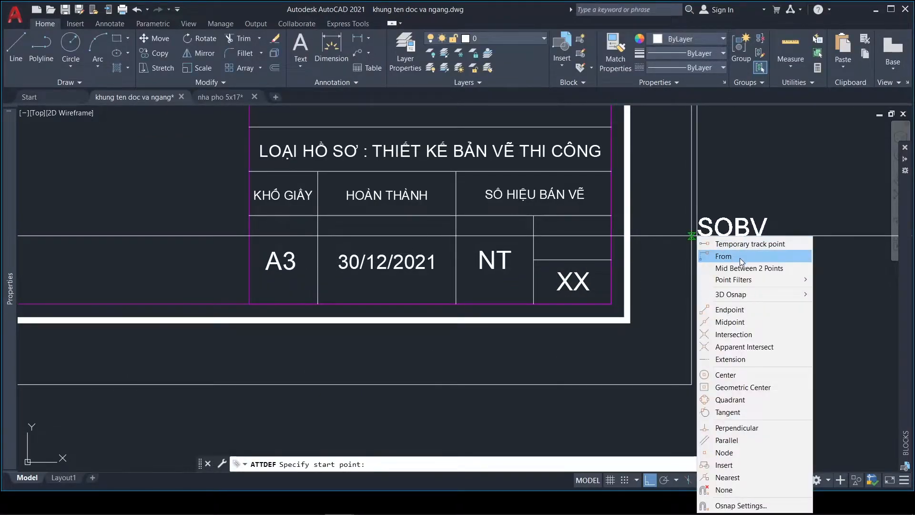
click(777, 269)
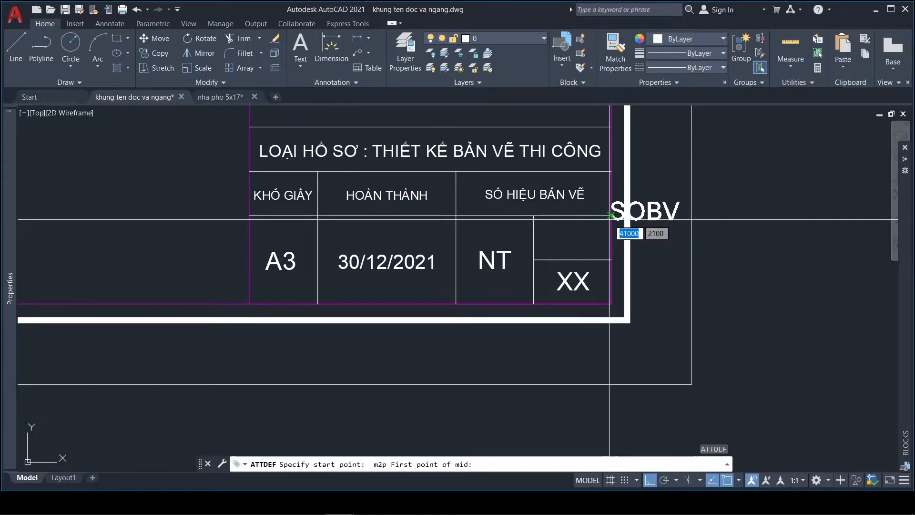
click(611, 216)
click(533, 260)
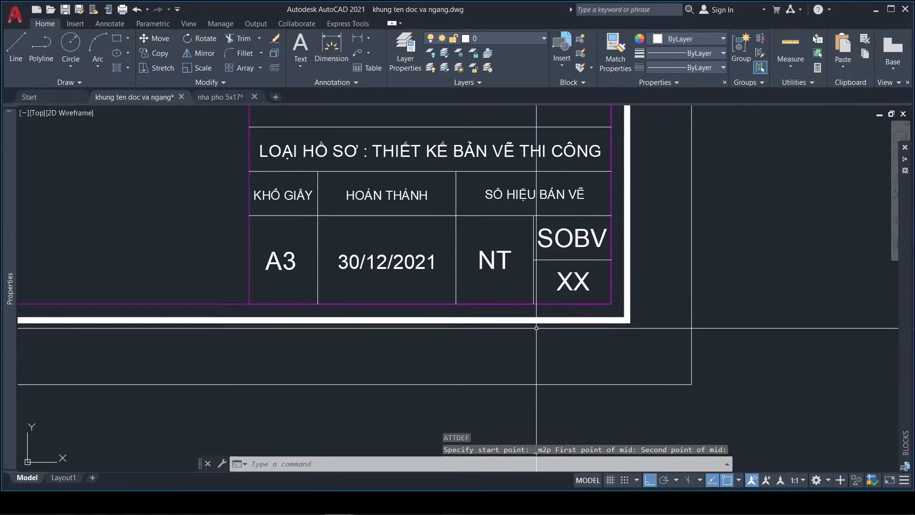
Step: Measure the height of the TÊN BẢN VẼ cell from its top line to its bottom line
scroll(527, 255, down, 2)
scroll(521, 184, up, 2)
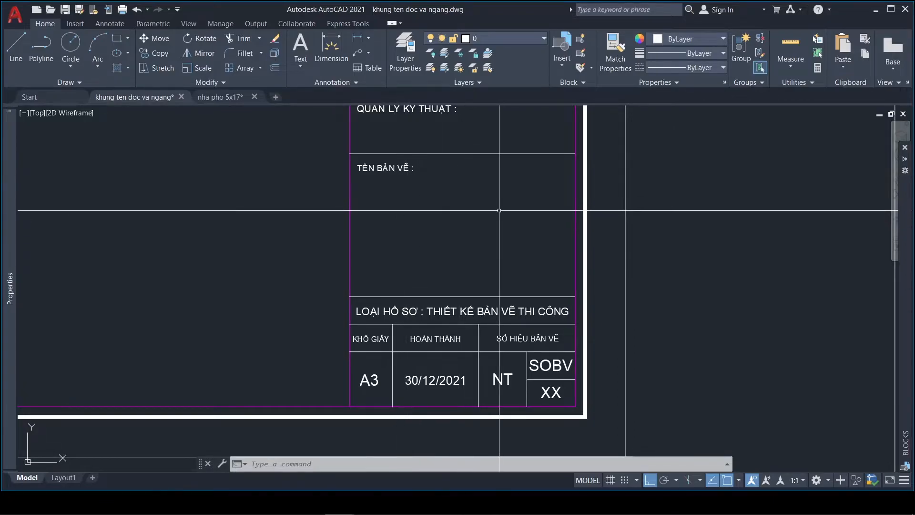
text(DIST)
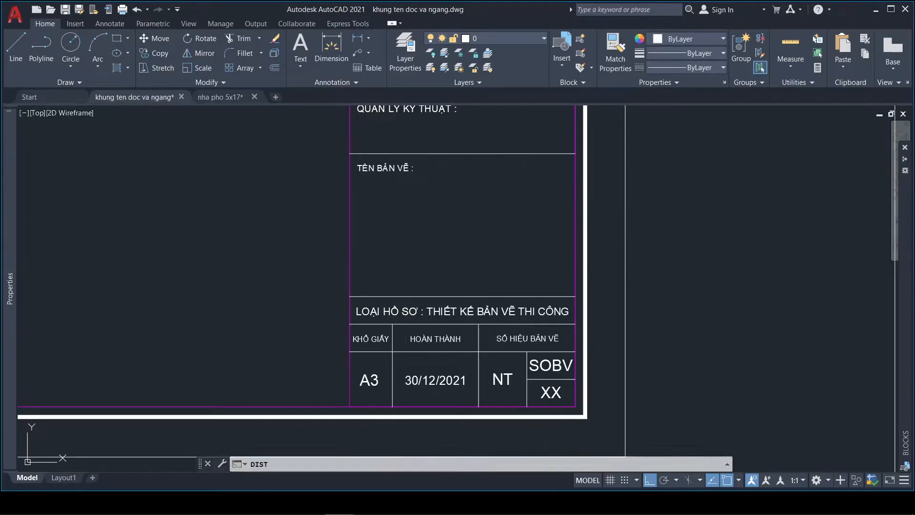
key(Return)
click(504, 154)
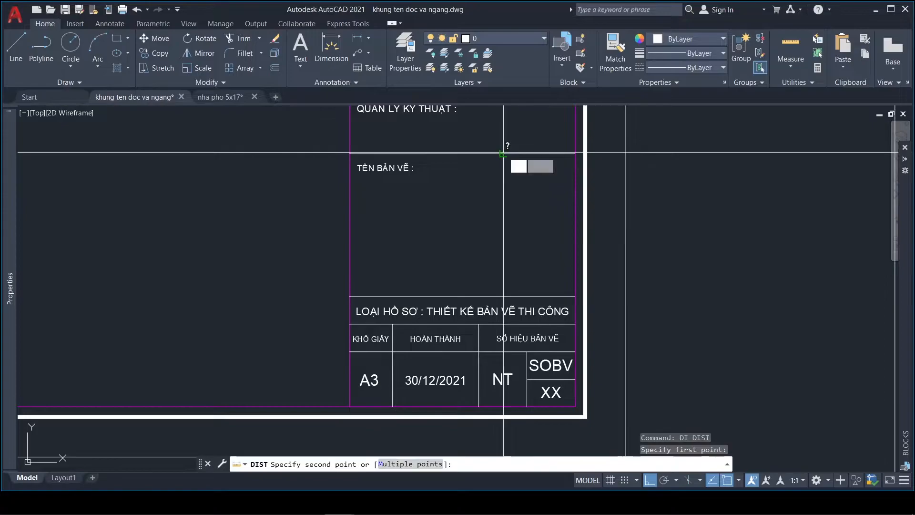
click(503, 294)
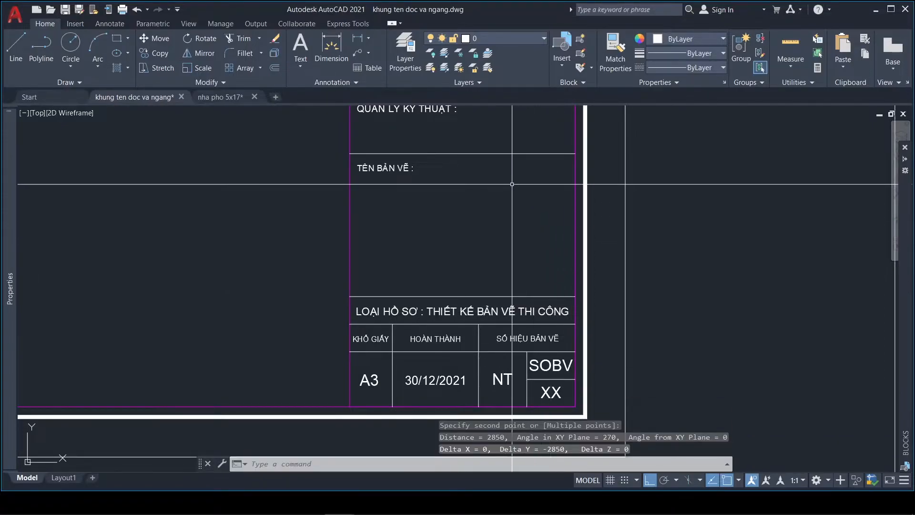
Step: Copy the top line of the TÊN BẢN VẼ cell straight down to just below the label text
key(Escape)
text(cond p)
key(space)
click(499, 163)
click(473, 135)
key(space)
click(706, 173)
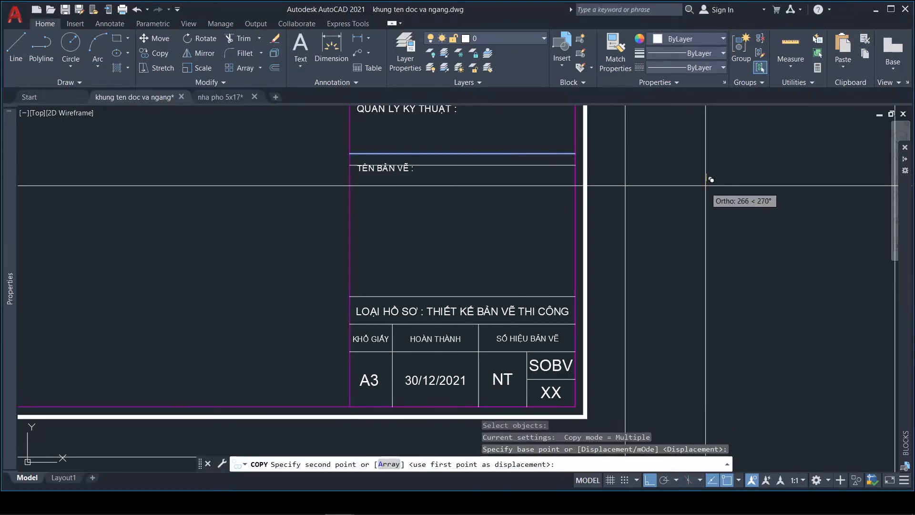
click(713, 220)
key(Escape)
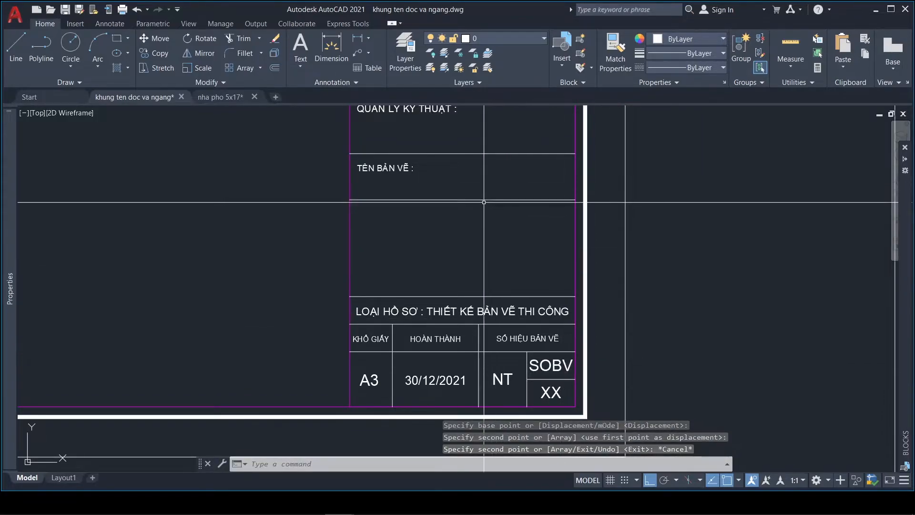
Step: Copy the new line below the TÊN BẢN VẼ label 250 units downward
text(co)
key(space)
click(489, 235)
click(462, 192)
key(space)
click(716, 209)
text(250)
key(Return)
key(Return)
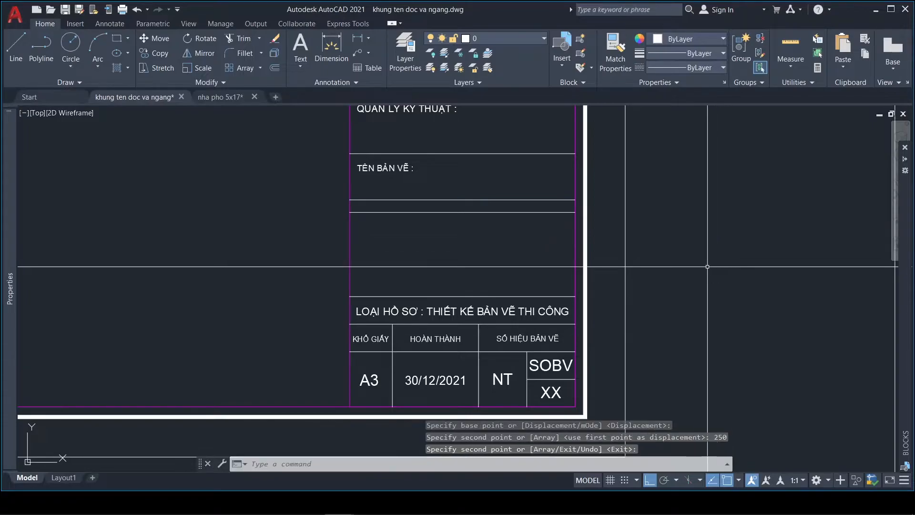
Step: Erase the upper of the two copied lines in the TÊN BẢN VẼ cell
click(521, 213)
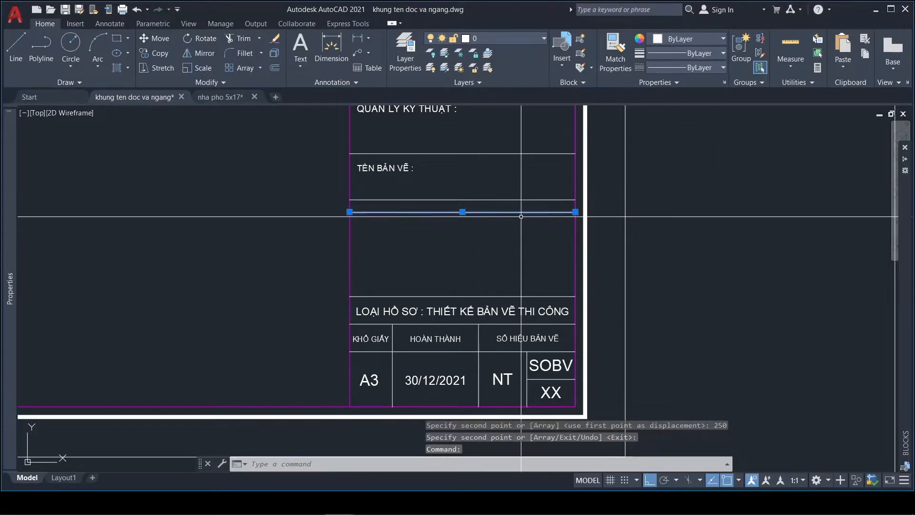
key(Escape)
click(499, 171)
click(479, 205)
text(e)
key(Return)
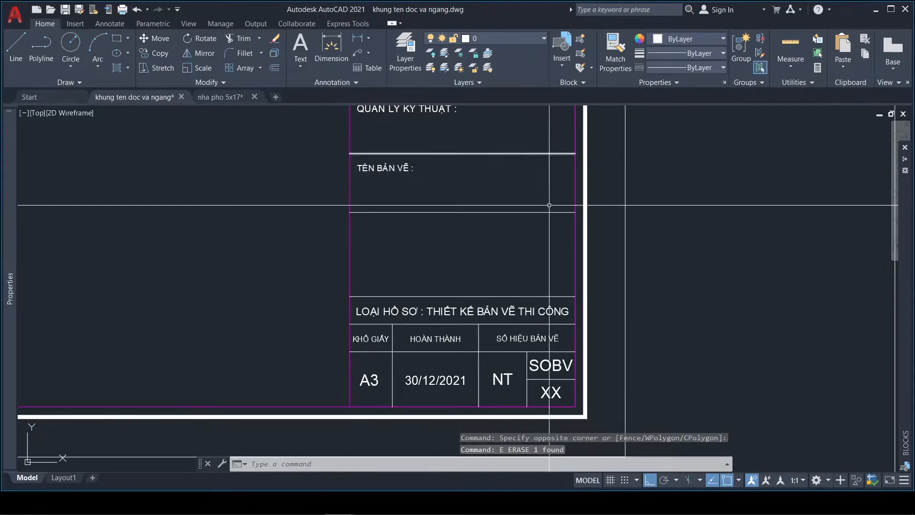
Step: Start a new attribute definition with tag TENBV and default value MAT BANG TRET
text(ATTDEF)
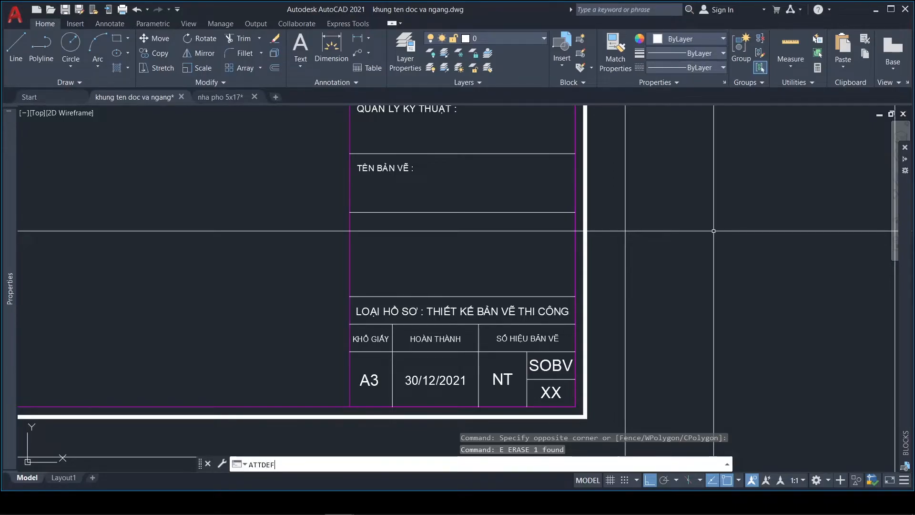
key(Return)
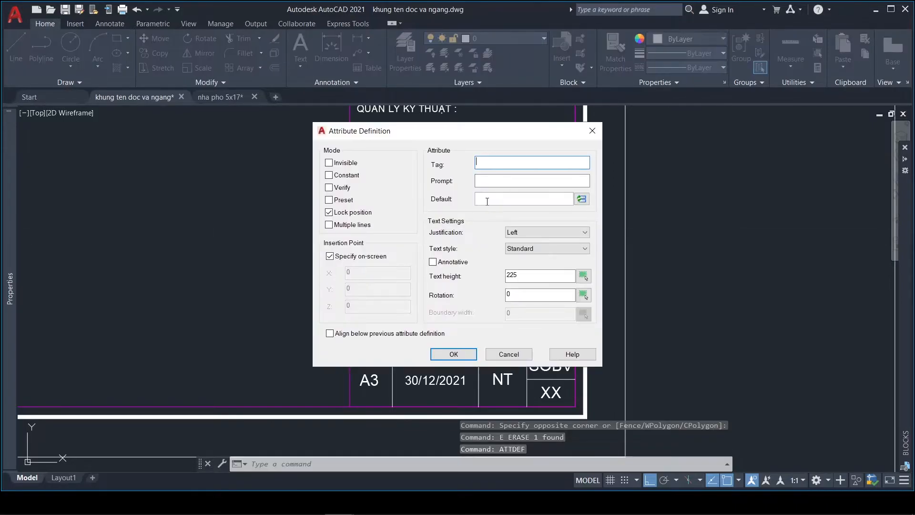
drag(448, 137, 695, 179)
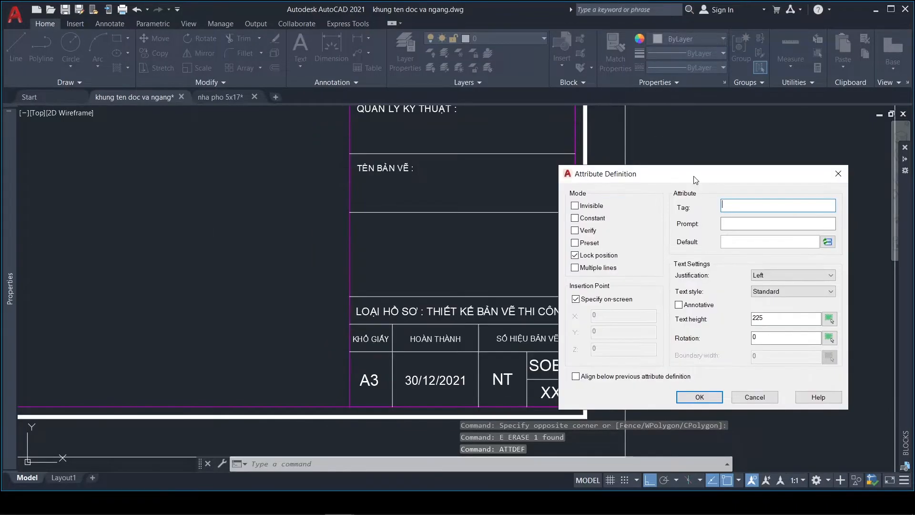
click(737, 206)
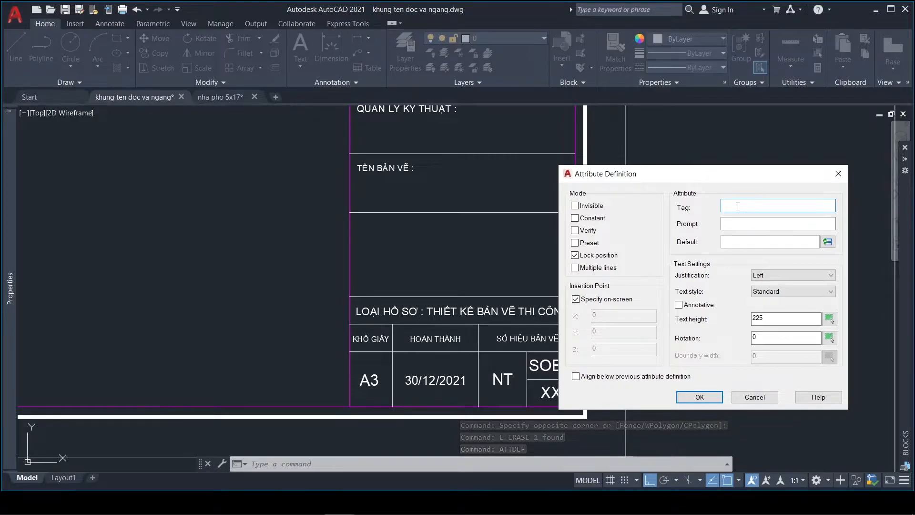
text(TEN)
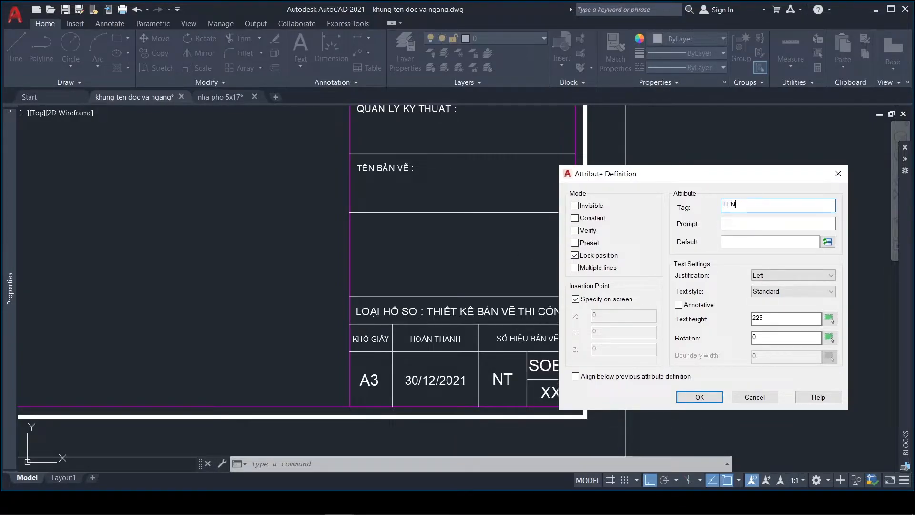
text(BV)
click(747, 247)
text(MAT BANG TRET)
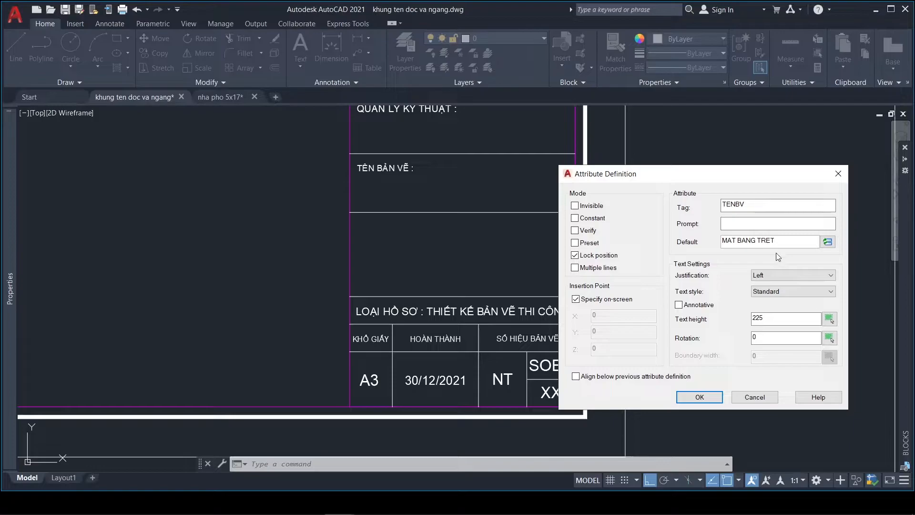
Step: Give the TENBV attribute middle center justification, height 250 and multiple lines, and place it at the midpoint of the remaining copied line
click(788, 275)
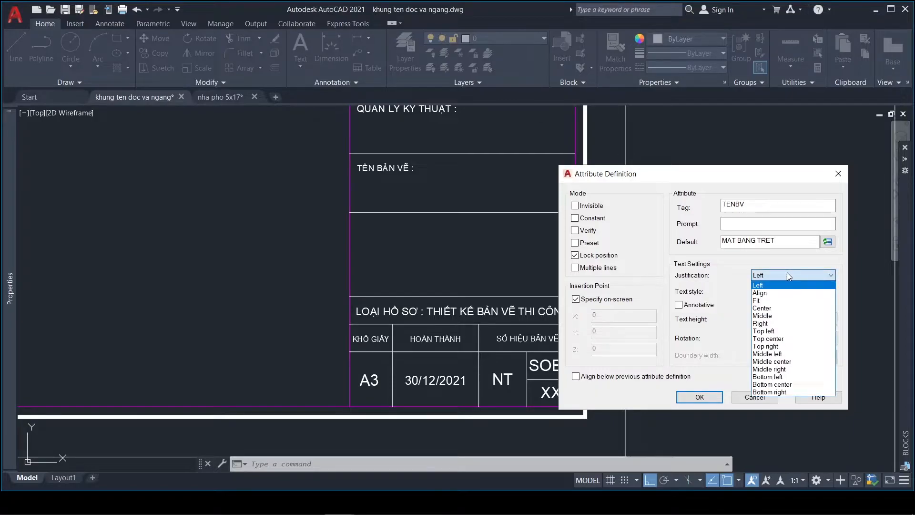
click(799, 362)
click(800, 339)
click(793, 323)
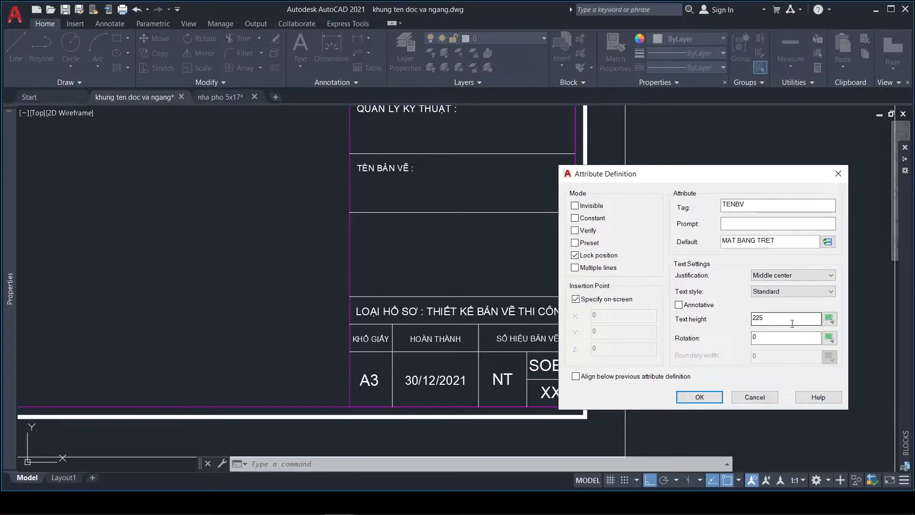
double_click(788, 323)
text(2)
click(576, 268)
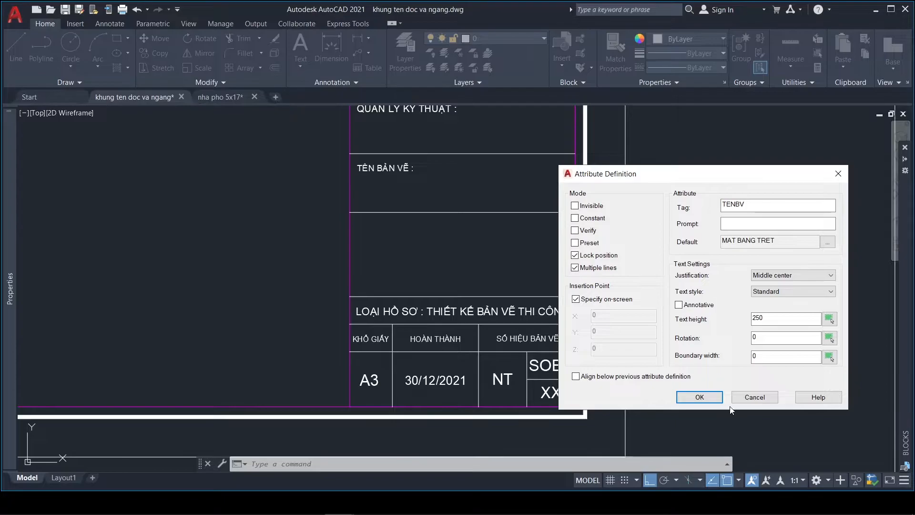
click(701, 397)
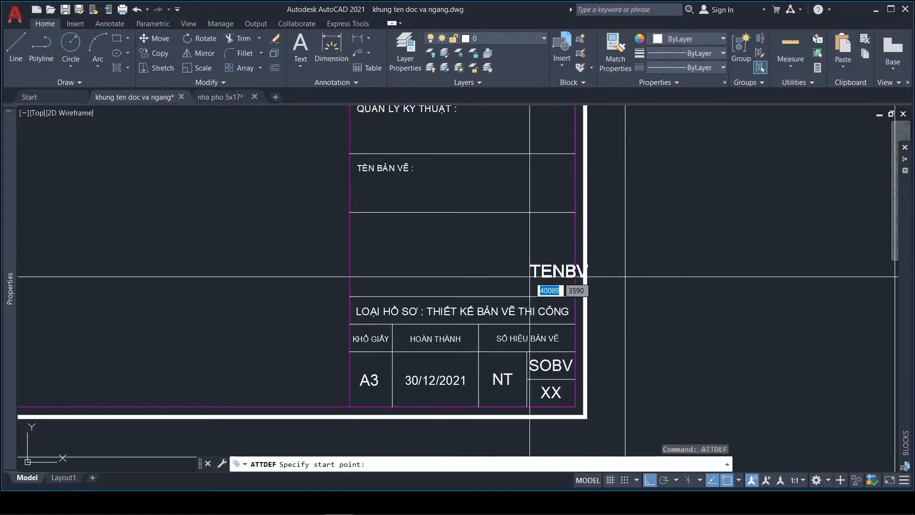
click(461, 215)
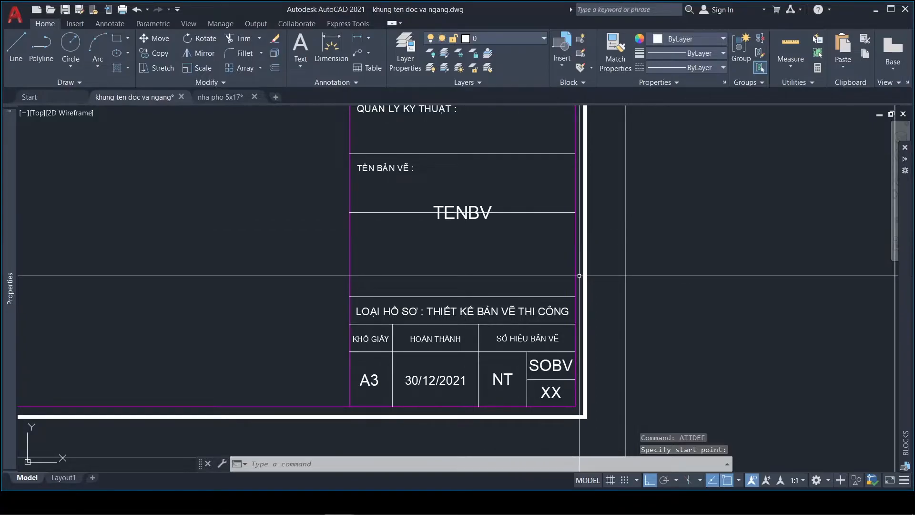
Step: Erase the helper line running through the TENBV attribute in the vertical title block
scroll(508, 265, down, 2)
key(Escape)
click(530, 251)
click(519, 221)
key(Delete)
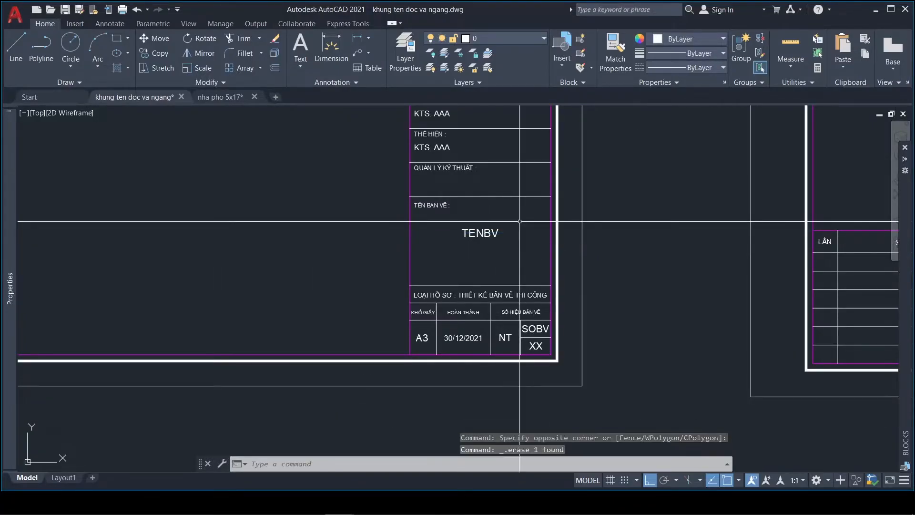
Step: Bring the TÊN BẢN VẼ and SỐ BẢN VẼ cells of the horizontal title block into close view
scroll(227, 229, down, 3)
scroll(241, 248, down, 3)
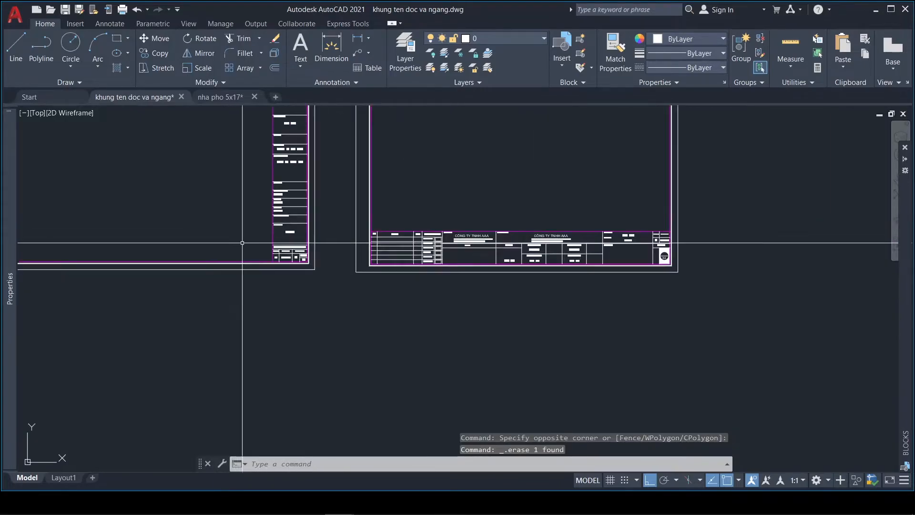
scroll(548, 245, up, 6)
scroll(551, 248, up, 2)
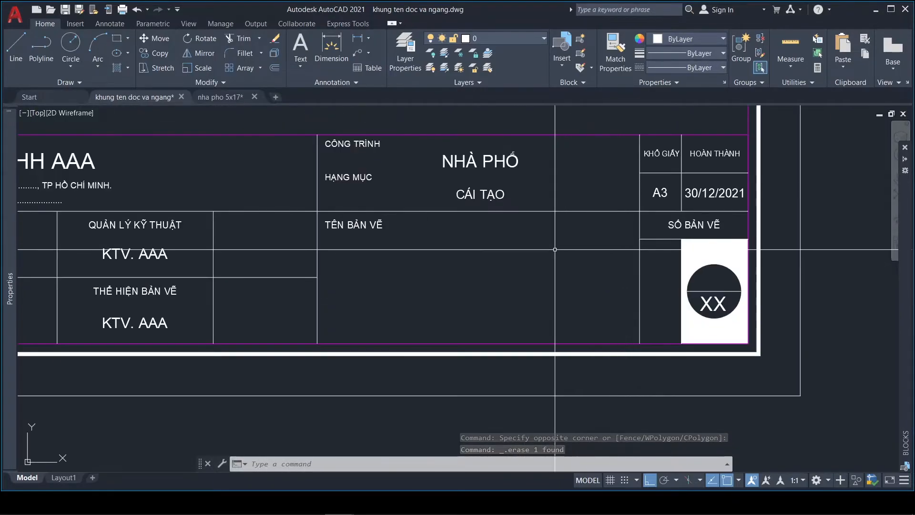
scroll(613, 264, down, 3)
scroll(624, 262, down, 1)
scroll(634, 251, up, 4)
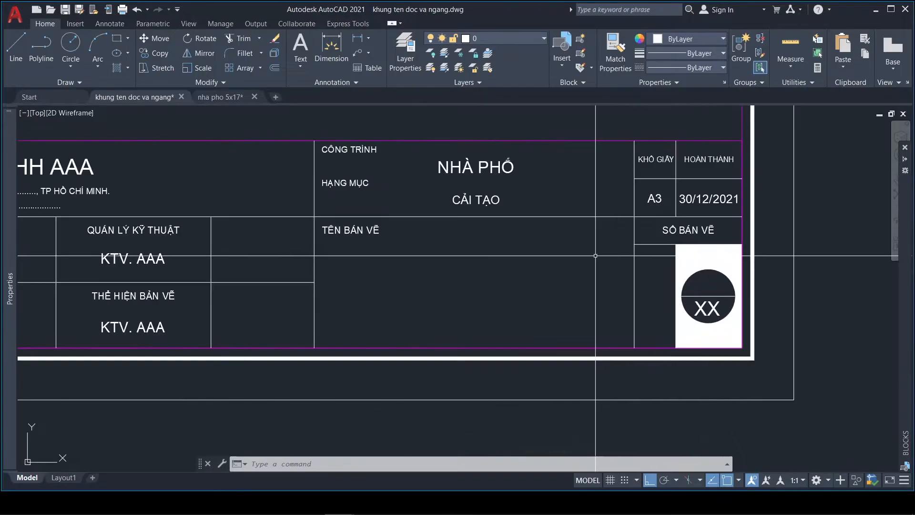
text(l)
key(Return)
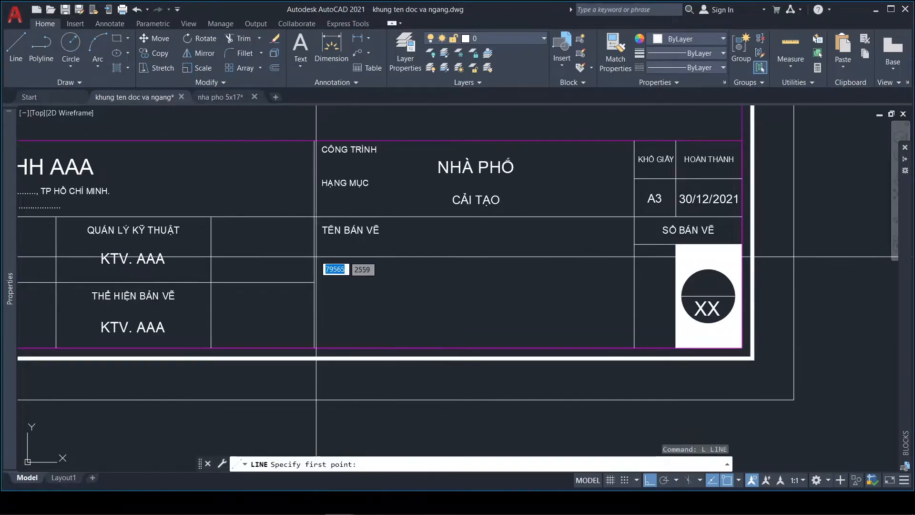
click(314, 260)
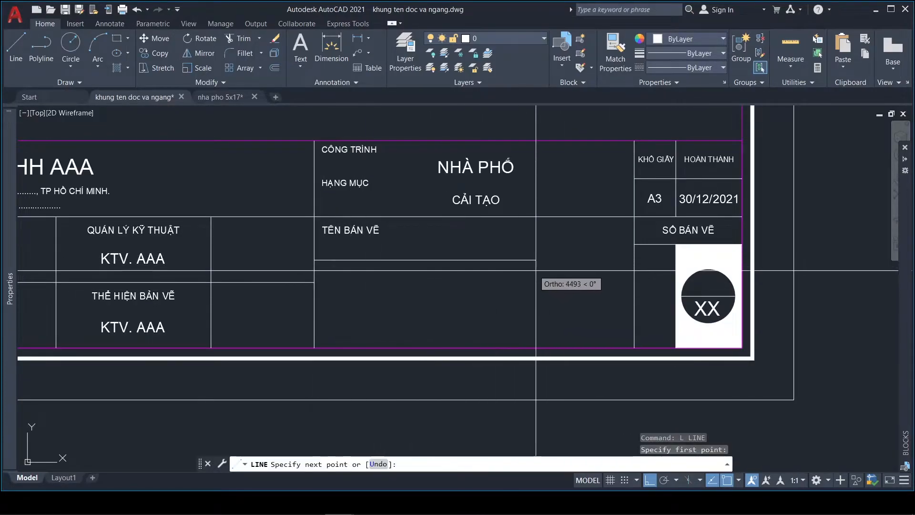
key(Escape)
Step: Draw a horizontal helper line across the full width of the TÊN BẢN VẼ cell, a little below its label
key(Return)
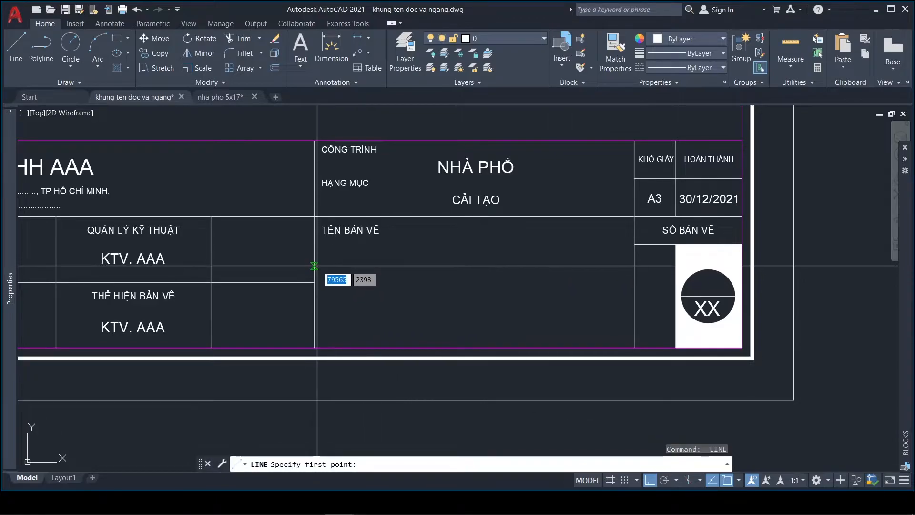
click(315, 265)
click(633, 265)
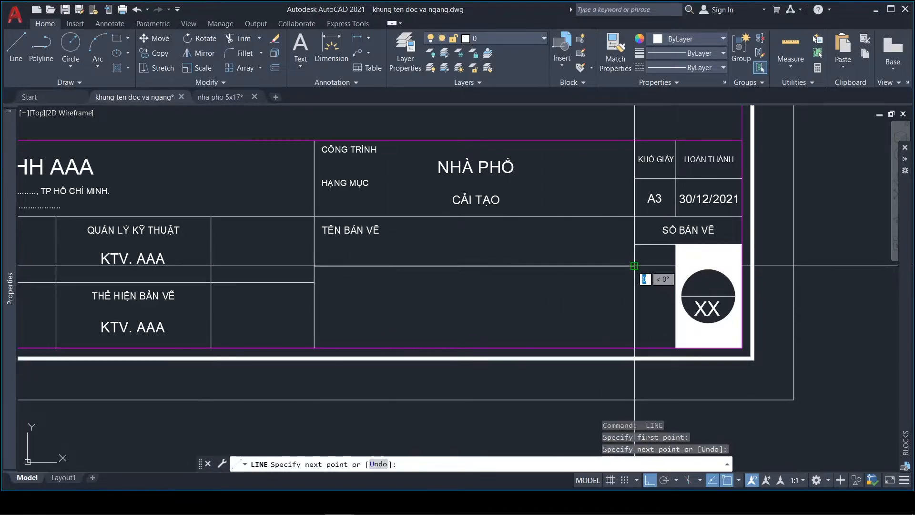
key(Escape)
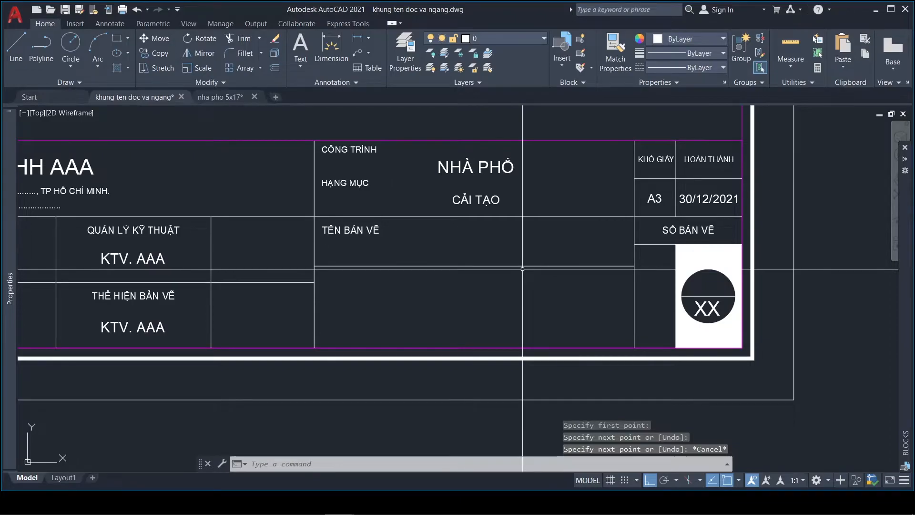
Step: Define an attribute tagged TENBV02 with middle center justification and place it at the midpoint of the helper line
text(ATTDEF)
key(Return)
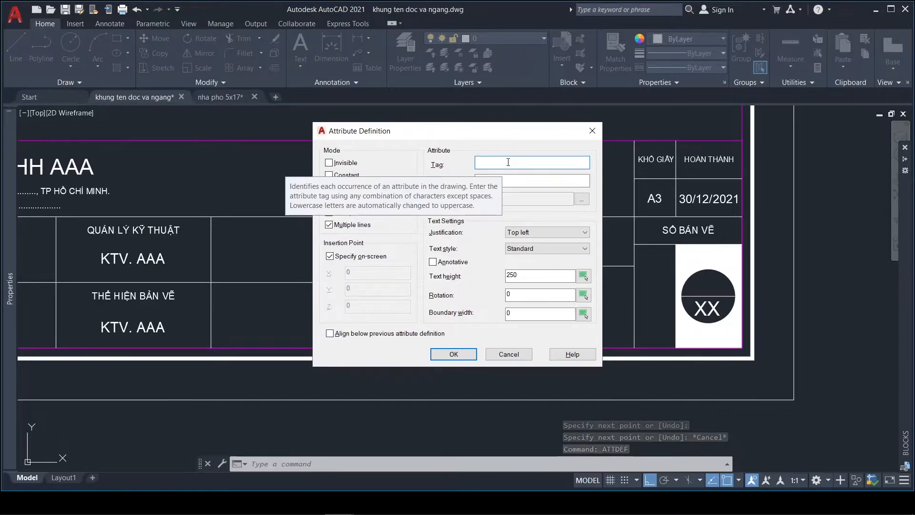
text(TENBV02)
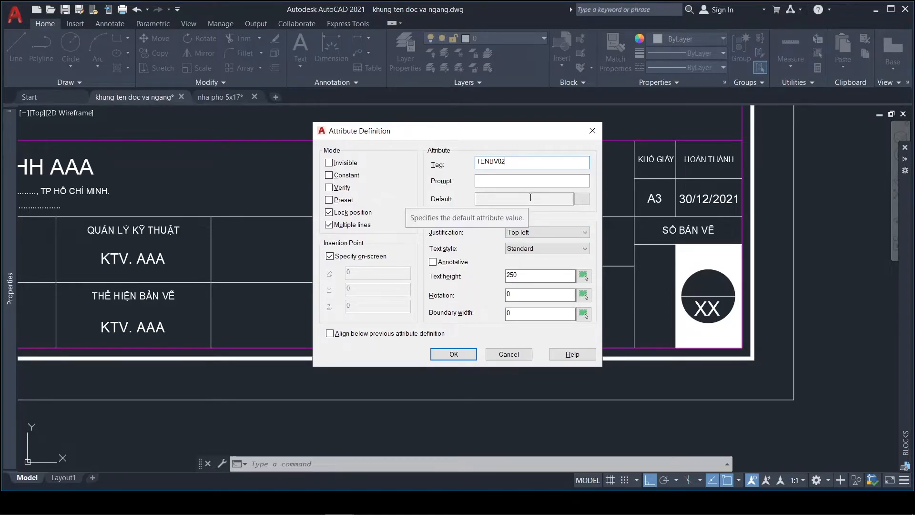
click(579, 232)
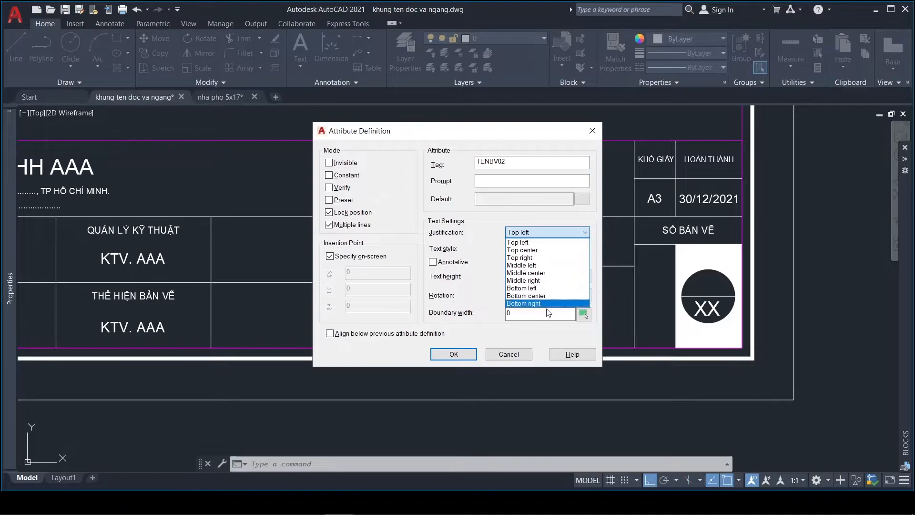
click(549, 273)
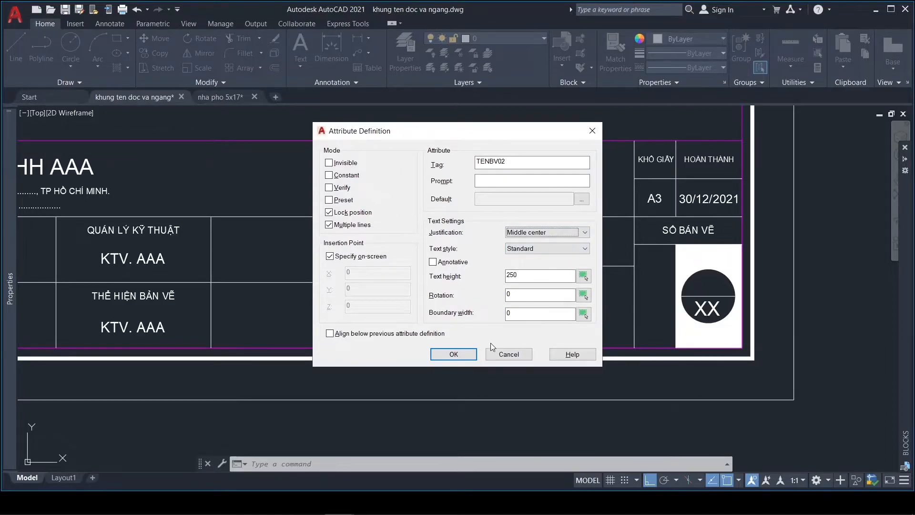
click(456, 354)
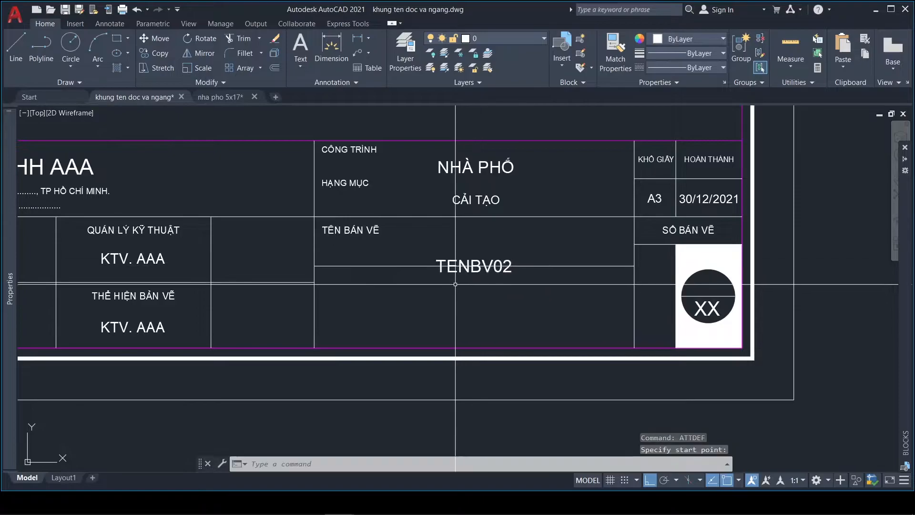
Step: Erase the helper line running through the TENBV02 attribute
key(Escape)
click(591, 281)
click(555, 238)
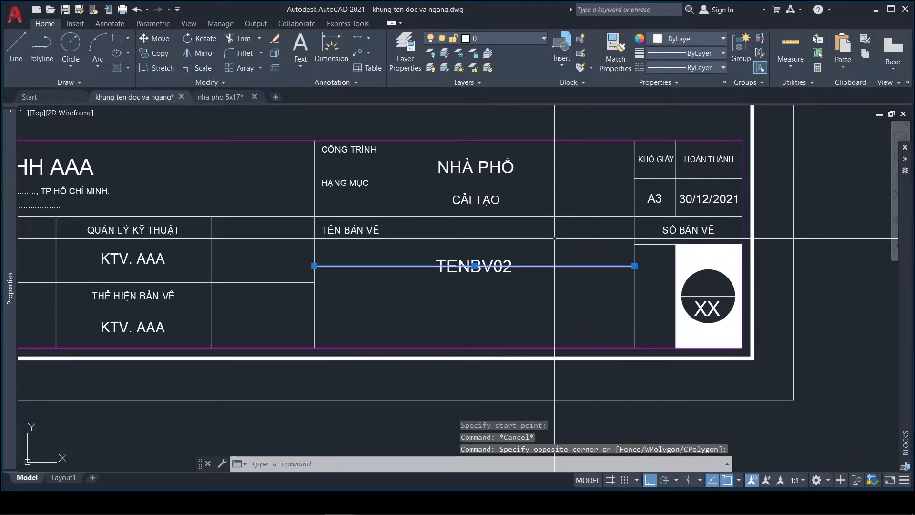
key(Delete)
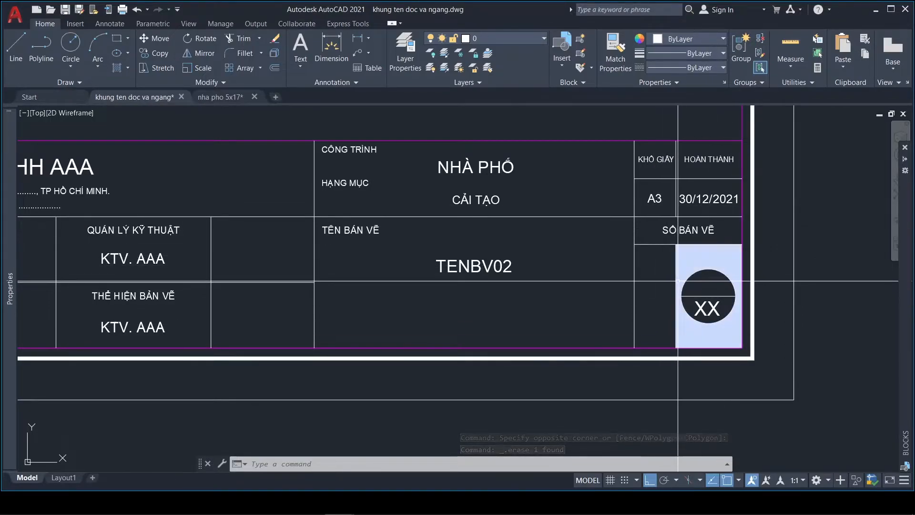
Step: Define an attribute with tag and default value KT, multiple lines off, middle center justification and text height 225
text(ATTDEF)
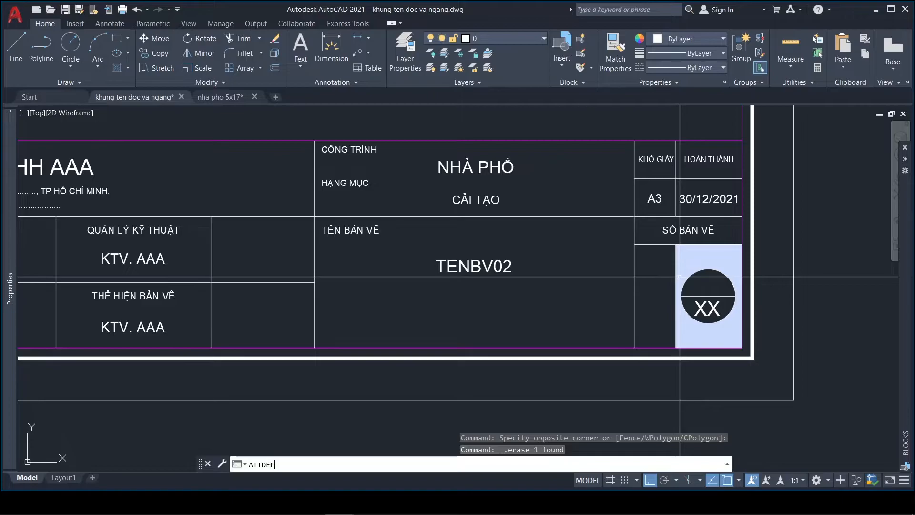
key(Return)
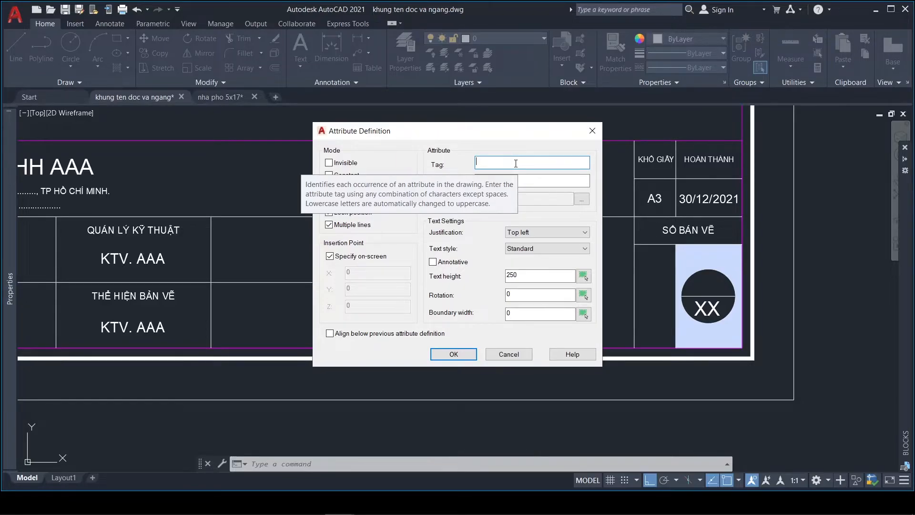
text(KT)
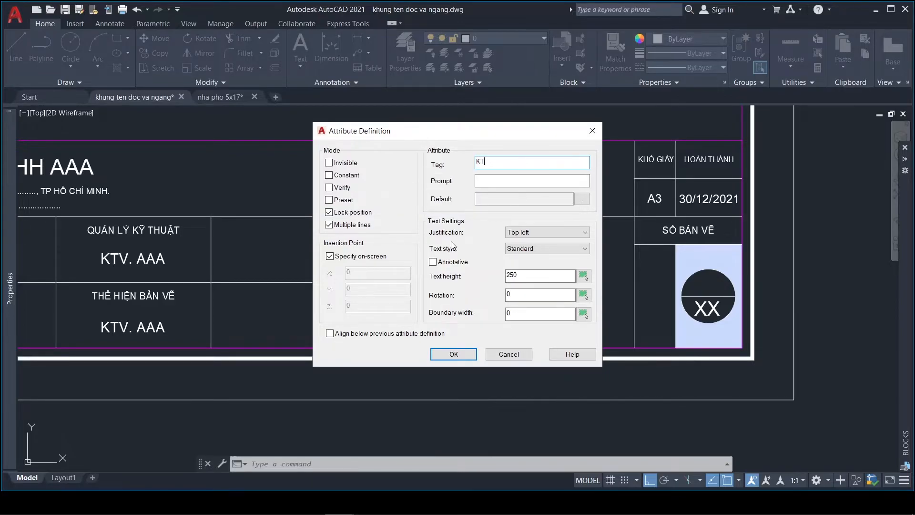
click(329, 225)
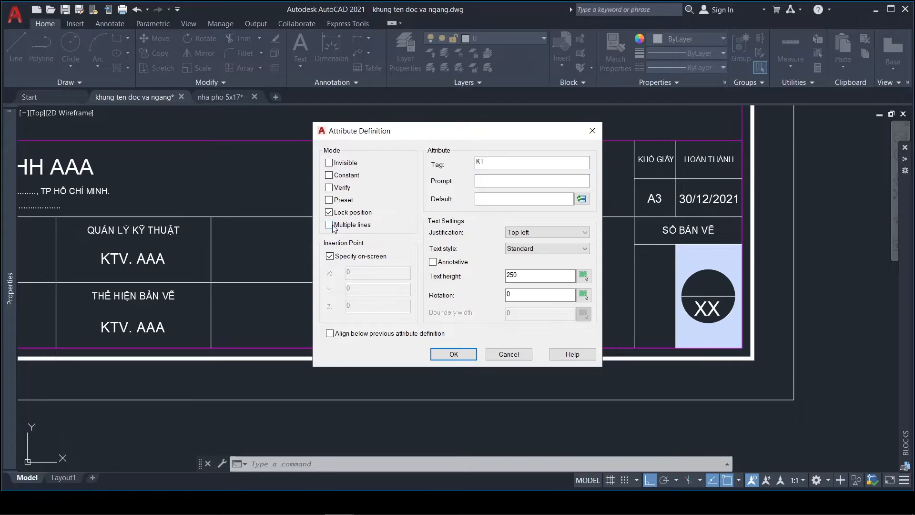
click(481, 196)
text(KT)
click(536, 233)
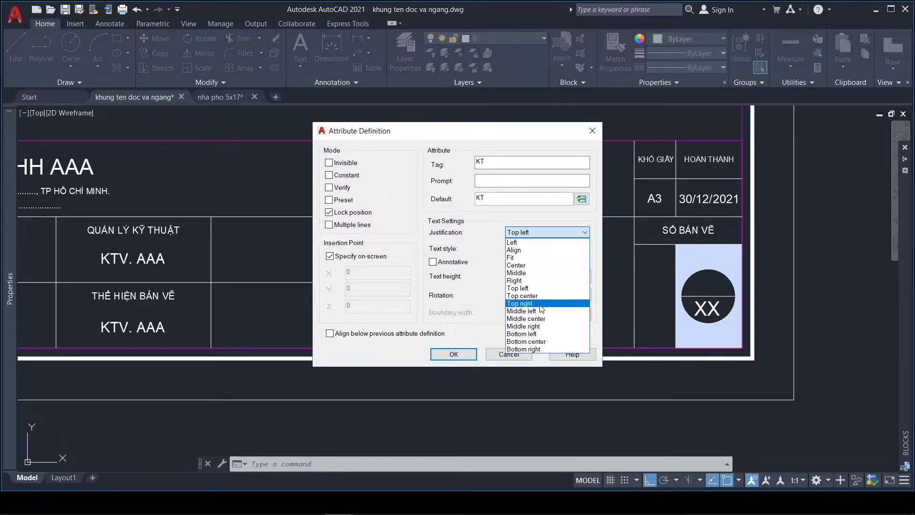
click(544, 320)
drag(520, 275, 489, 275)
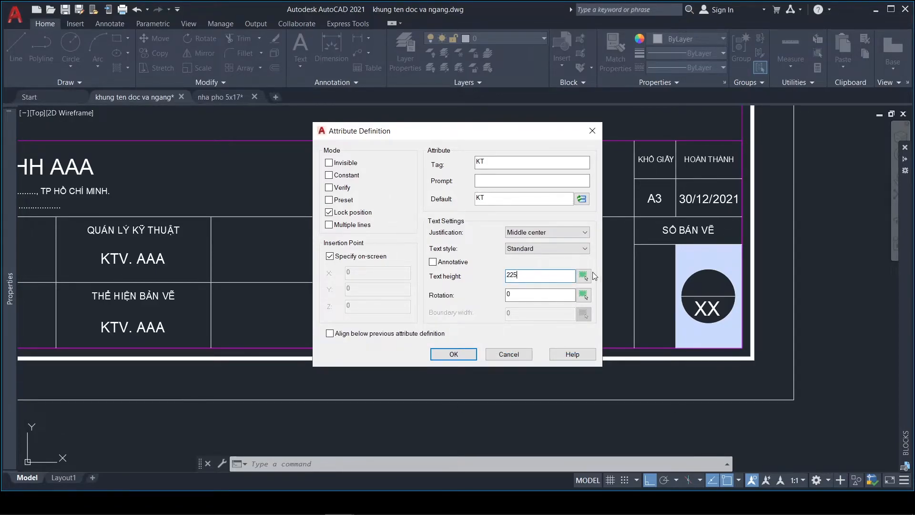
click(451, 353)
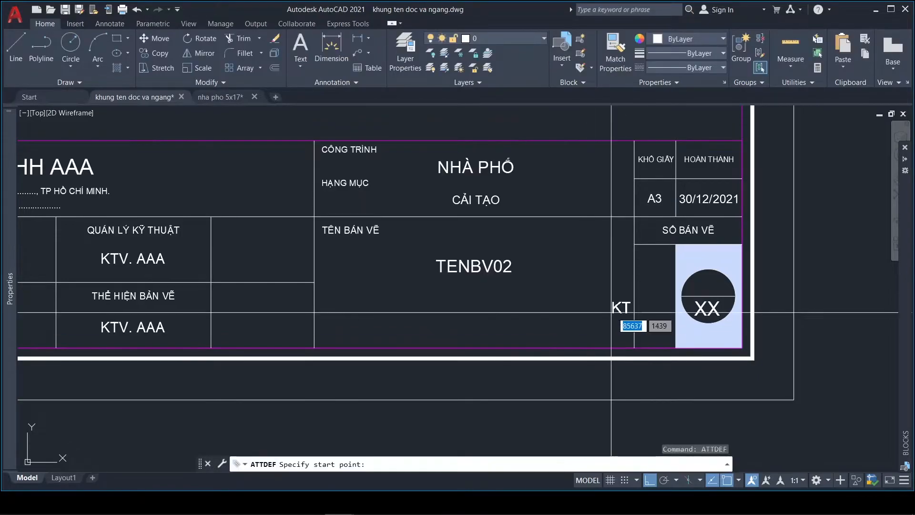
Step: Try to place the KT attribute midway between two points of the empty cell under SỐ BẢN VẼ, and erase it
shift+right_click(645, 302)
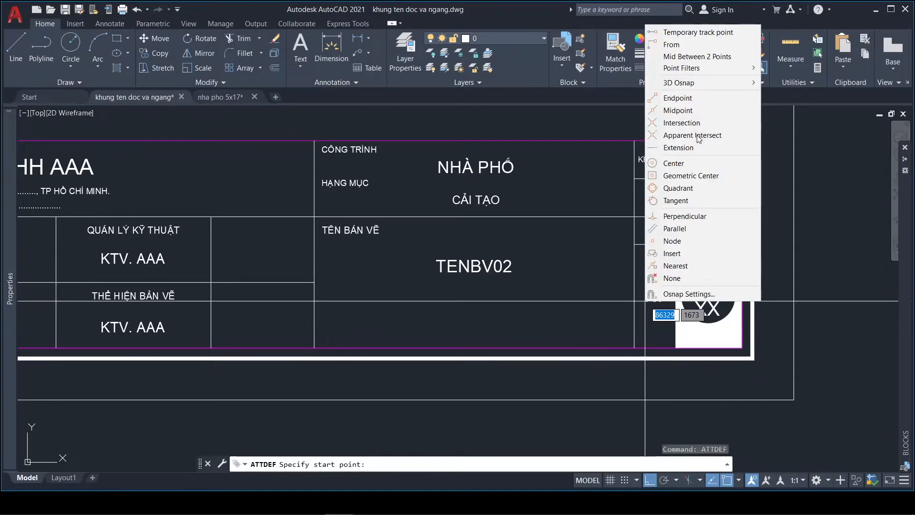
click(696, 57)
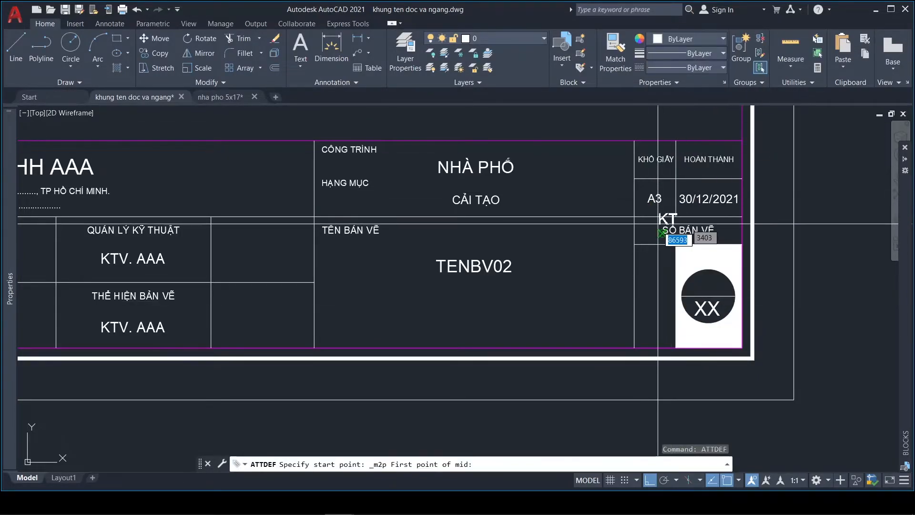
click(676, 296)
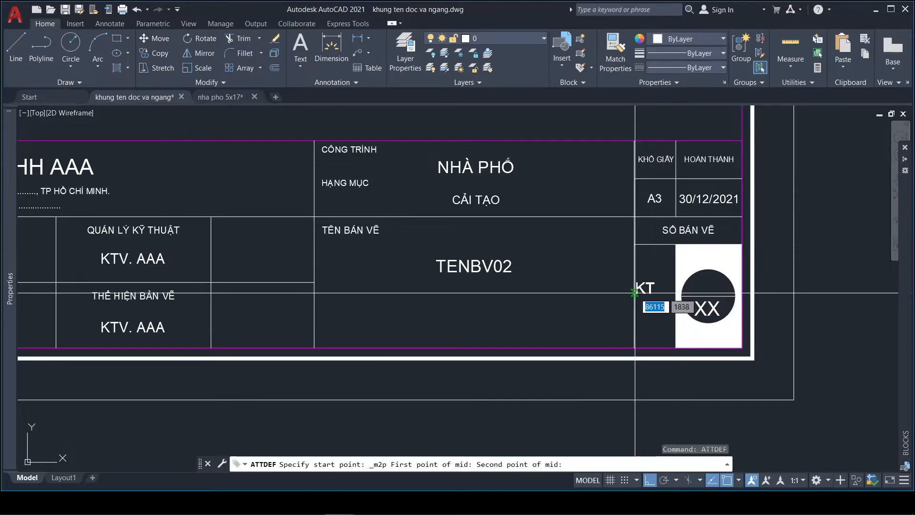
shift+right_click(699, 242)
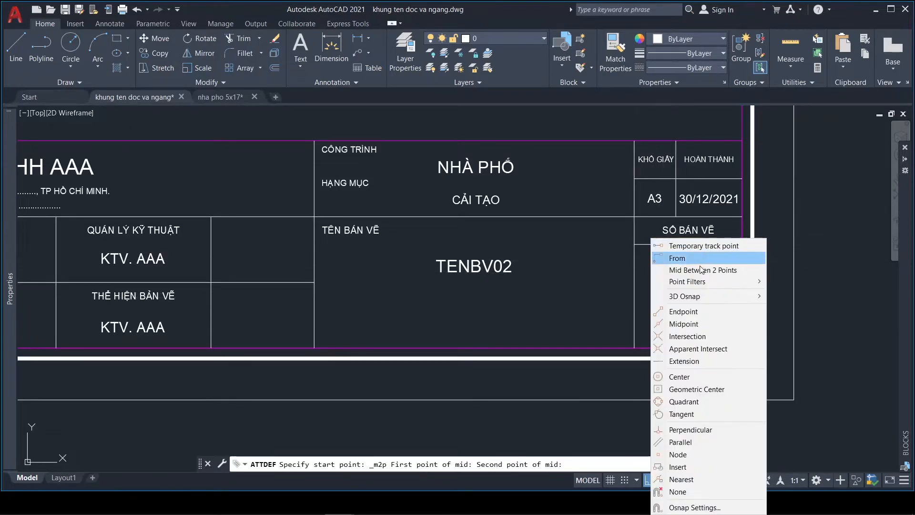
click(702, 268)
click(635, 244)
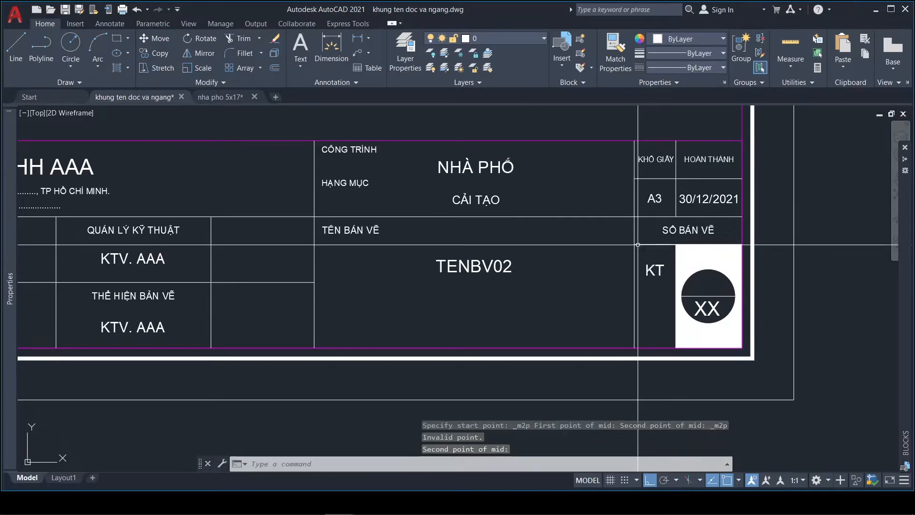
click(656, 265)
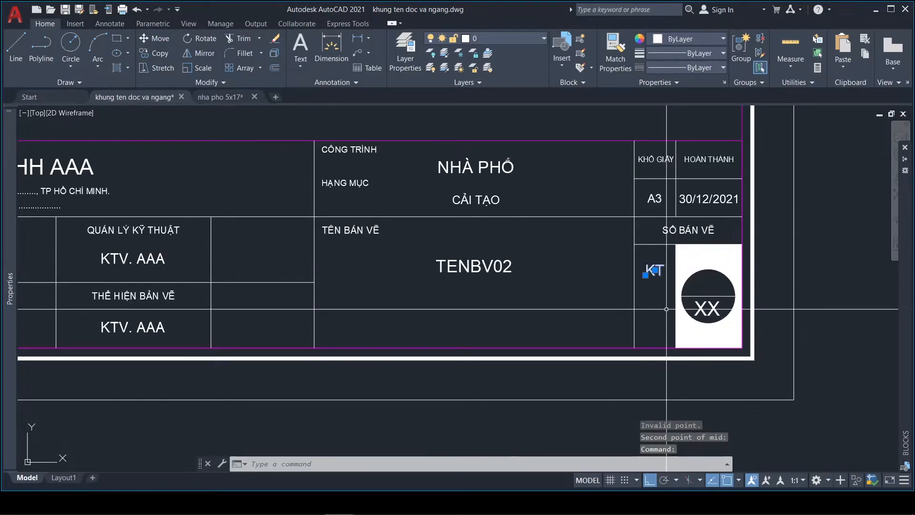
key(Delete)
Step: Define an attribute with tag and default value KT, middle center justification and text height 225
text(ATTDEF)
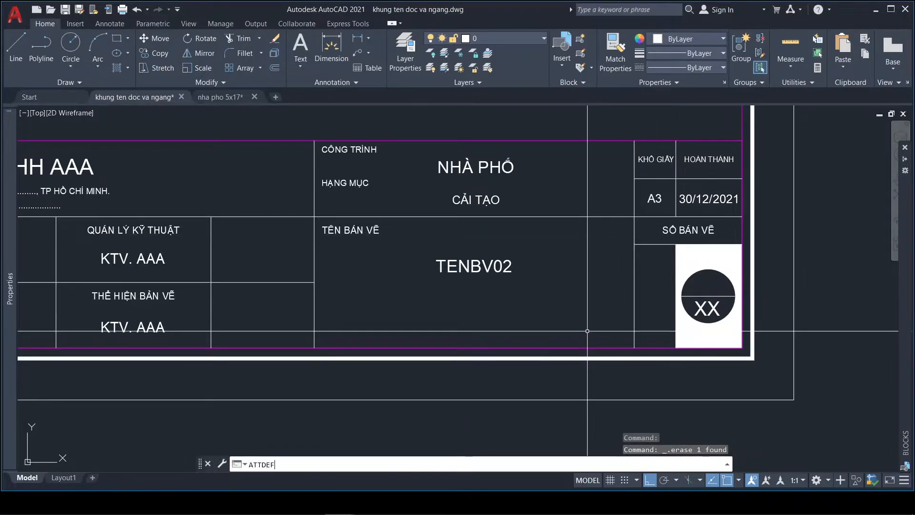
key(Return)
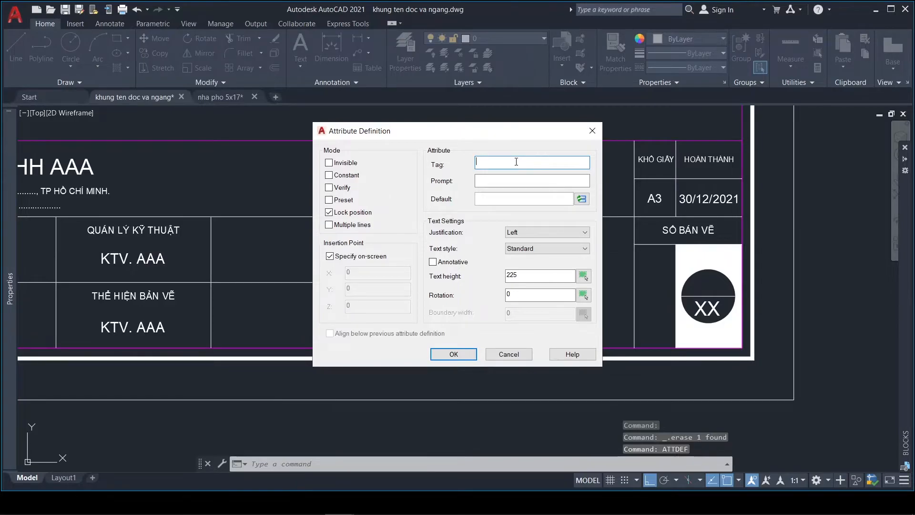
text(KT)
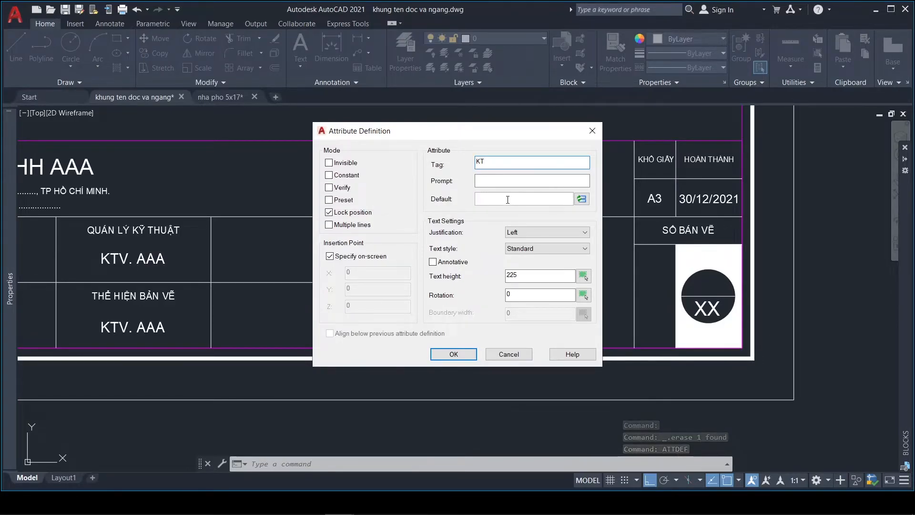
click(508, 200)
text(KT)
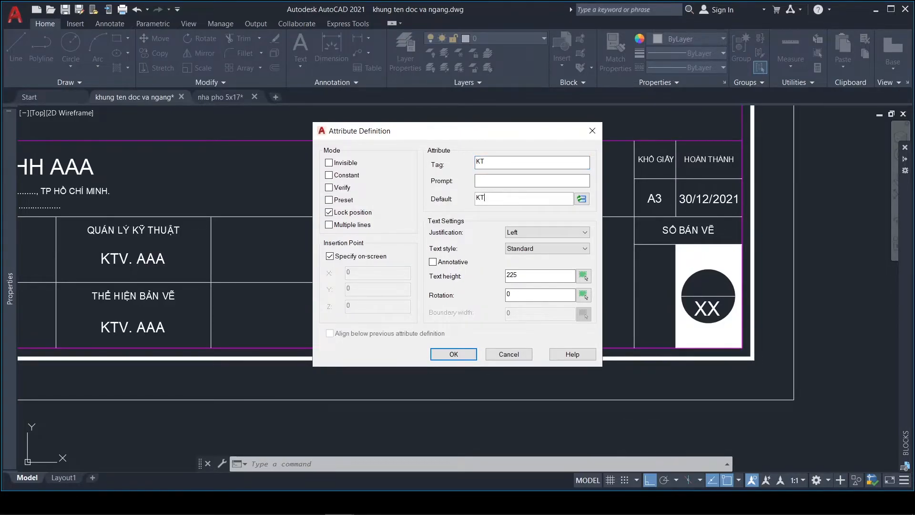
click(536, 234)
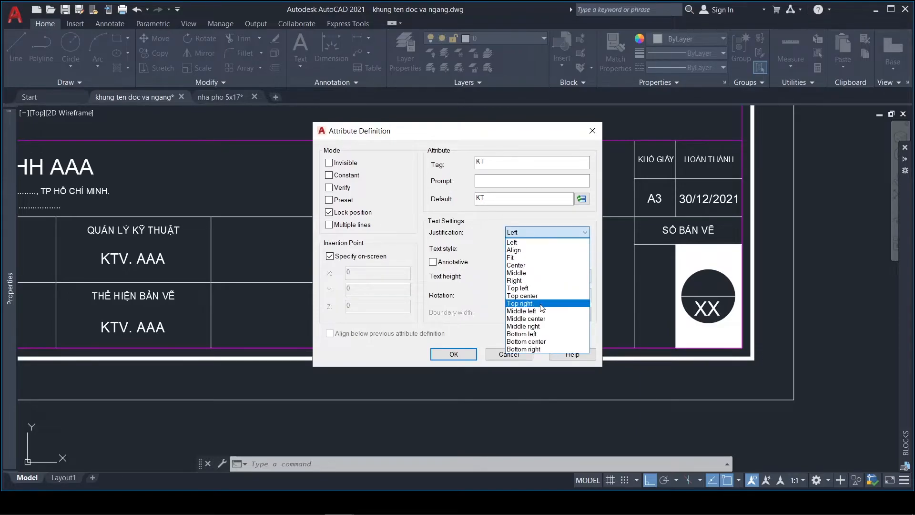
click(527, 319)
click(539, 276)
click(539, 294)
double_click(537, 275)
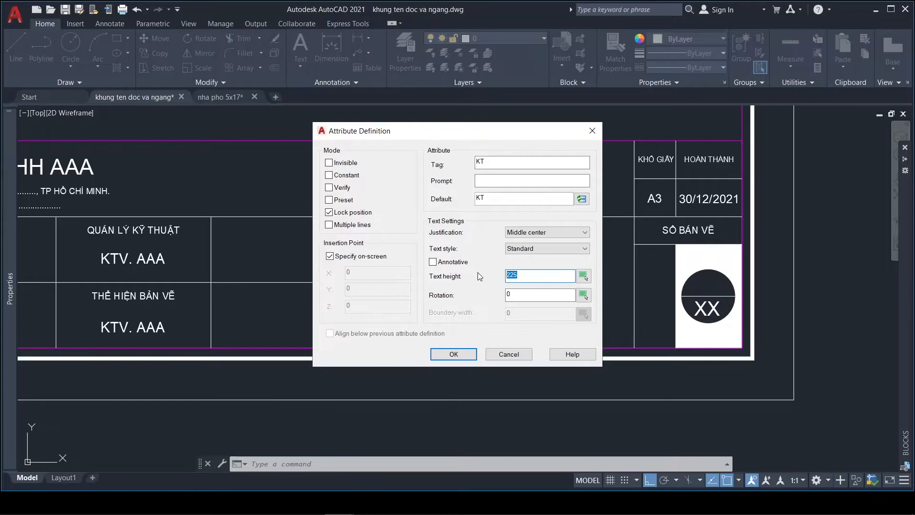
click(453, 354)
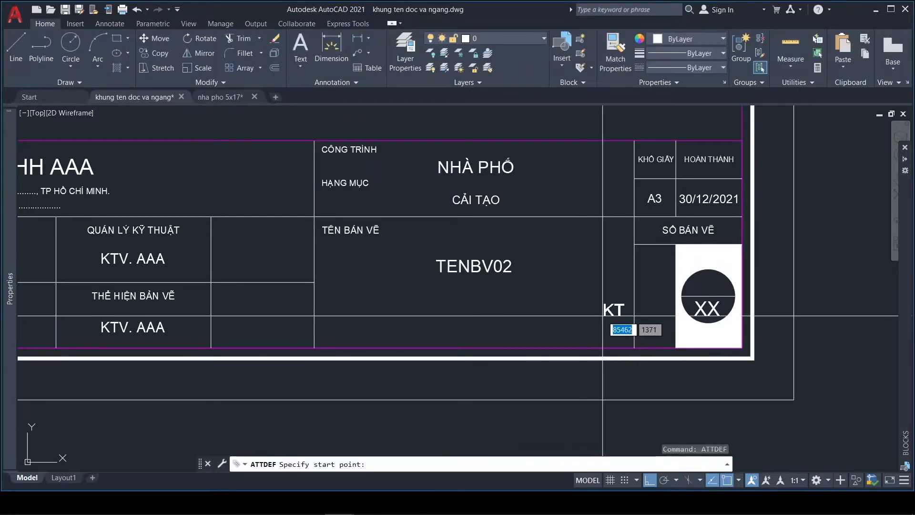
Step: Place the KT attribute midway between two opposite corners of the empty cell under SỐ BẢN VẼ
shift+right_click(607, 285)
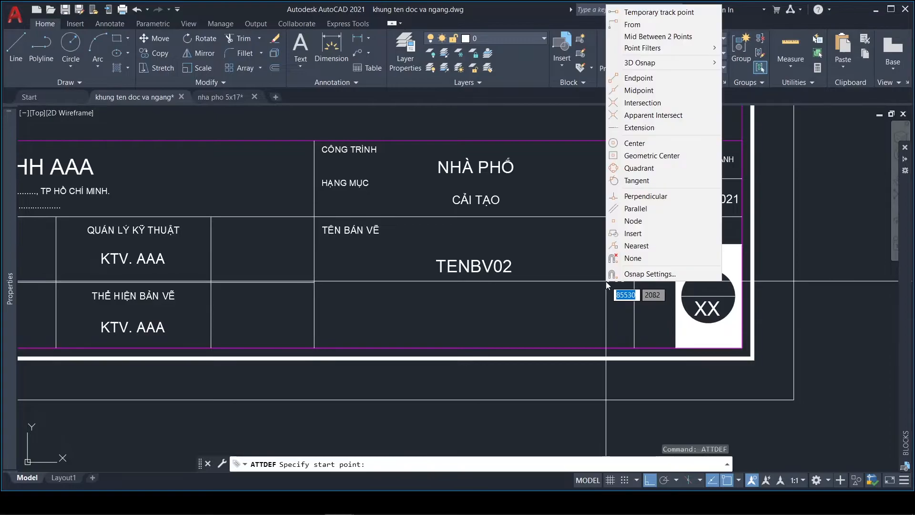
click(663, 37)
click(634, 244)
click(676, 338)
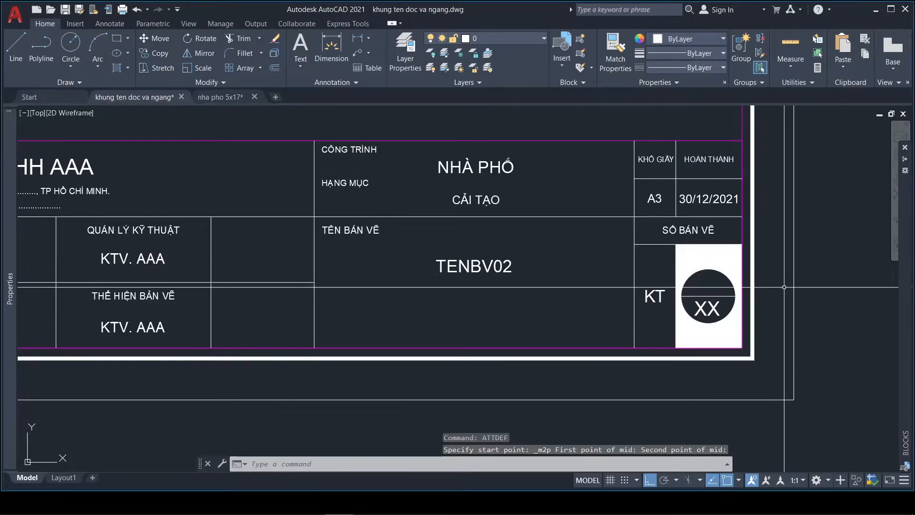
Step: Define an attribute with tag 1, default value 01, middle center justification and text height 225
scroll(786, 275, up, 4)
key(Return)
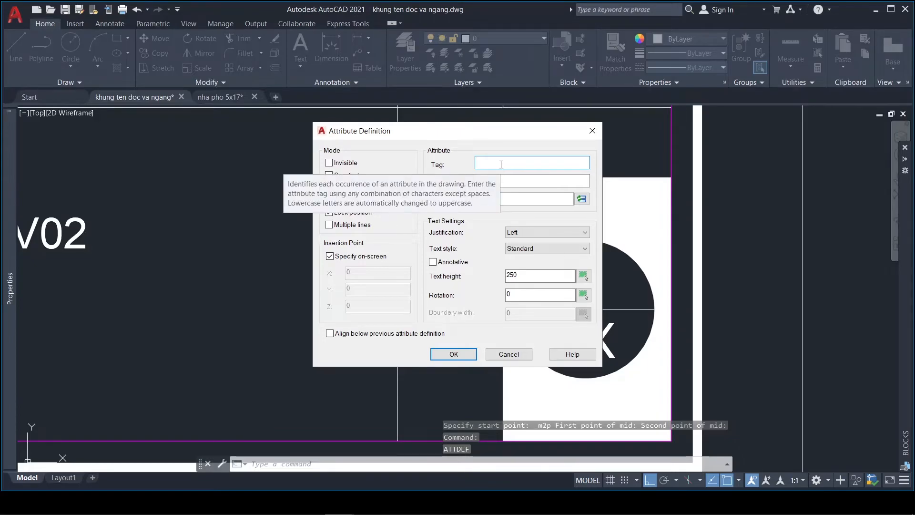
text(1)
click(498, 197)
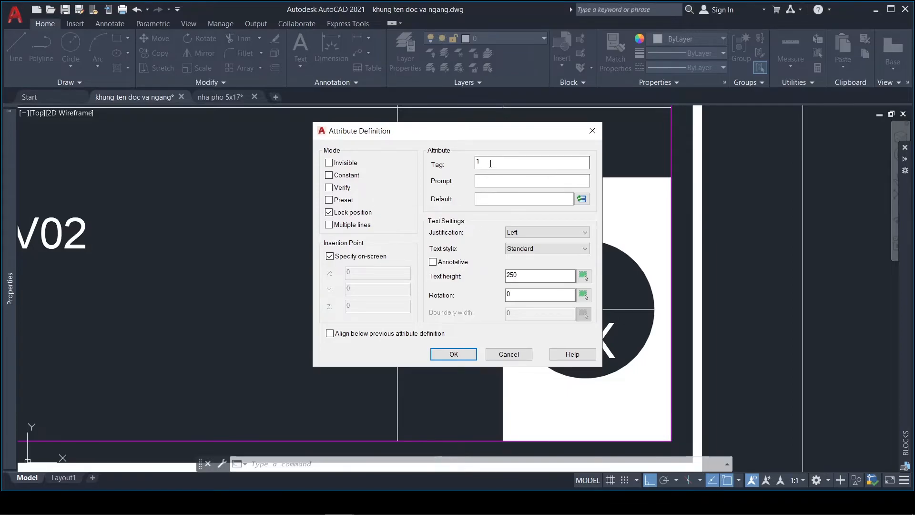
text(01)
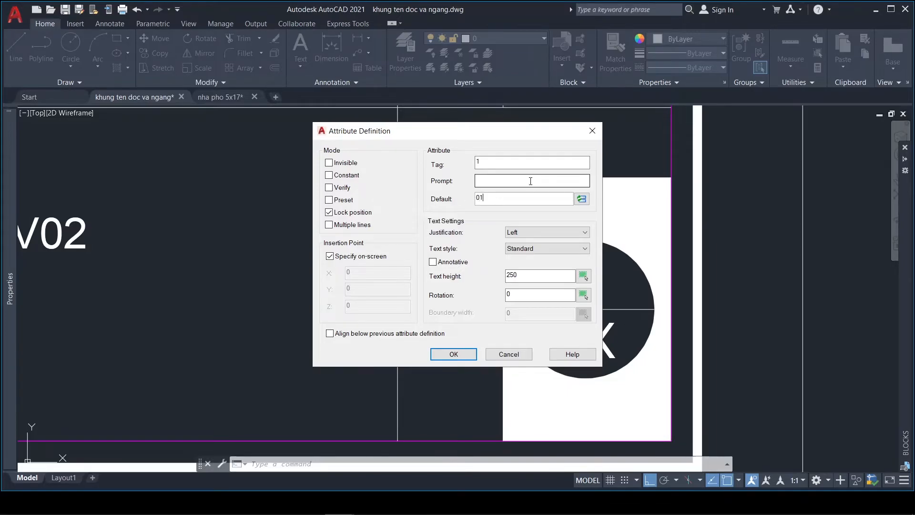
click(565, 236)
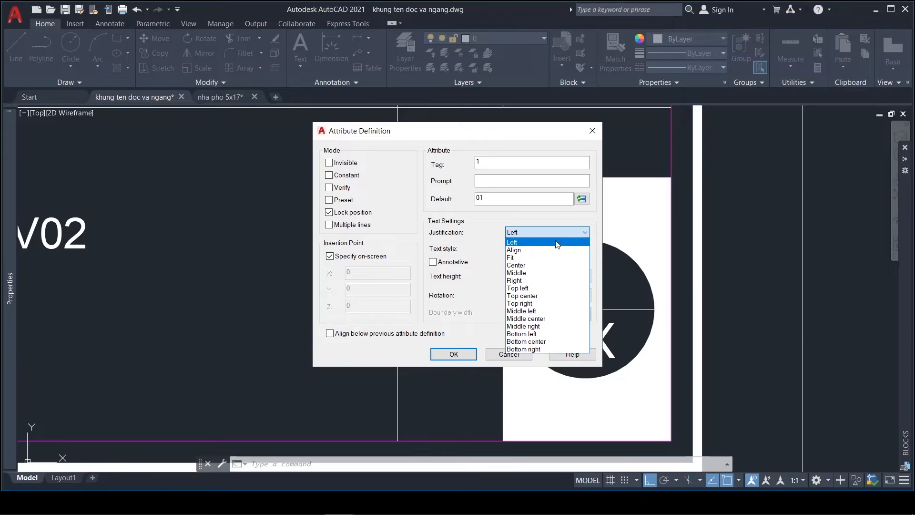
click(551, 322)
double_click(538, 275)
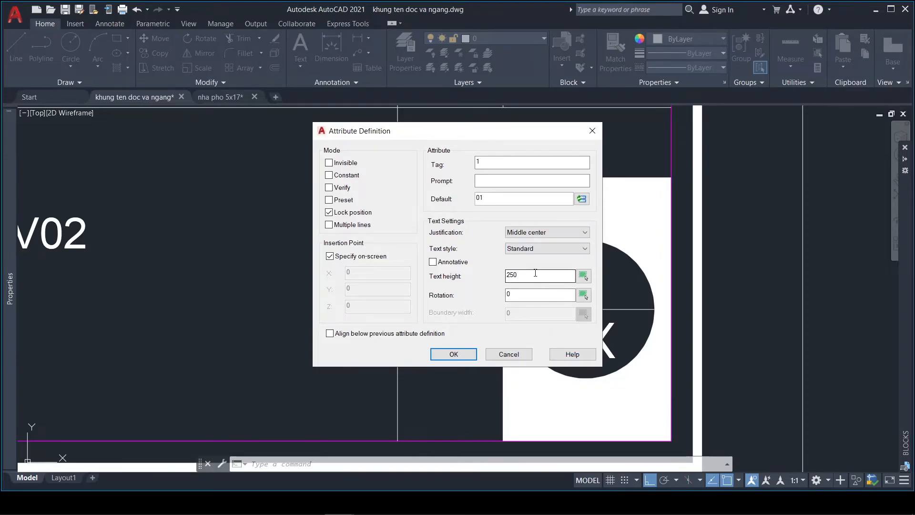
text(225)
click(461, 355)
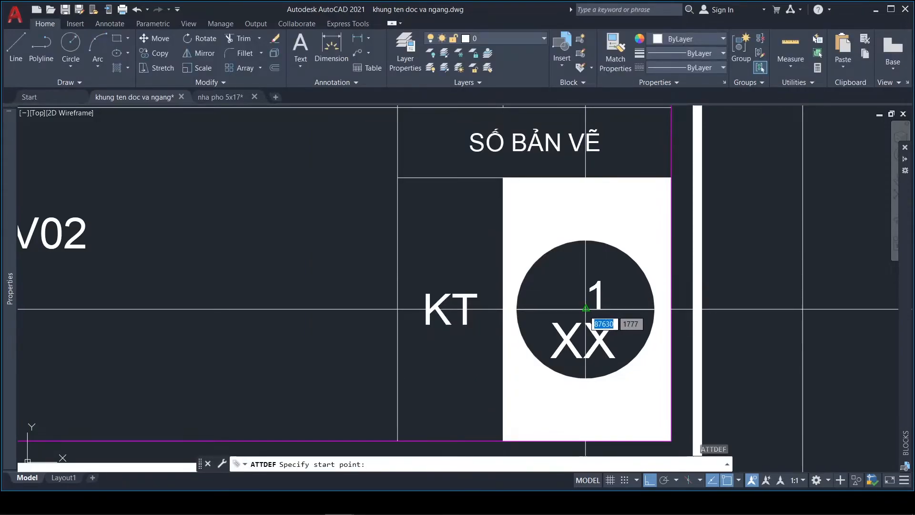
Step: Place the attribute tagged 1 midway between the circle's top quadrant and its center, above XX
shift+right_click(577, 285)
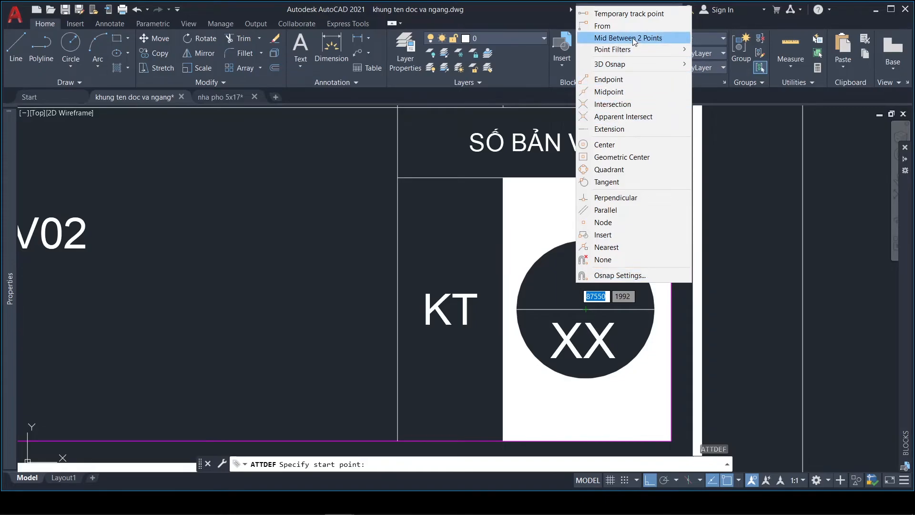
click(629, 38)
click(585, 239)
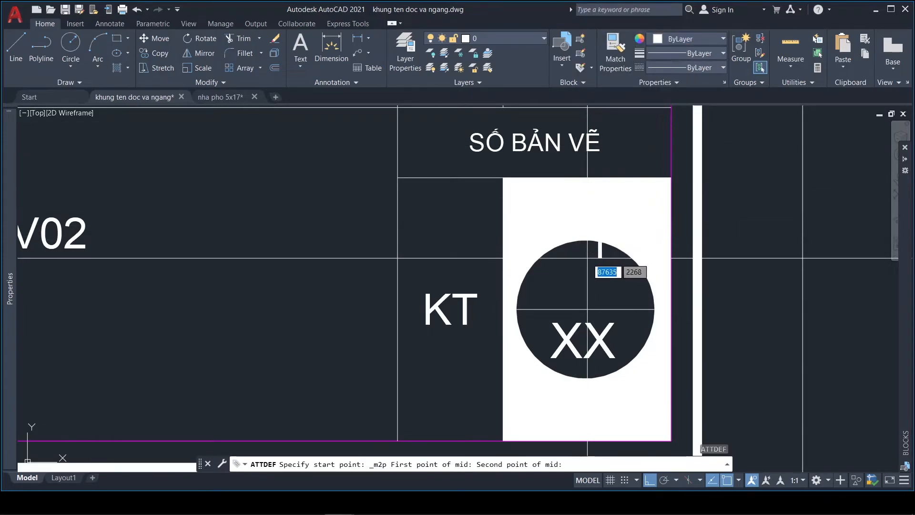
click(586, 309)
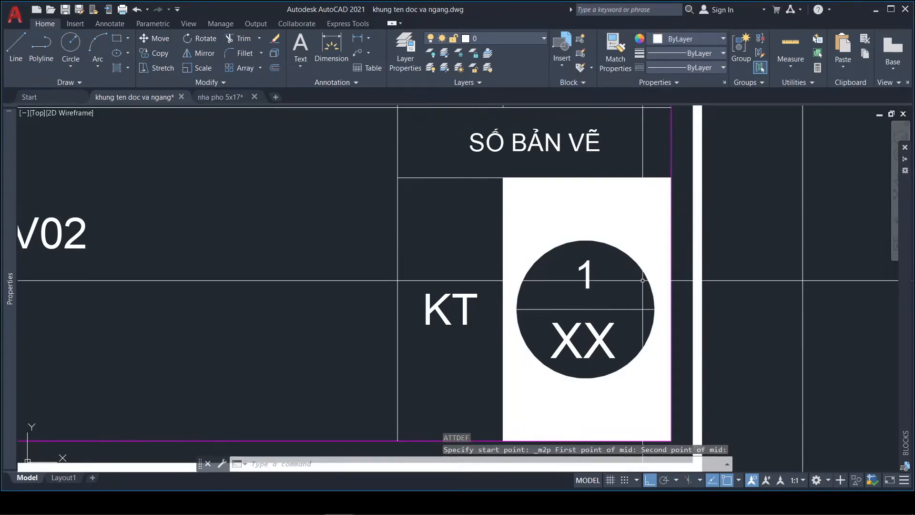
Step: Examine the horizontal frame's completed drawing number cells and both title frames as a whole
scroll(588, 277, down, 2)
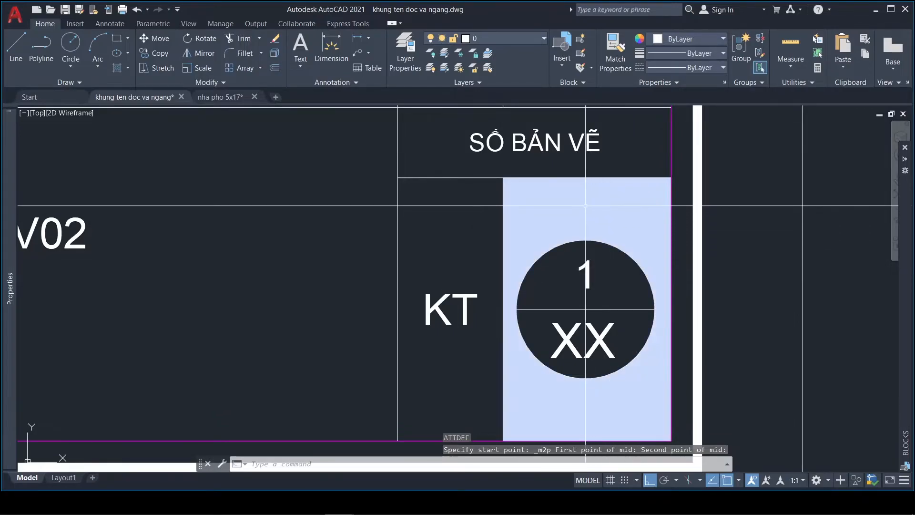
scroll(604, 248, down, 2)
scroll(604, 248, up, 2)
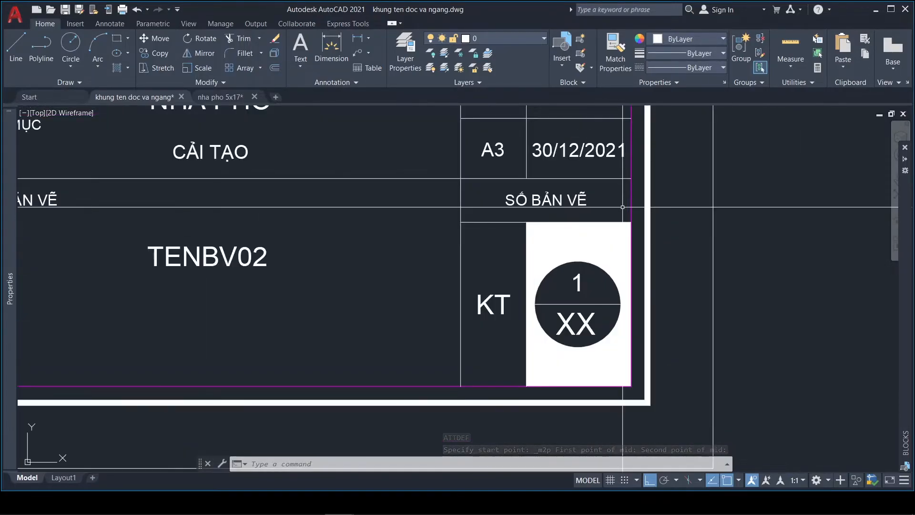
scroll(648, 217, down, 7)
scroll(683, 189, up, 5)
scroll(682, 189, down, 3)
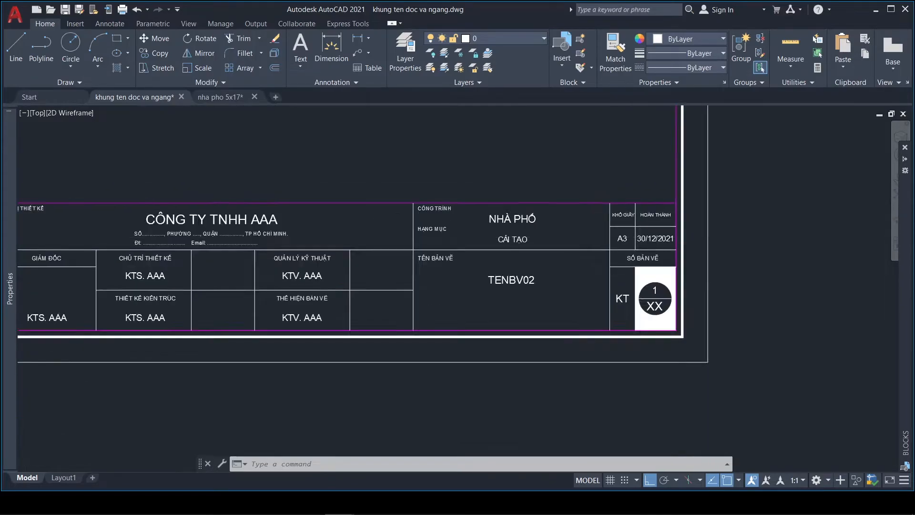
scroll(682, 190, up, 3)
scroll(705, 276, down, 4)
scroll(705, 276, down, 7)
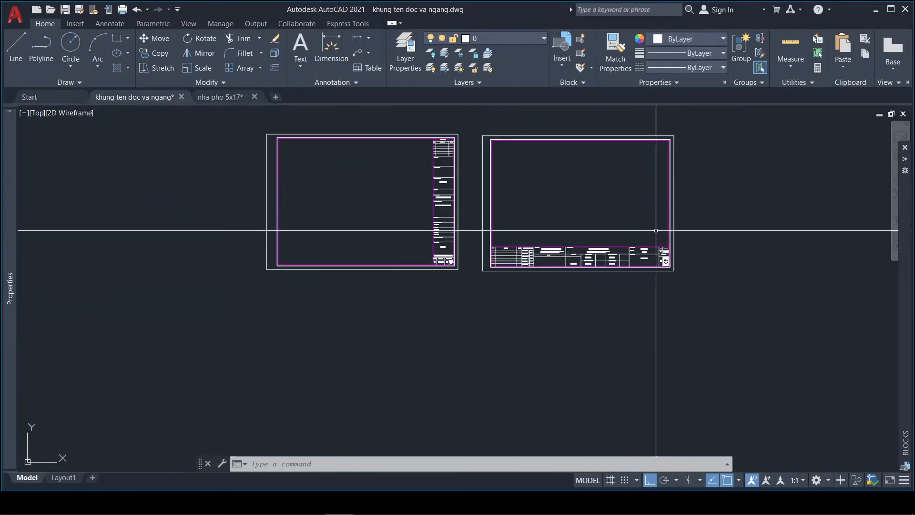
scroll(603, 206, up, 2)
scroll(602, 206, up, 4)
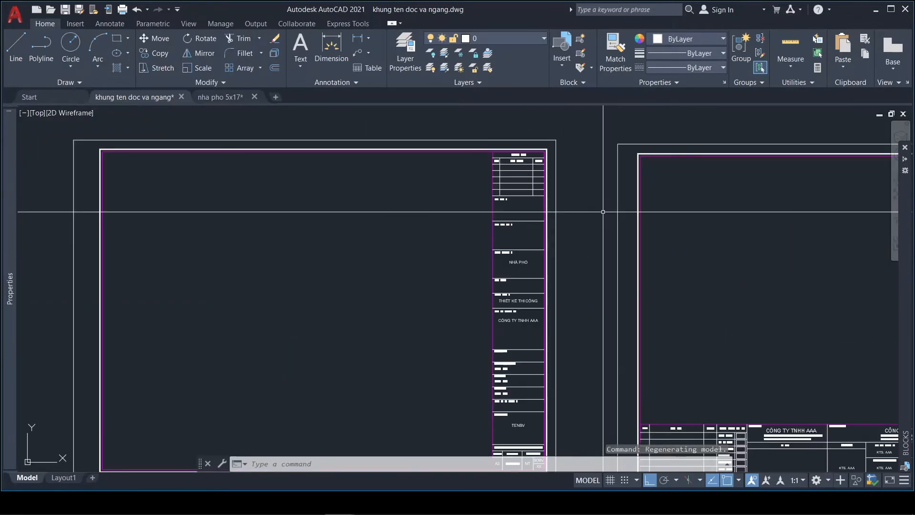
scroll(561, 210, down, 2)
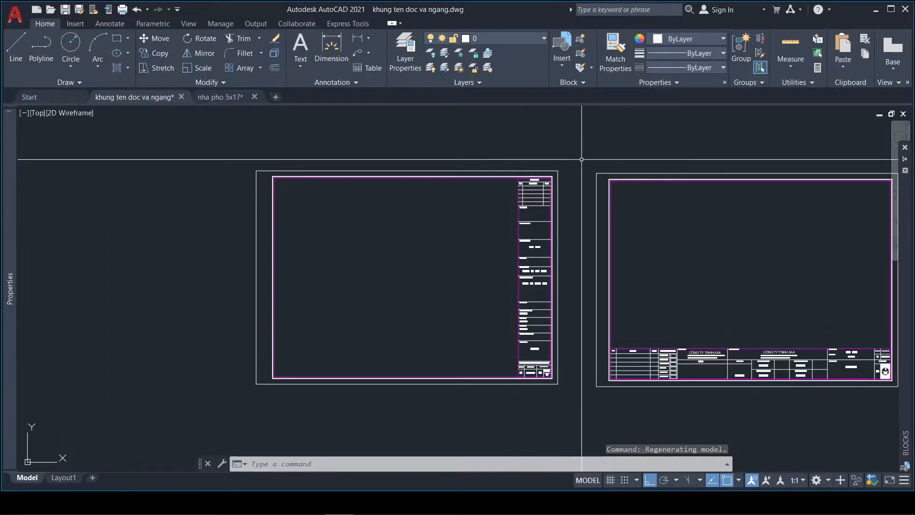
Step: Start a block definition named KHUNG TEN DUNG with its base point at the vertical title frame's lower-left outer corner
text(B)
key(Return)
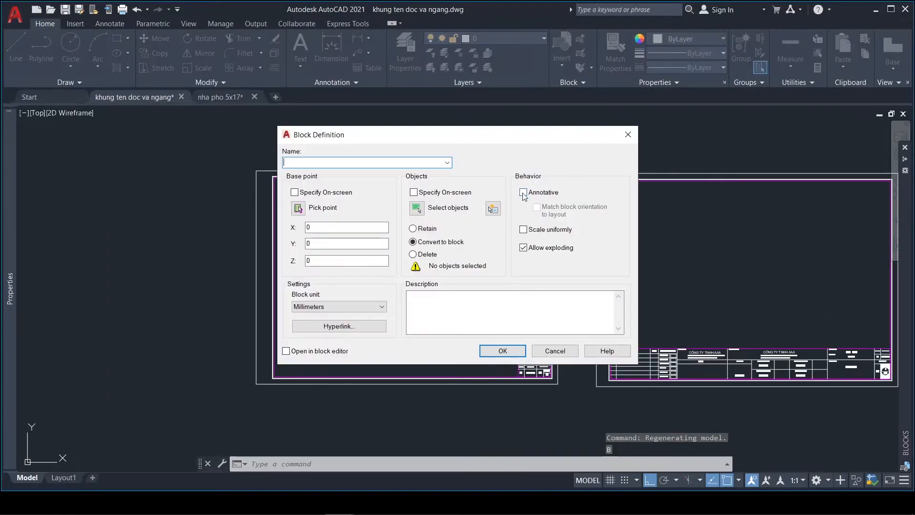
text(KHUNG TEN DUNG)
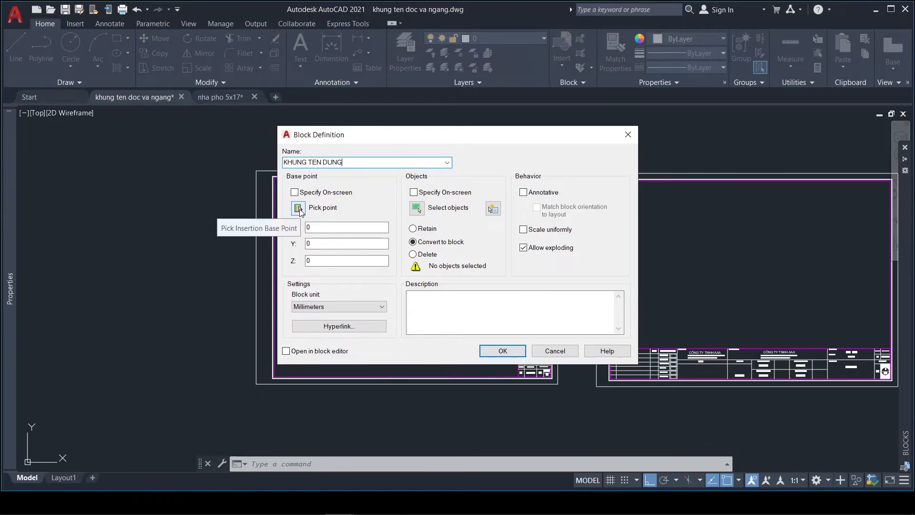
click(315, 208)
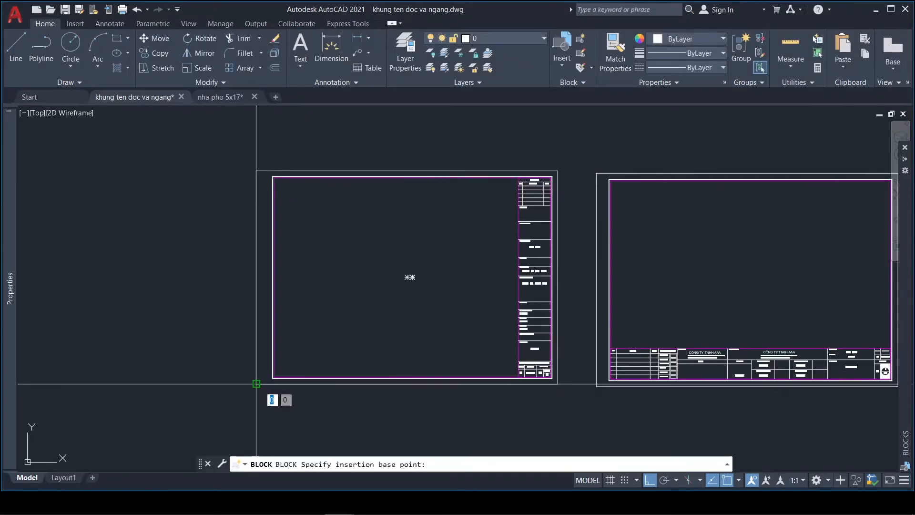
click(256, 383)
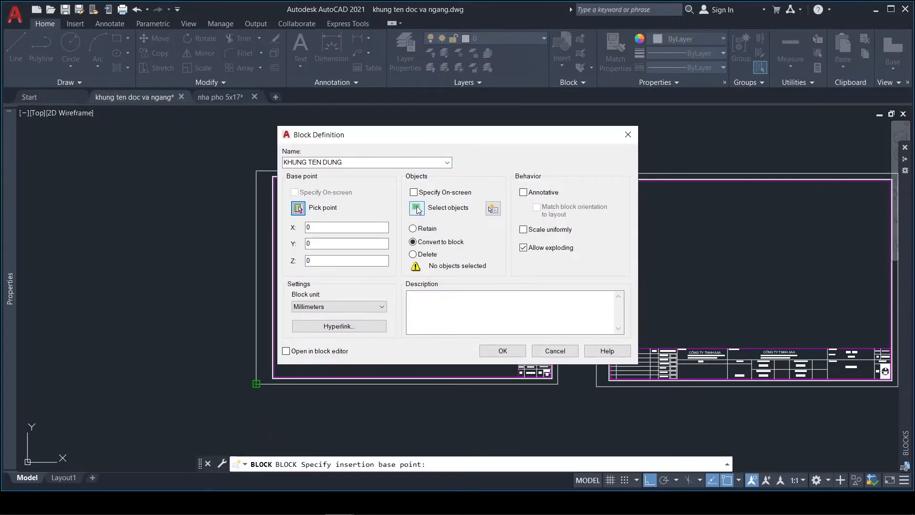
Step: Select the entire vertical title frame as the block's objects, create the block and accept its default attribute values
click(417, 208)
click(563, 388)
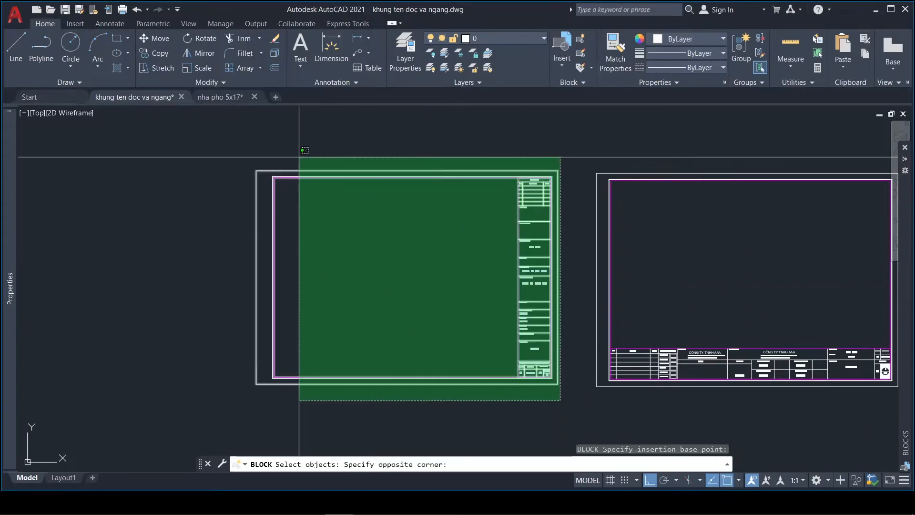
click(238, 135)
key(Return)
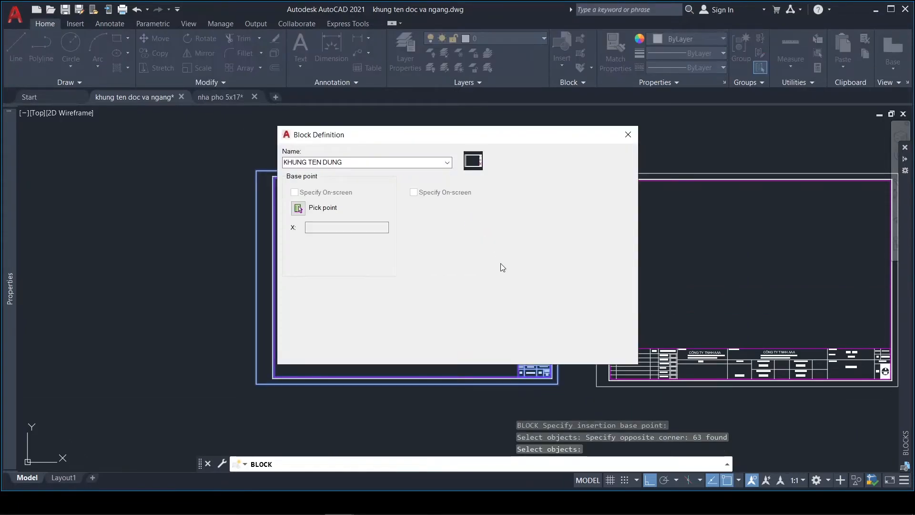
click(494, 350)
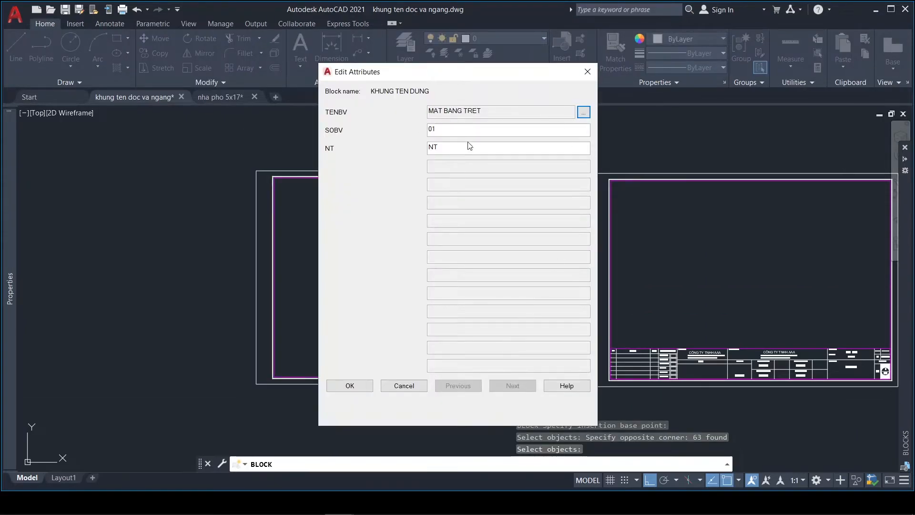
click(350, 386)
Step: Start a block definition named KHUNG TEN NGANG with its base point at the horizontal title frame's lower-left outer corner
scroll(239, 242, down, 4)
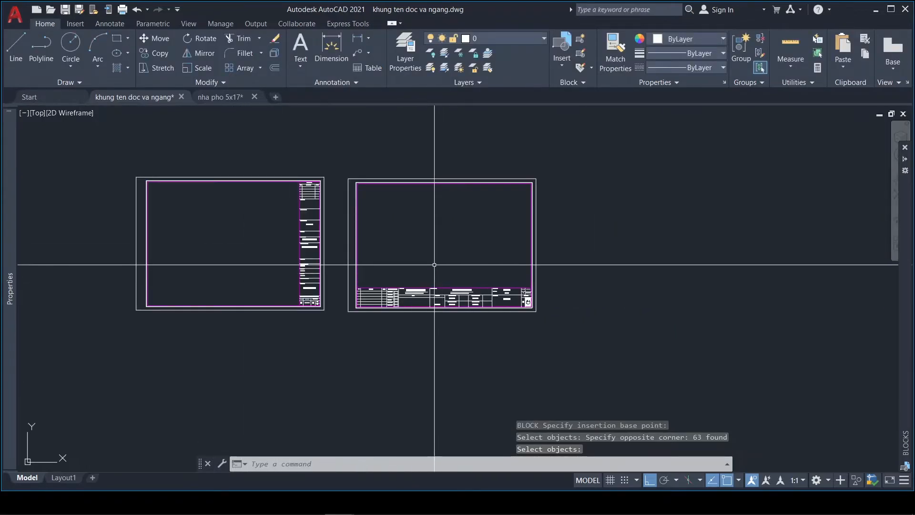
scroll(432, 276, up, 2)
text(B)
key(Return)
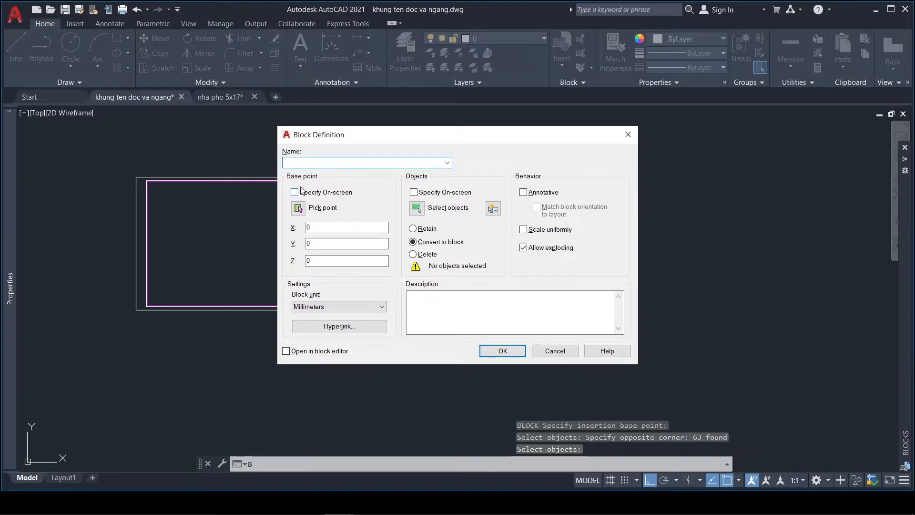
text(KHUNG TEN NGANG)
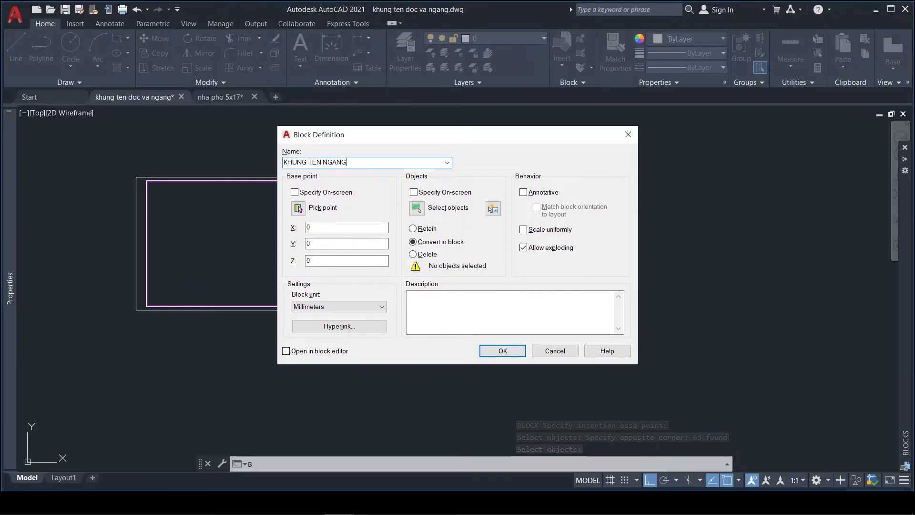
click(298, 207)
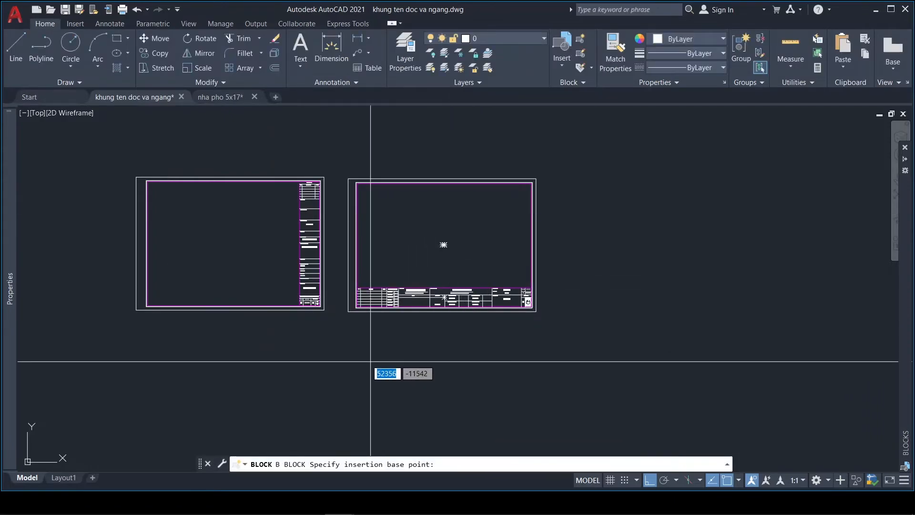
click(349, 312)
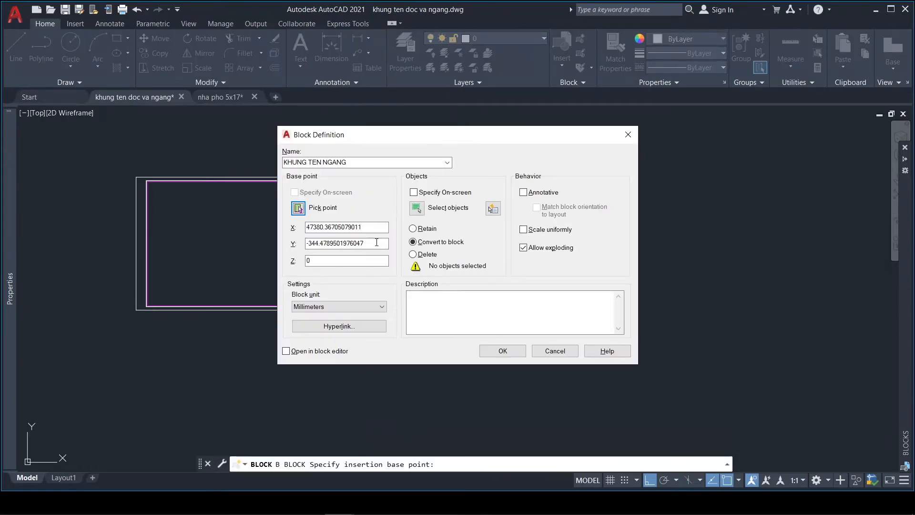
Step: Select the entire horizontal title frame as the block's objects, create the block and accept its default attribute values
click(416, 209)
click(588, 372)
click(342, 163)
key(Return)
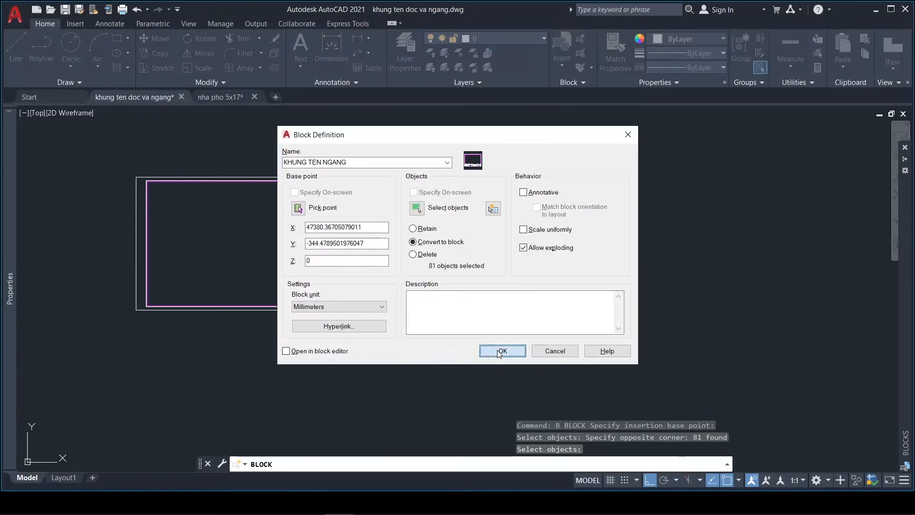
click(500, 350)
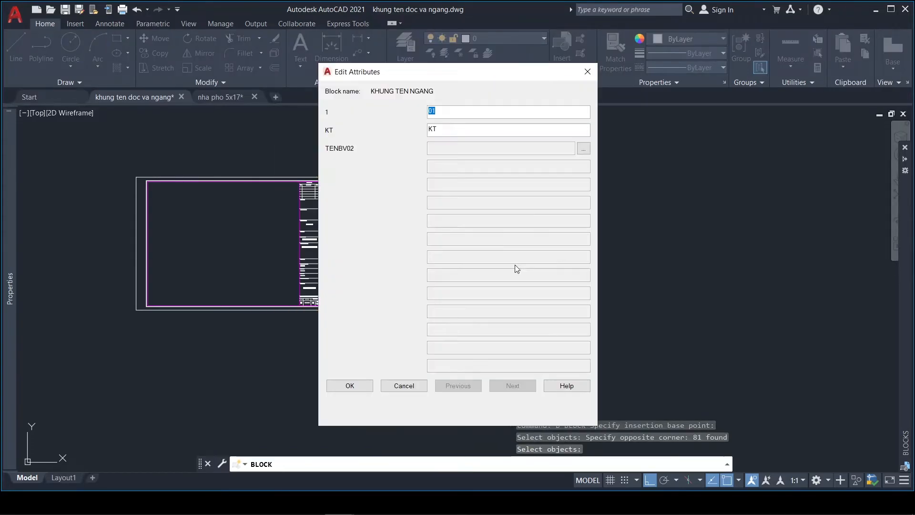
click(354, 387)
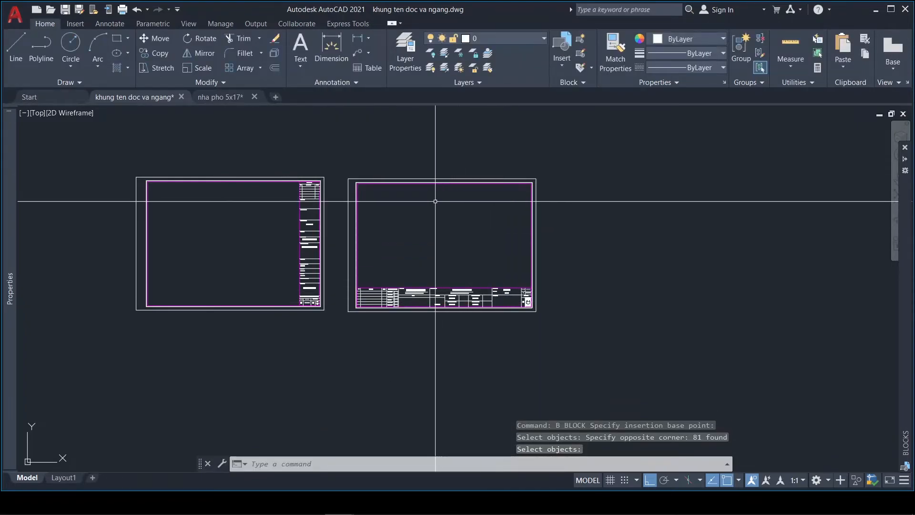
Step: Select the vertical and horizontal title frames in turn to check that each behaves as a single block
scroll(292, 195, up, 2)
click(269, 177)
click(264, 166)
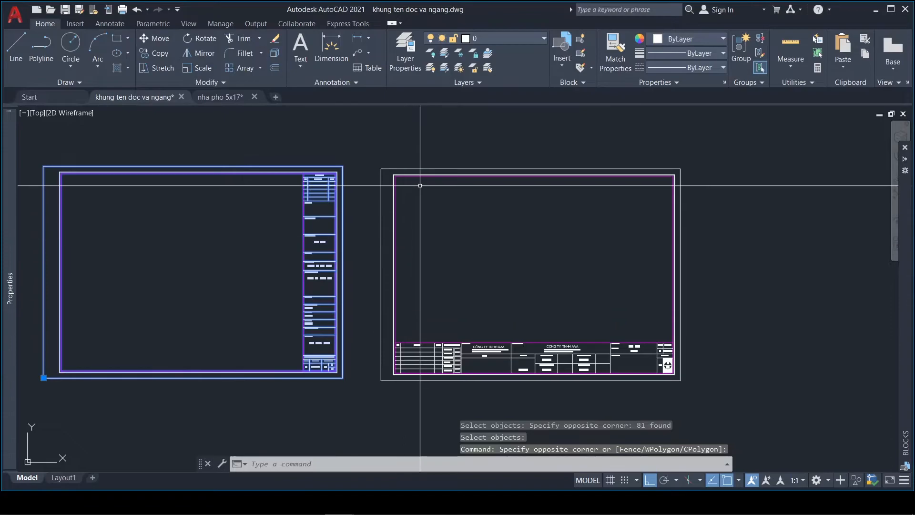
scroll(423, 186, up, 2)
key(Escape)
click(391, 135)
click(354, 228)
key(Escape)
scroll(549, 162, down, 4)
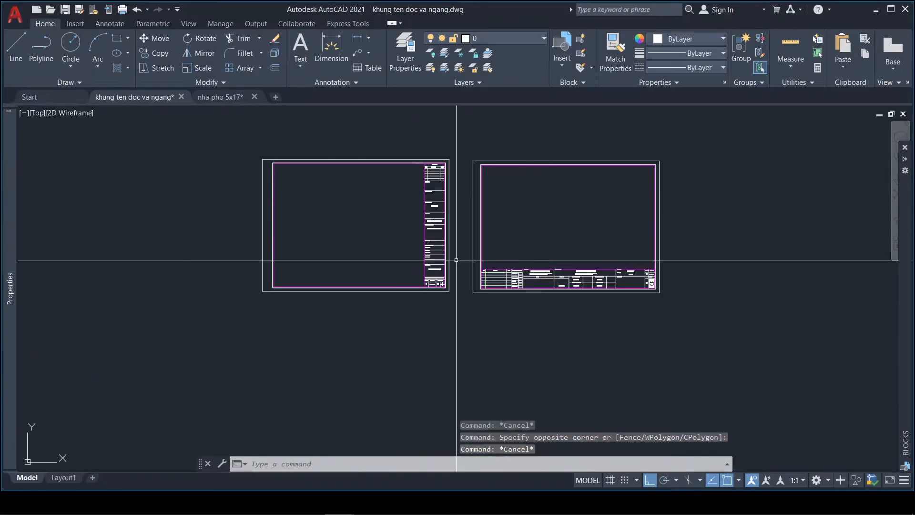
Step: Replace the TENBV drawing name in the vertical title frame block with MẶT BẰNG TRỆT
scroll(453, 262, up, 10)
scroll(492, 283, down, 7)
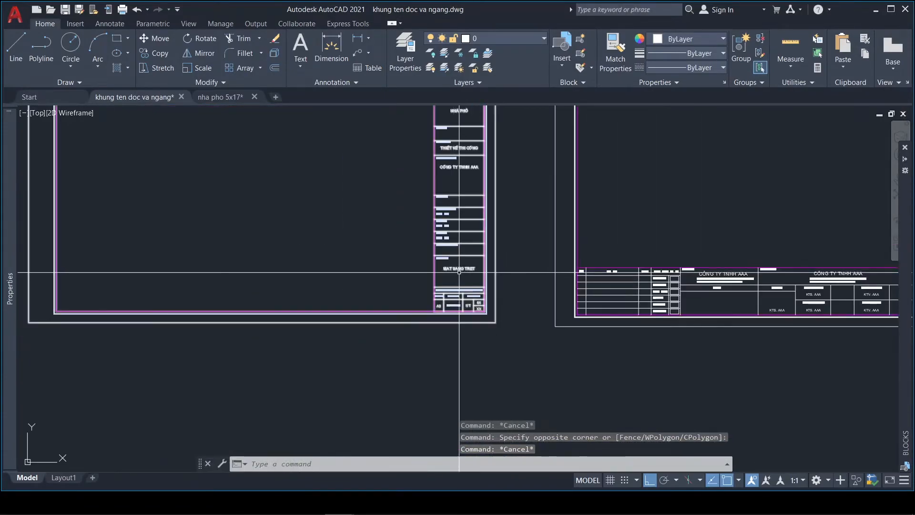
scroll(470, 182, down, 5)
scroll(458, 319, up, 10)
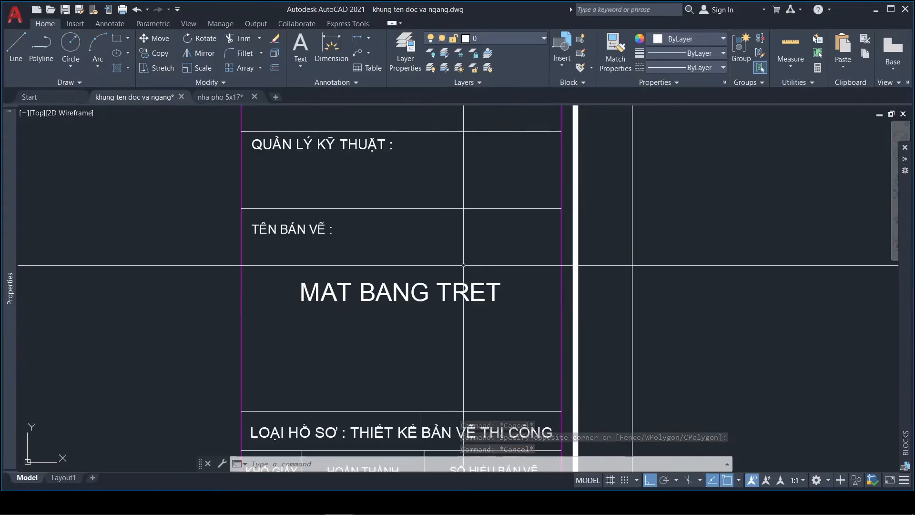
scroll(408, 257, down, 2)
double_click(390, 278)
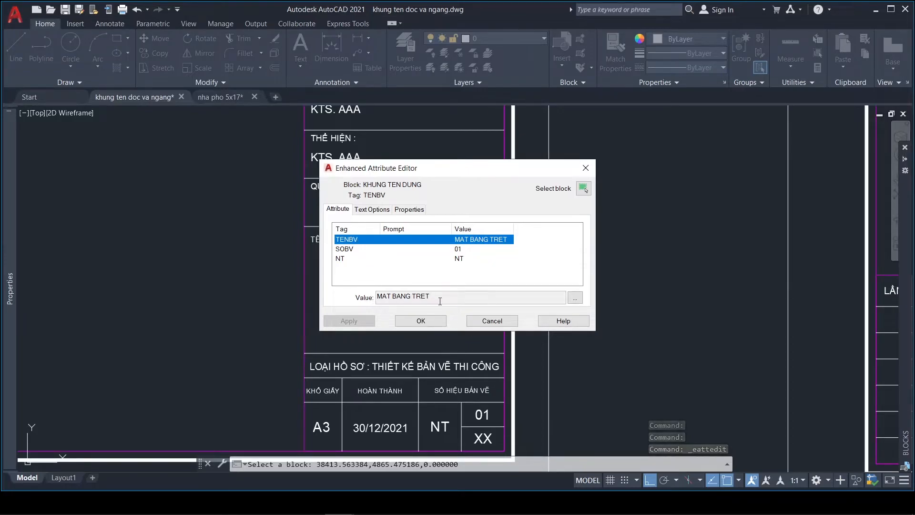
click(575, 299)
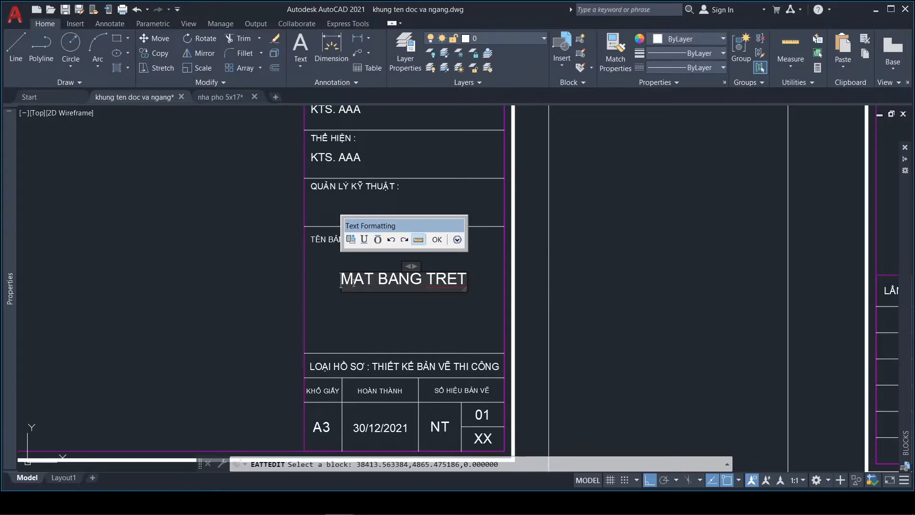
drag(348, 279, 471, 285)
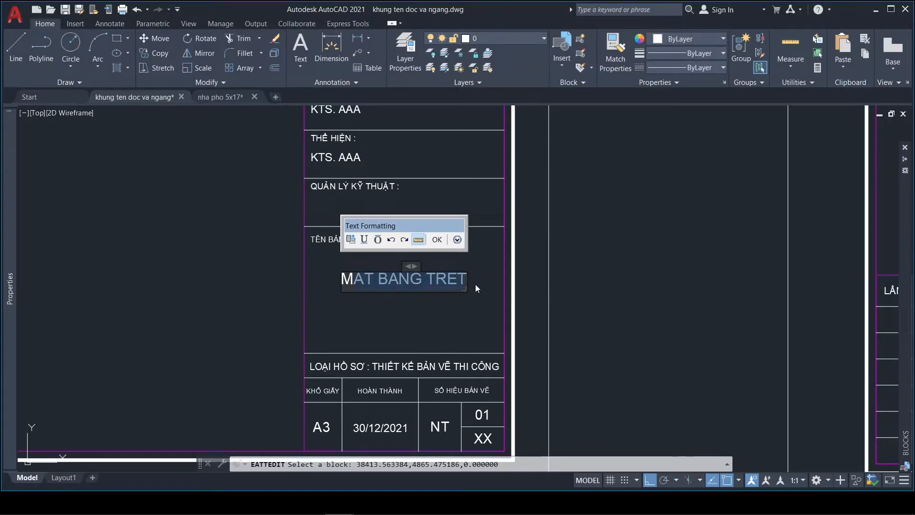
text(Ặ)
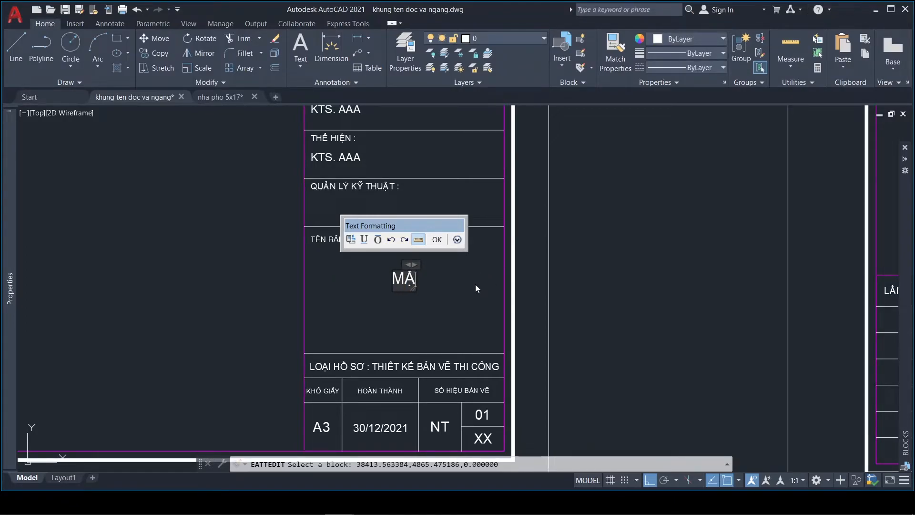
text(T BẰNG T)
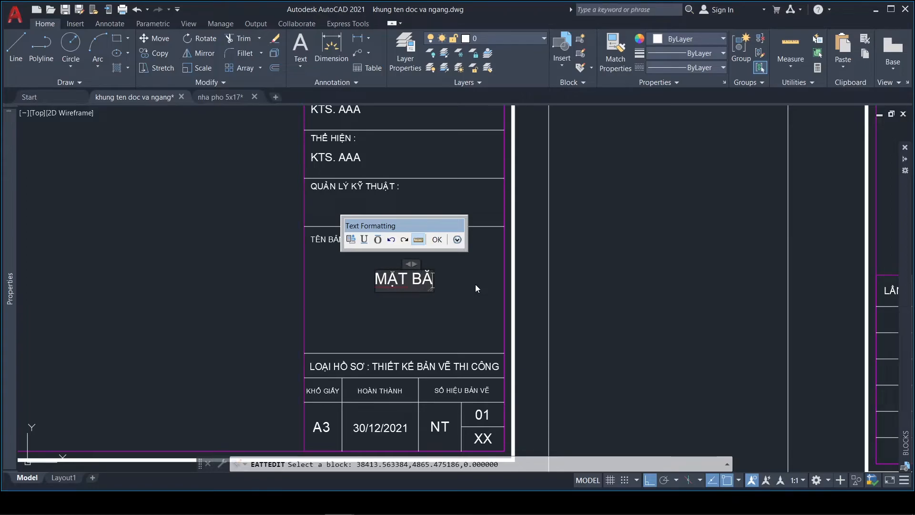
text(RỆT)
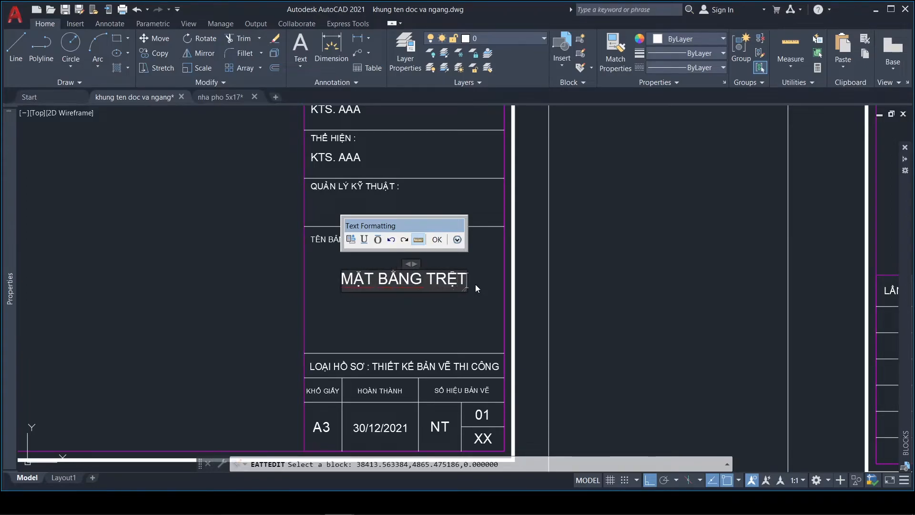
Step: Add a second line reading MẶT BẰNG LẦU to the vertical frame's drawing name attribute
key(Return)
text(M)
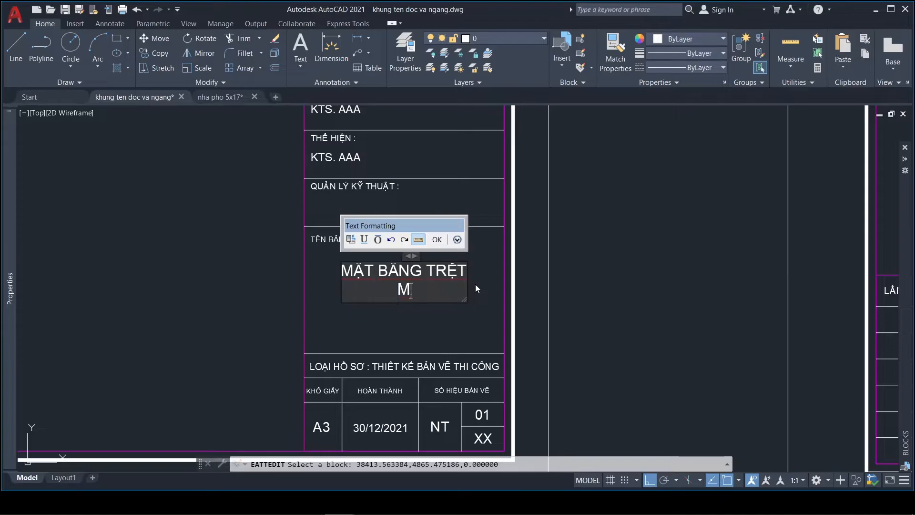
text(ẶT BẰNG LA)
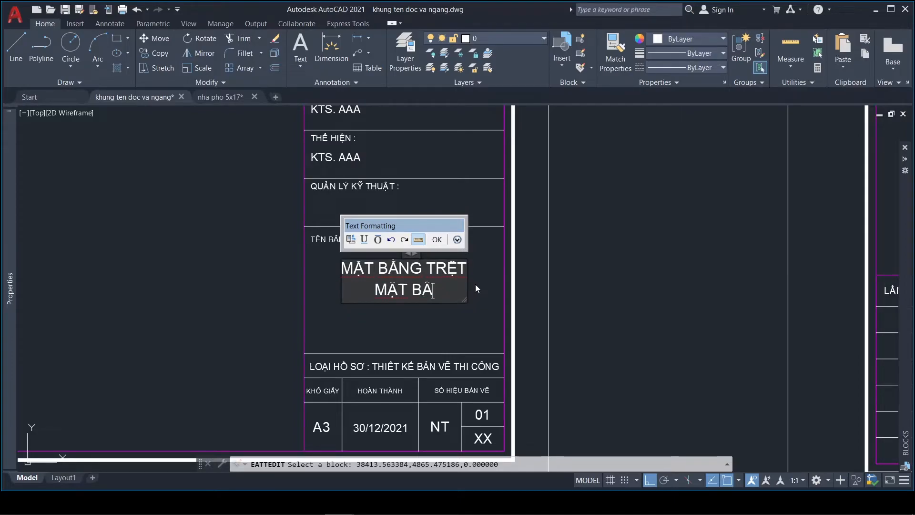
text(U)
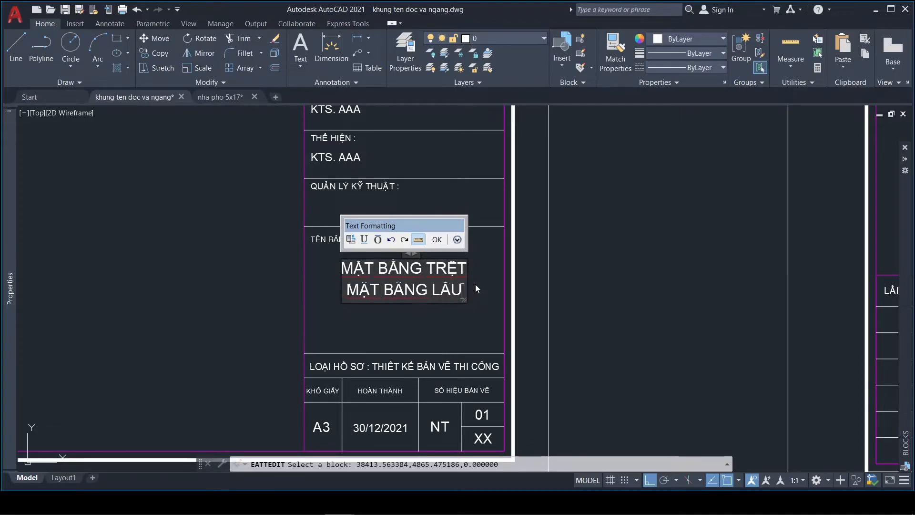
click(437, 239)
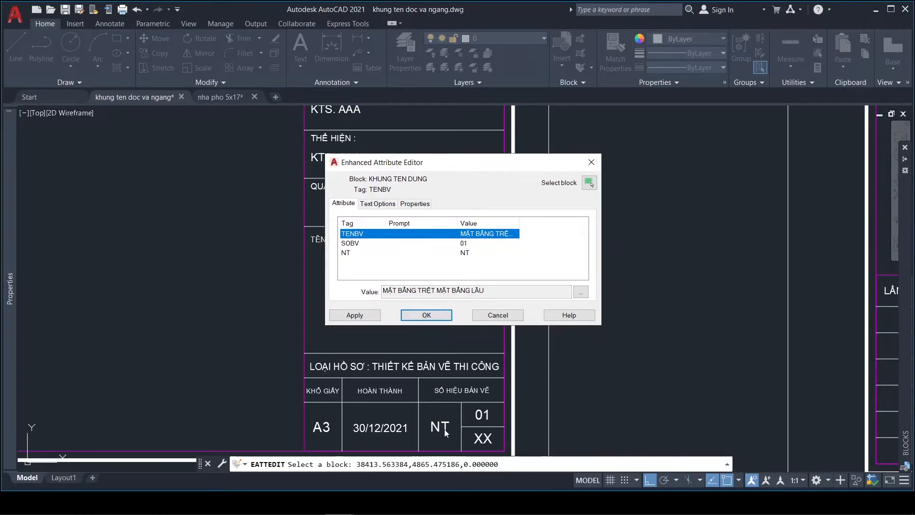
Step: Set the vertical frame's NT attribute to KT and its SOBV attribute to 02, and apply the changes
click(351, 254)
key(Tab)
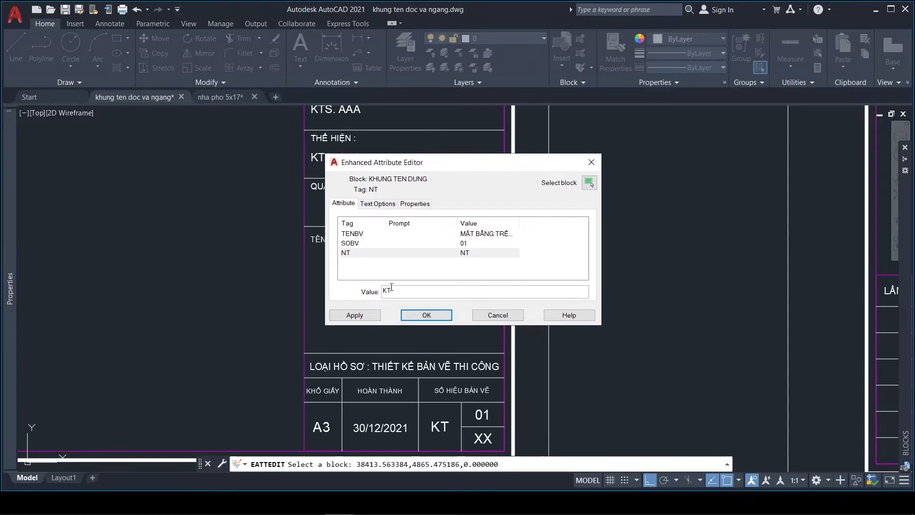
click(351, 244)
key(Tab)
text(02)
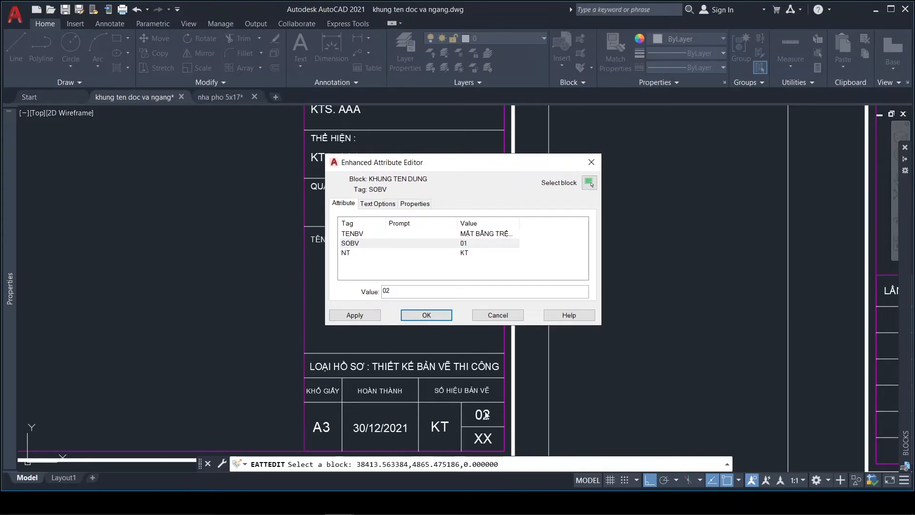
click(354, 315)
click(426, 315)
scroll(420, 277, down, 3)
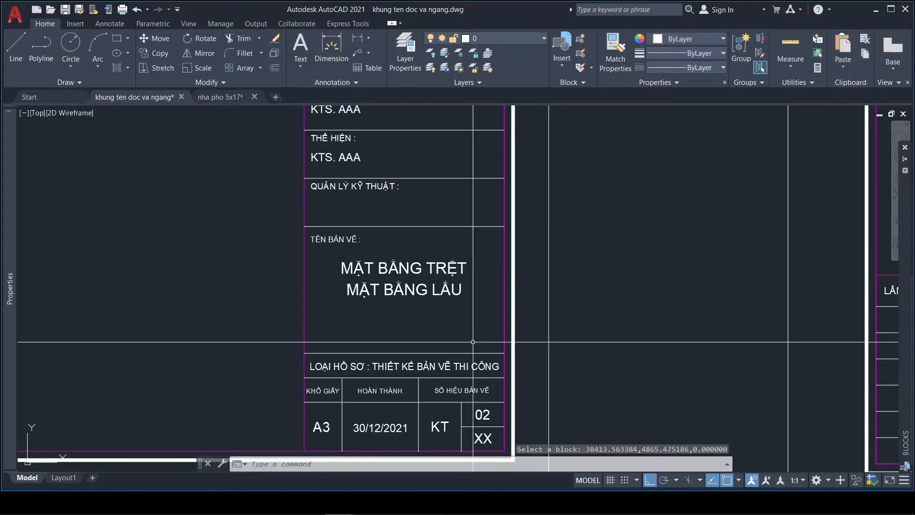
Step: Set the text height of the attribute tagged 1 in the horizontal title frame block to 250
scroll(451, 328, up, 4)
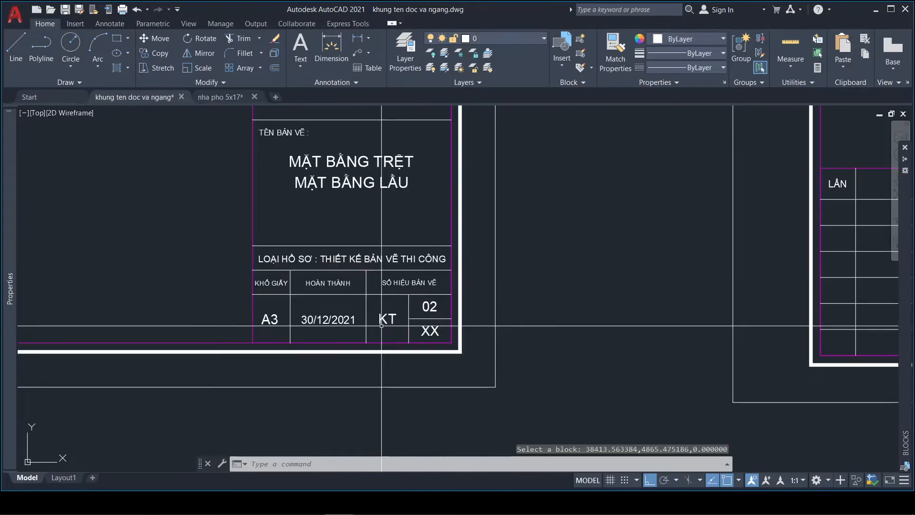
scroll(380, 327, down, 4)
scroll(380, 327, up, 5)
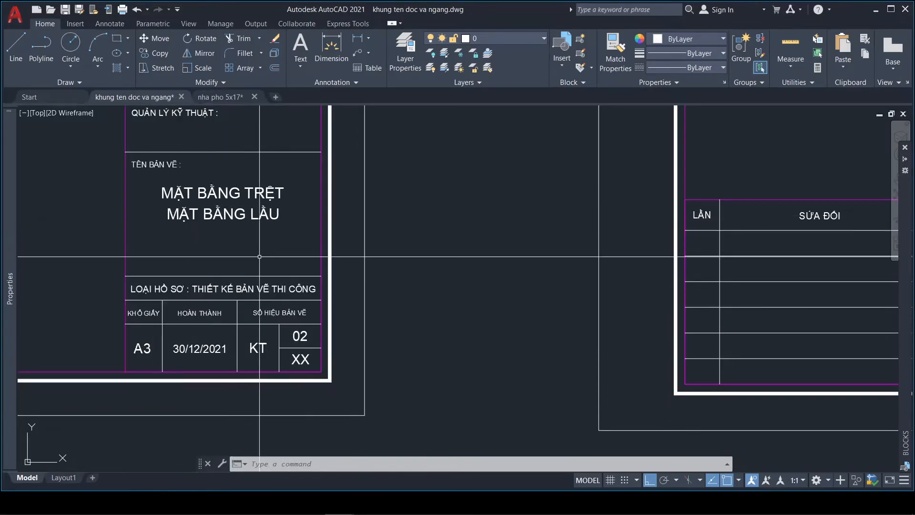
scroll(338, 325, down, 5)
scroll(754, 320, up, 4)
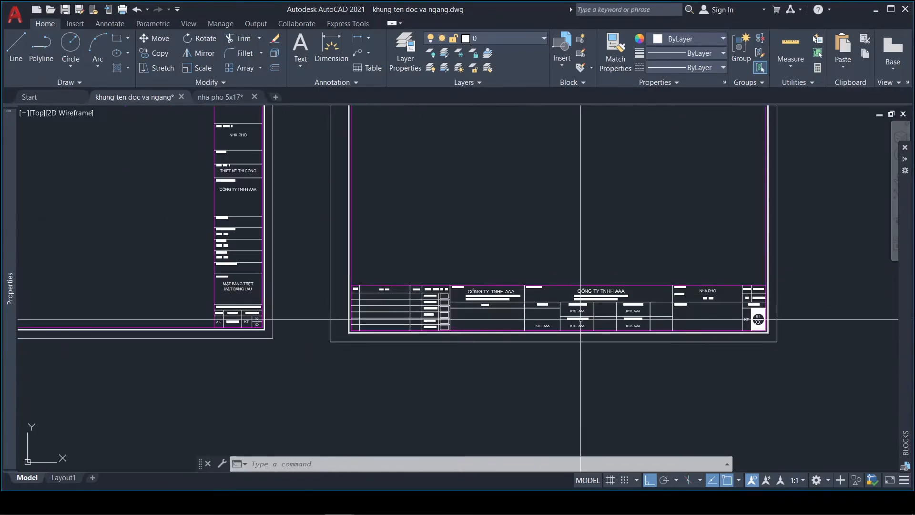
double_click(755, 310)
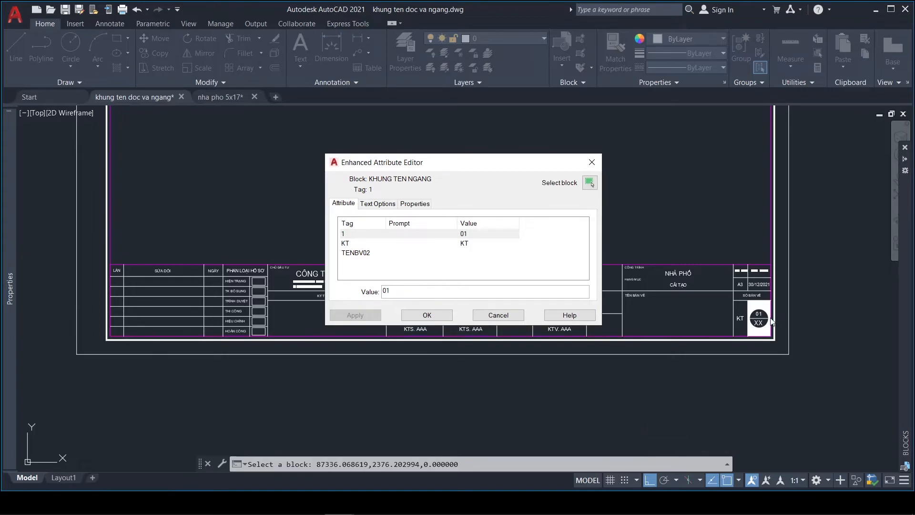
click(378, 205)
double_click(419, 255)
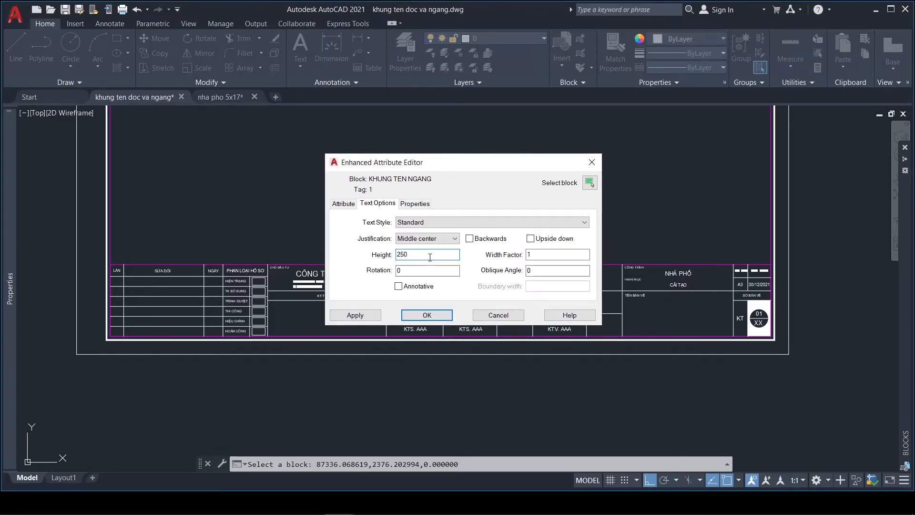
click(344, 203)
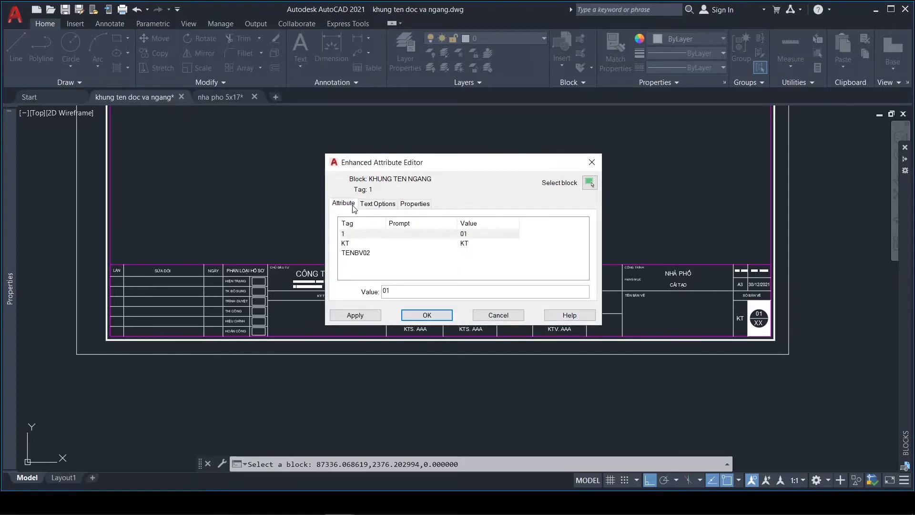
Step: Fill the horizontal frame's TENBV02 attribute with two lines, MẶT BẰNG TRỆT and MẶT BẰNG LẦU 1
click(354, 253)
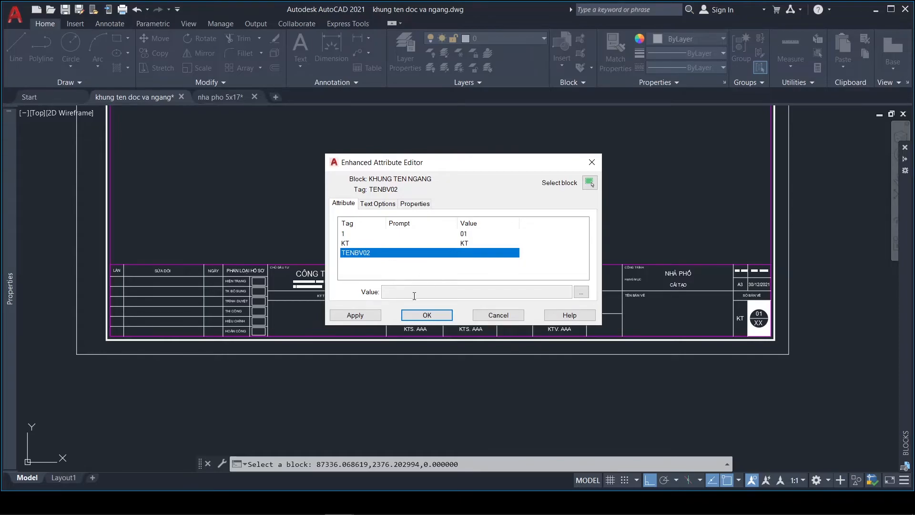
click(582, 293)
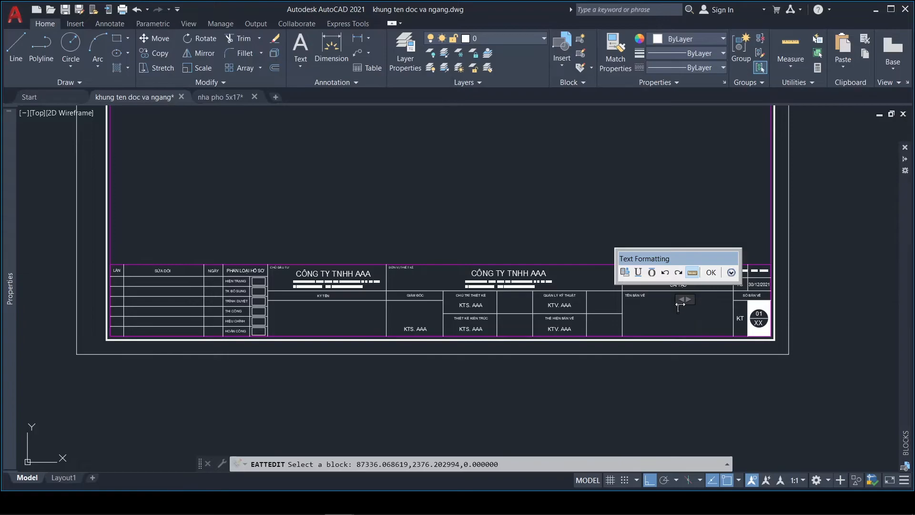
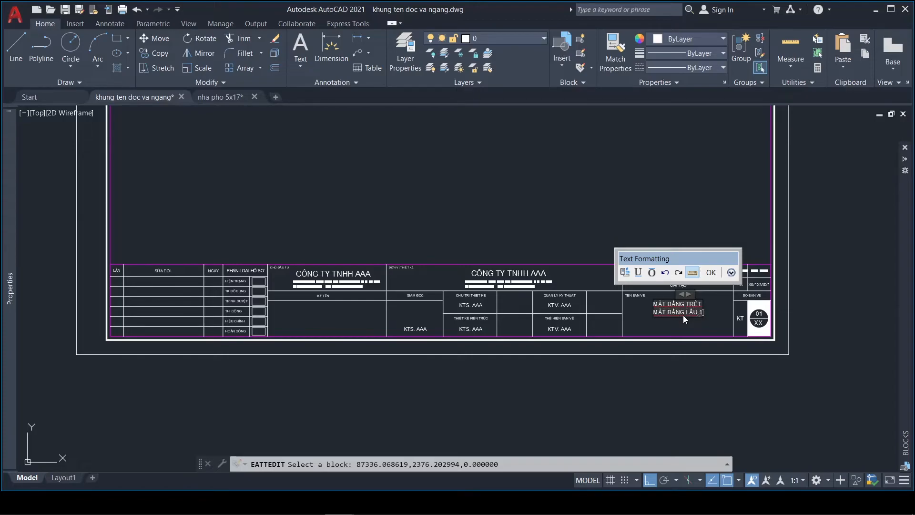
click(711, 273)
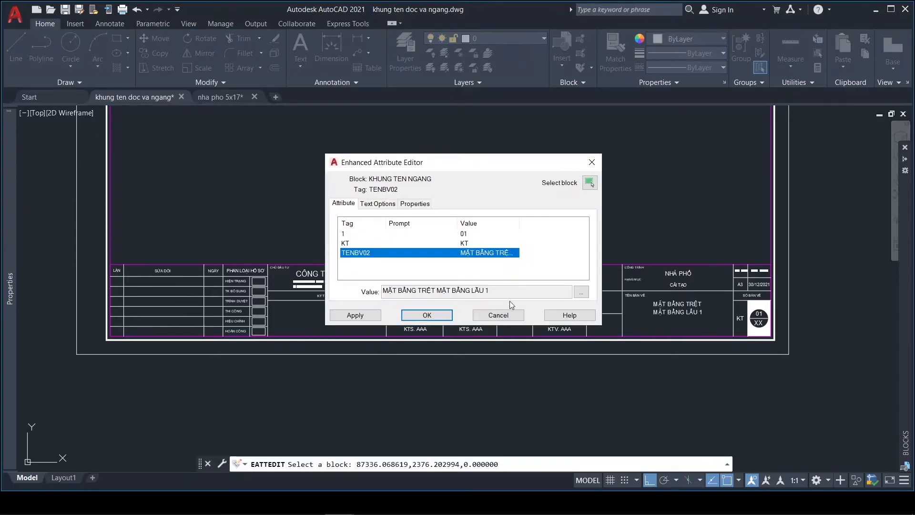
Step: Set the horizontal frame's KT attribute to NT, apply the change and finish editing the attributes
click(352, 244)
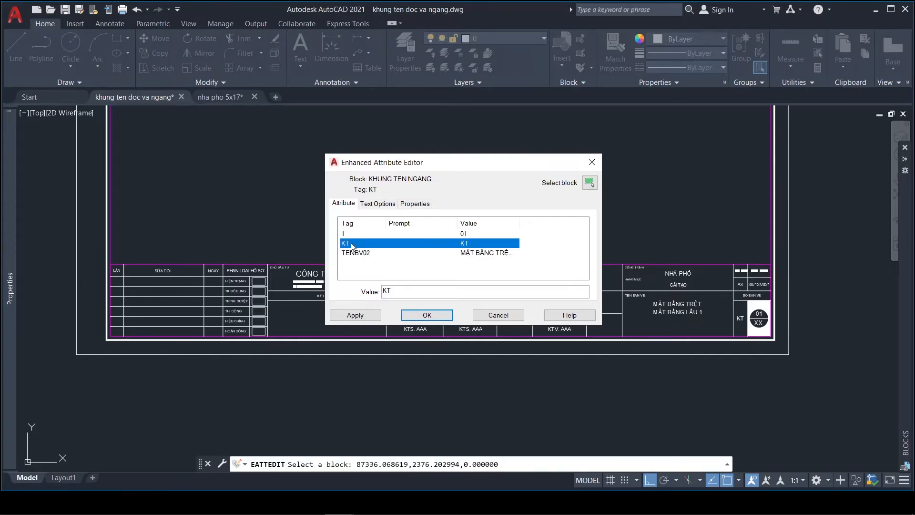
double_click(396, 290)
text(NT)
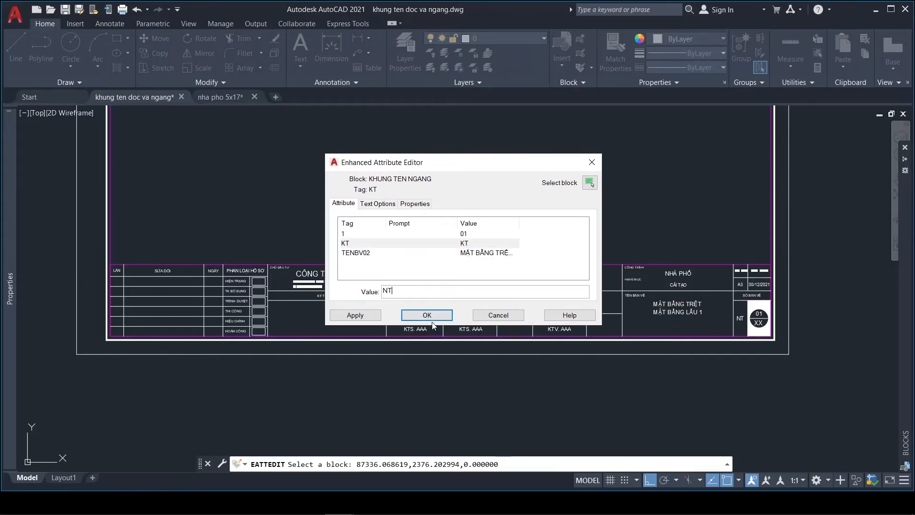
click(365, 319)
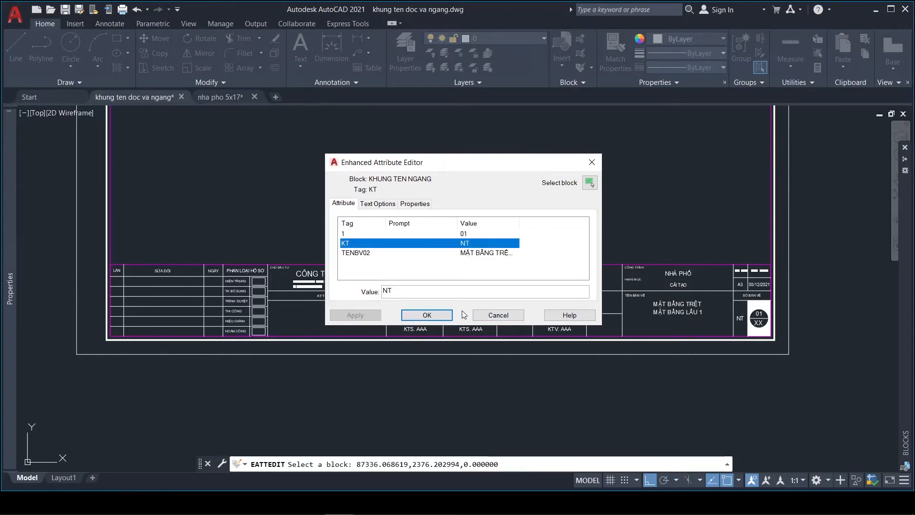
click(439, 315)
Step: Examine the title block text in the horizontal and vertical frames after the attribute edits
scroll(784, 324, up, 6)
scroll(783, 315, down, 10)
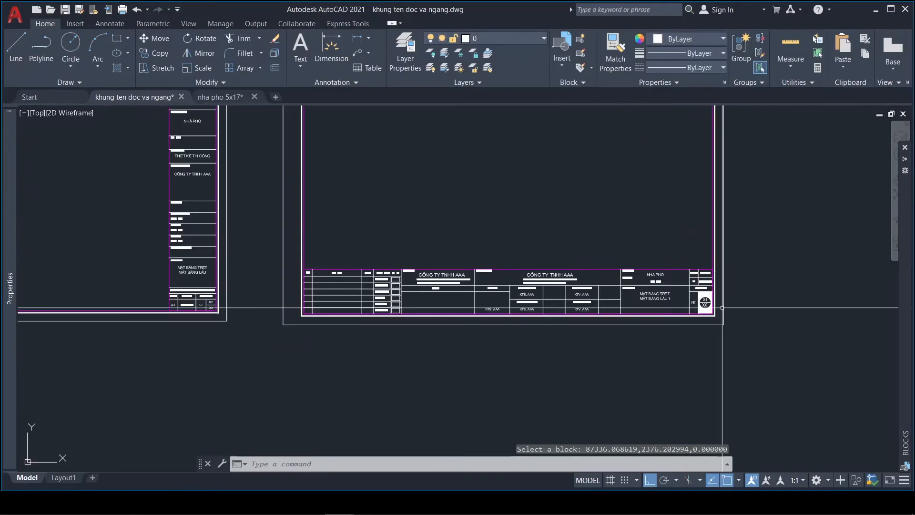
scroll(497, 328, down, 2)
scroll(540, 257, up, 2)
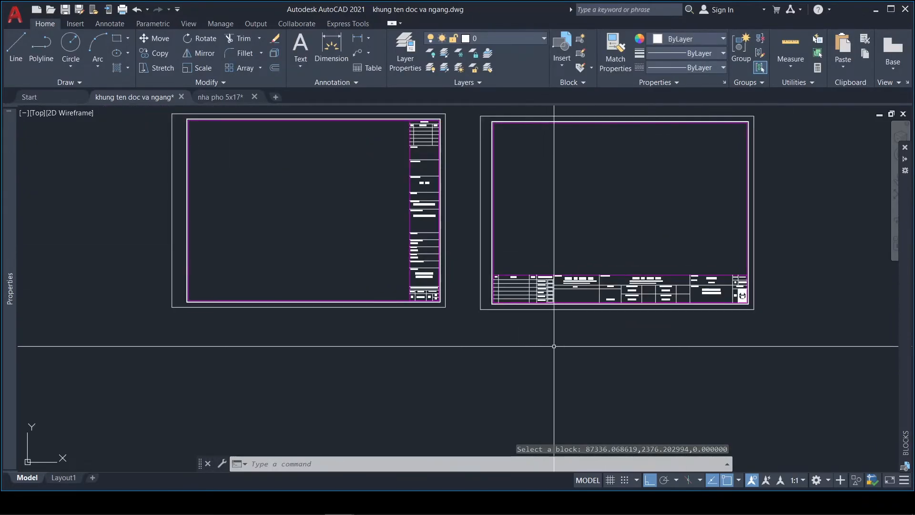
click(546, 341)
click(507, 258)
key(Escape)
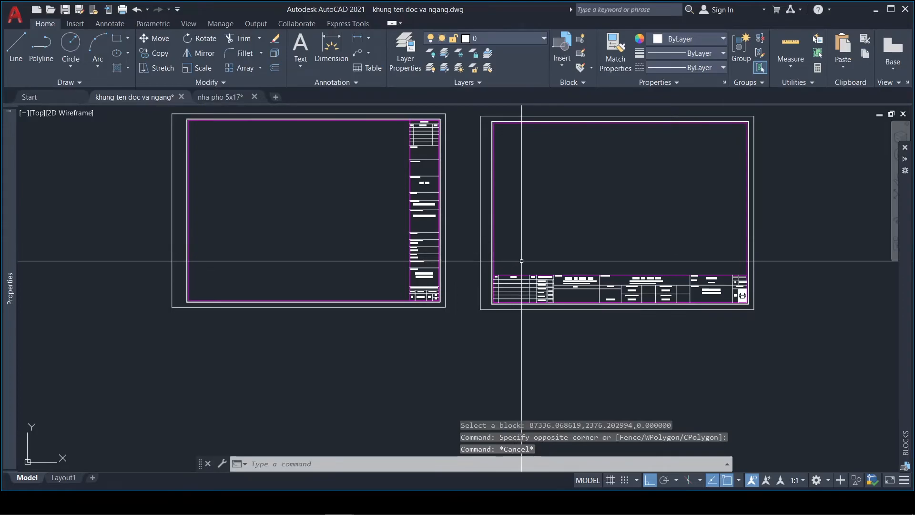
scroll(429, 148, up, 6)
click(414, 159)
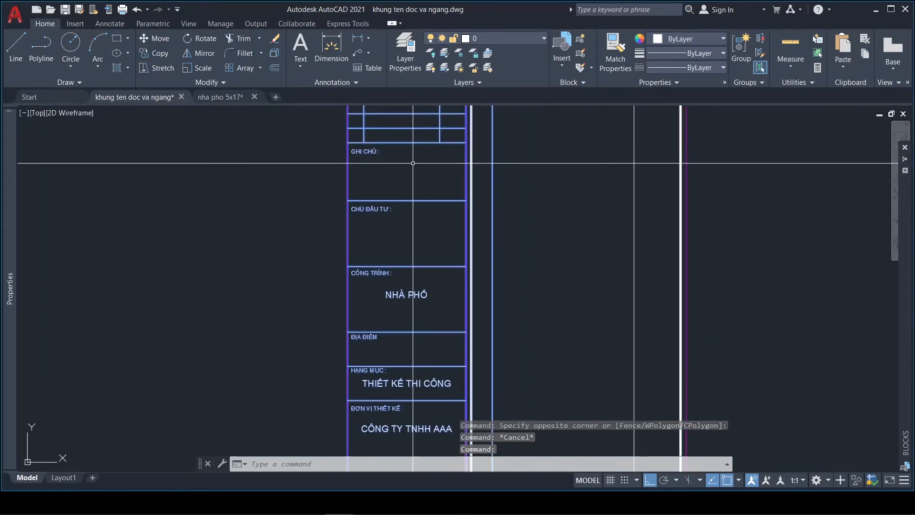
scroll(383, 258, down, 6)
key(Escape)
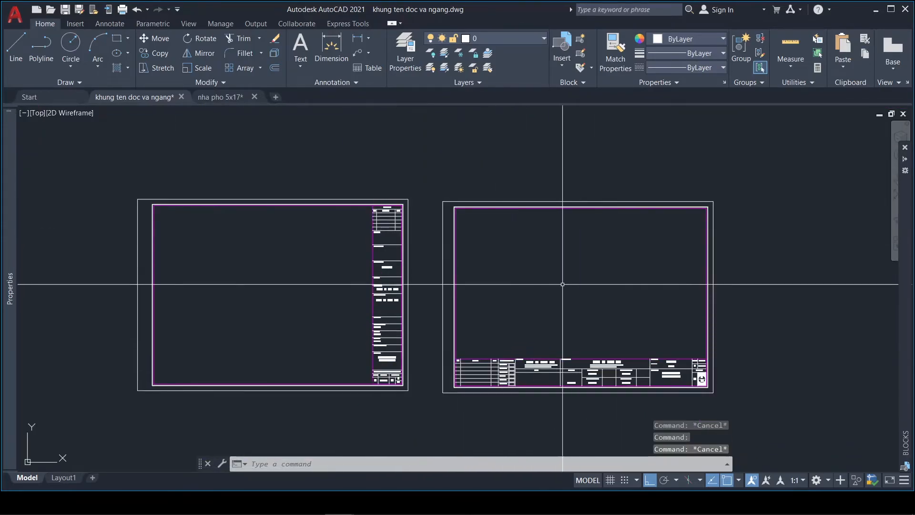
scroll(711, 376, up, 4)
scroll(672, 352, down, 4)
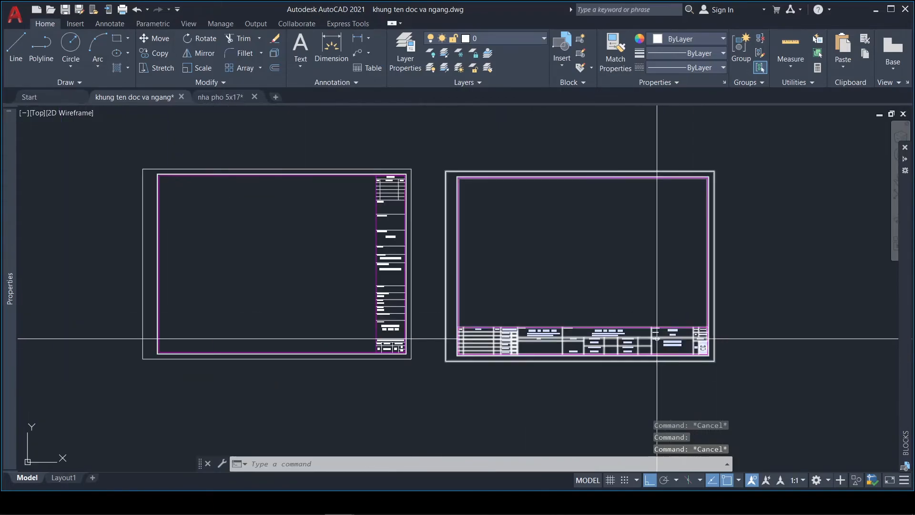
Step: Open the vertical title frame block KHUNG TEN DUNG in the Block Editor and dock the block authoring palettes
click(393, 312)
click(374, 327)
text(BE)
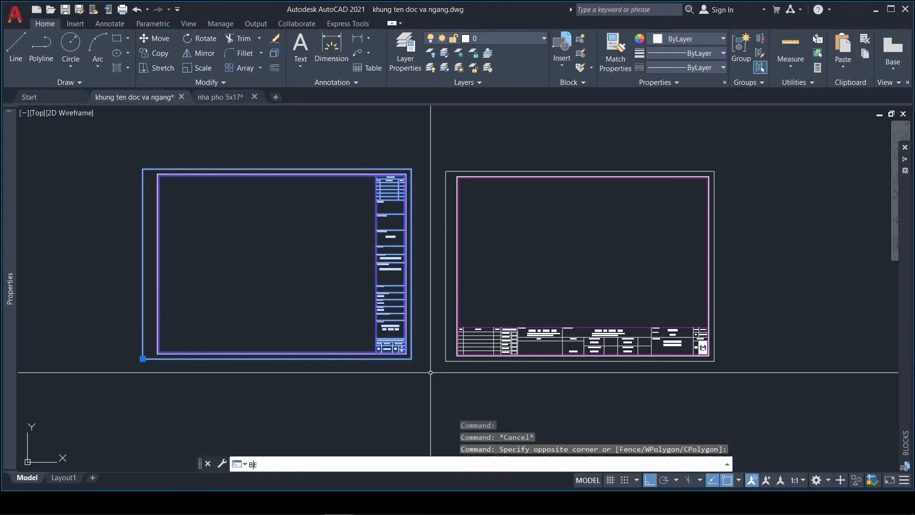
key(Return)
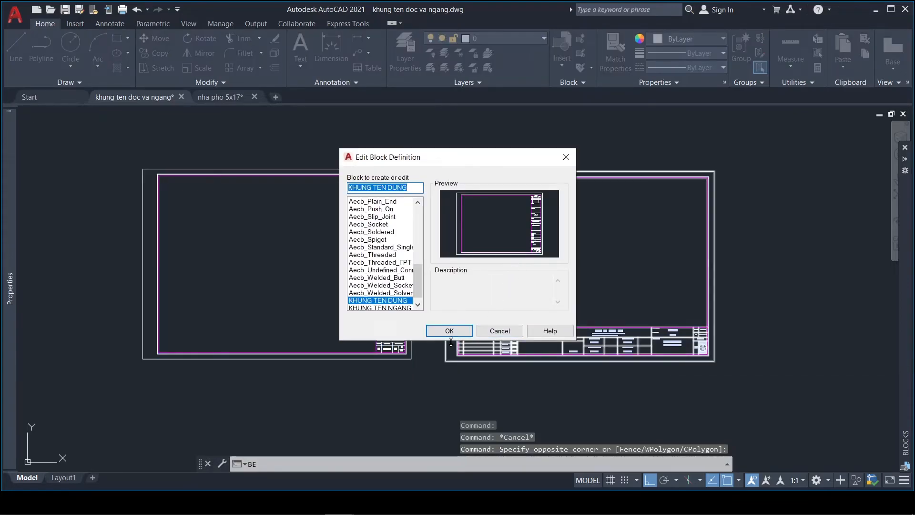
click(451, 331)
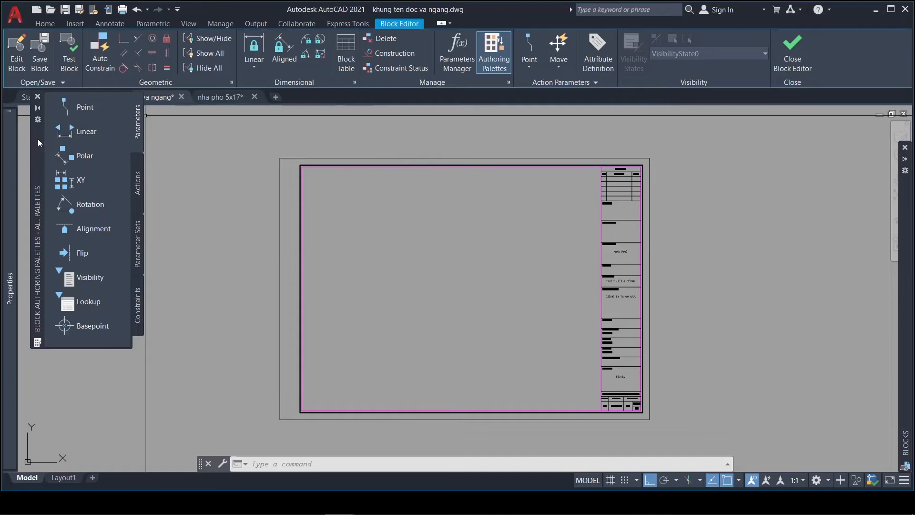
click(38, 97)
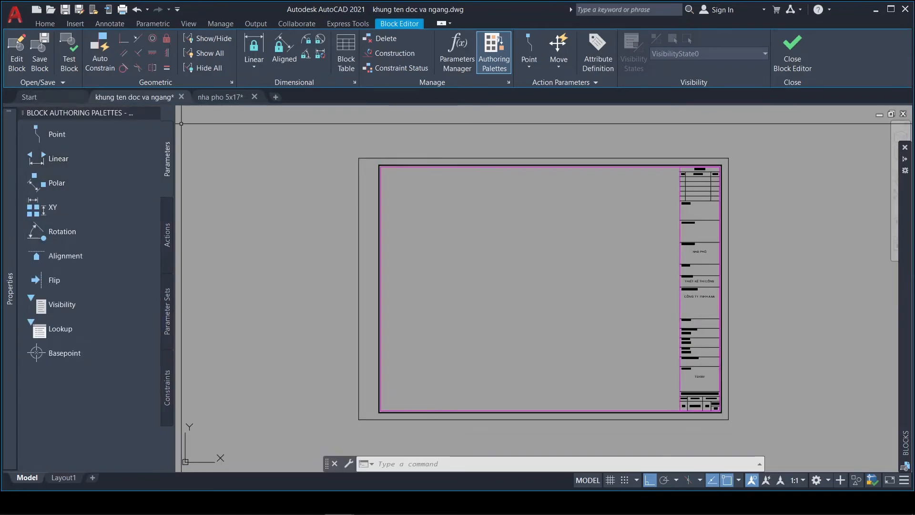
Step: Place a Visibility parameter at the lower-left corner of the vertical frame's outer border
scroll(396, 210, down, 4)
scroll(336, 205, up, 2)
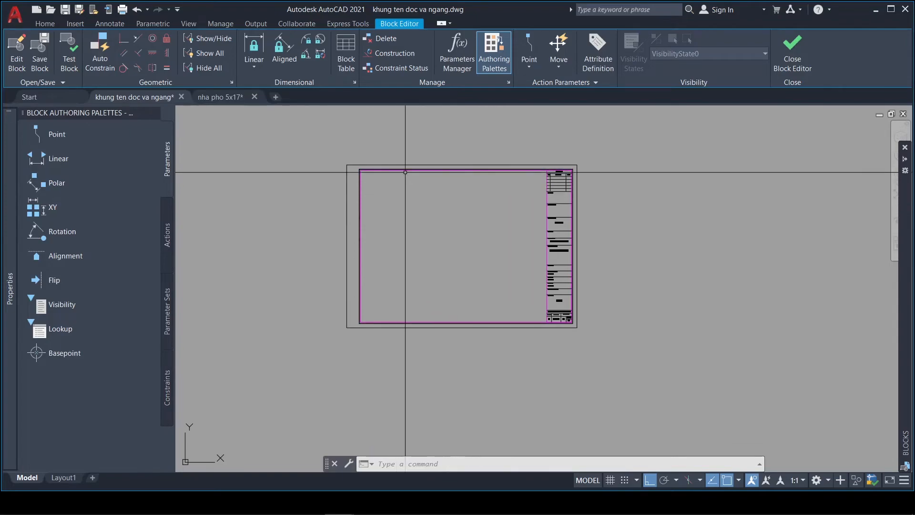
scroll(455, 293, down, 2)
scroll(410, 249, up, 2)
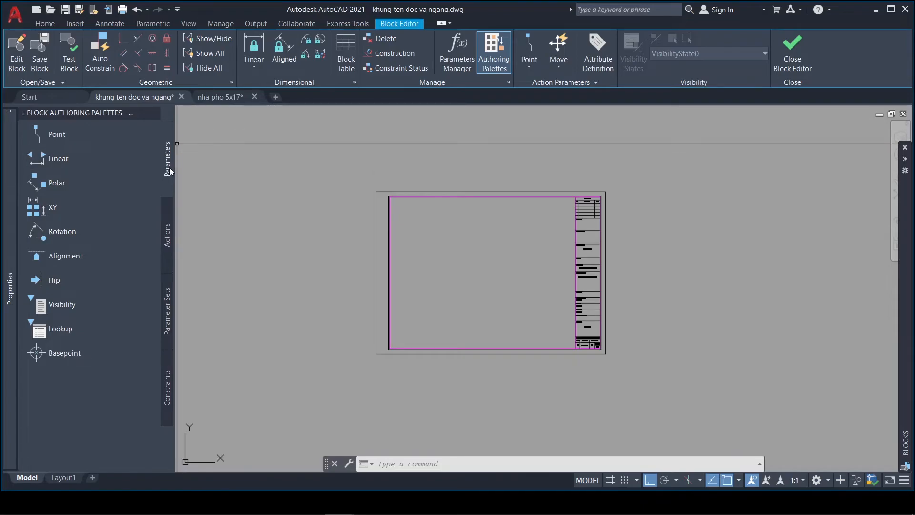
click(62, 304)
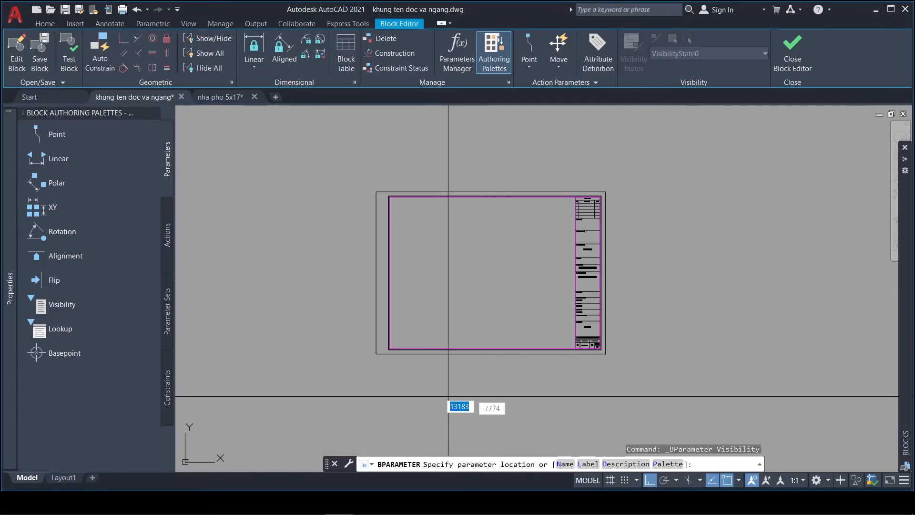
click(376, 354)
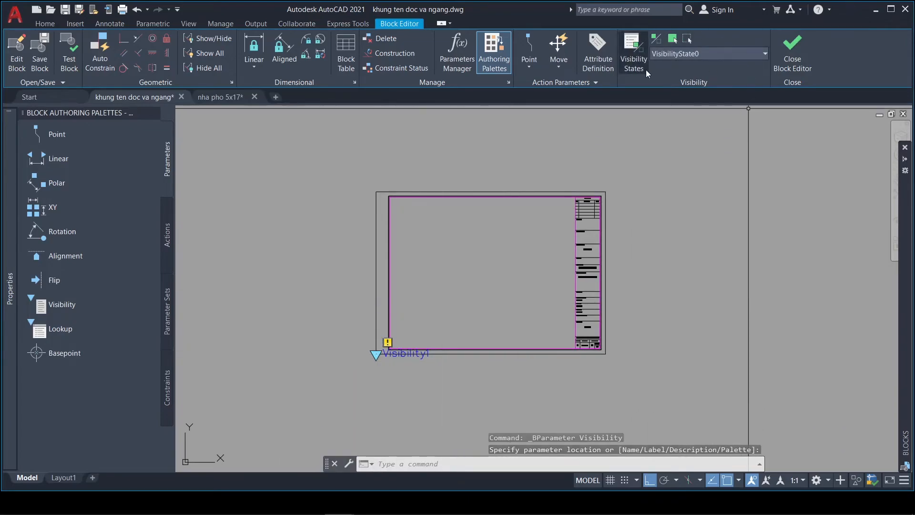
Step: Rename the block's default visibility state as KHUNG TEN DUNG
click(766, 54)
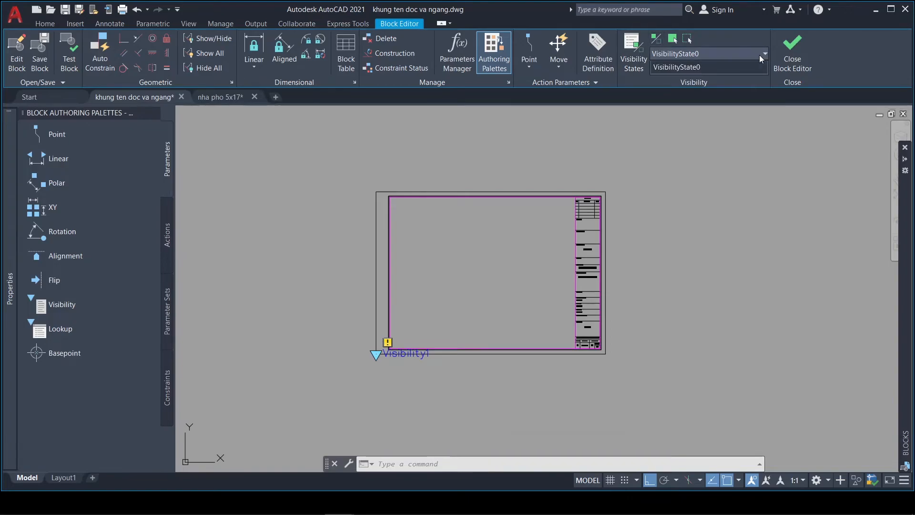
click(638, 66)
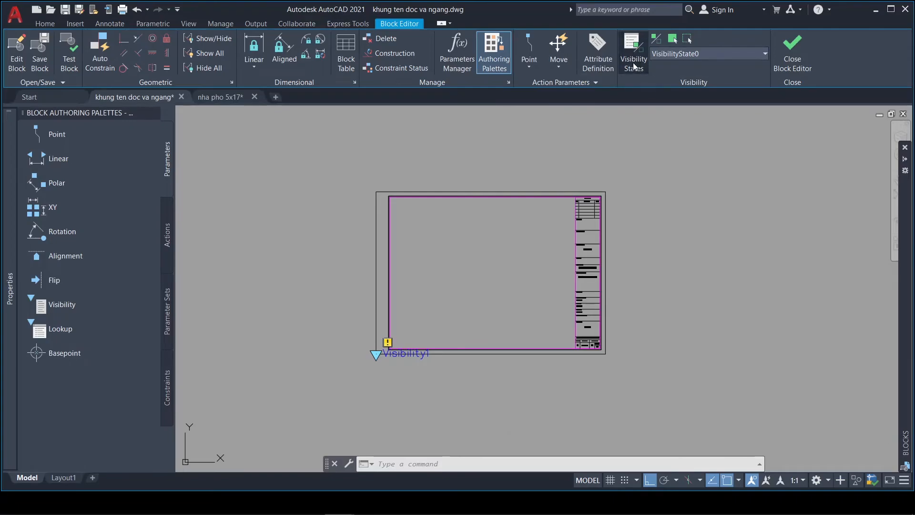
click(634, 66)
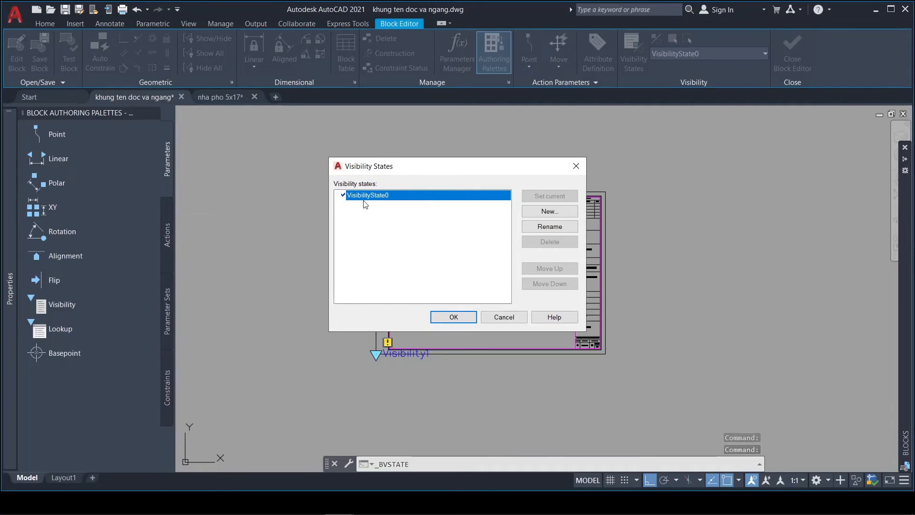
right_click(386, 198)
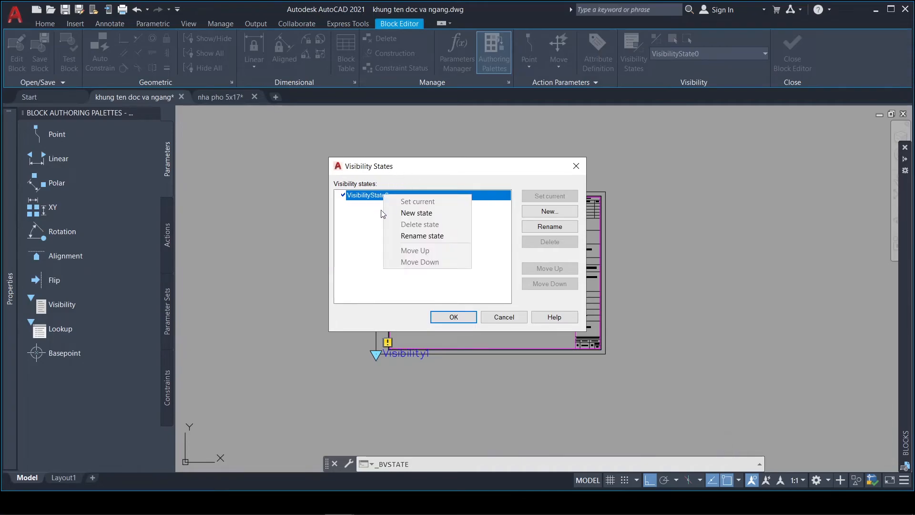
click(432, 236)
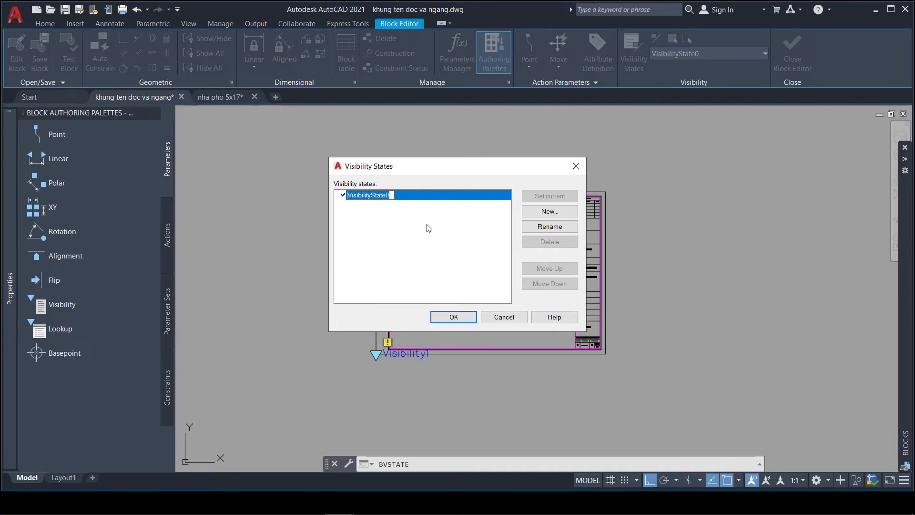
text(KHUNG TEN DUNG)
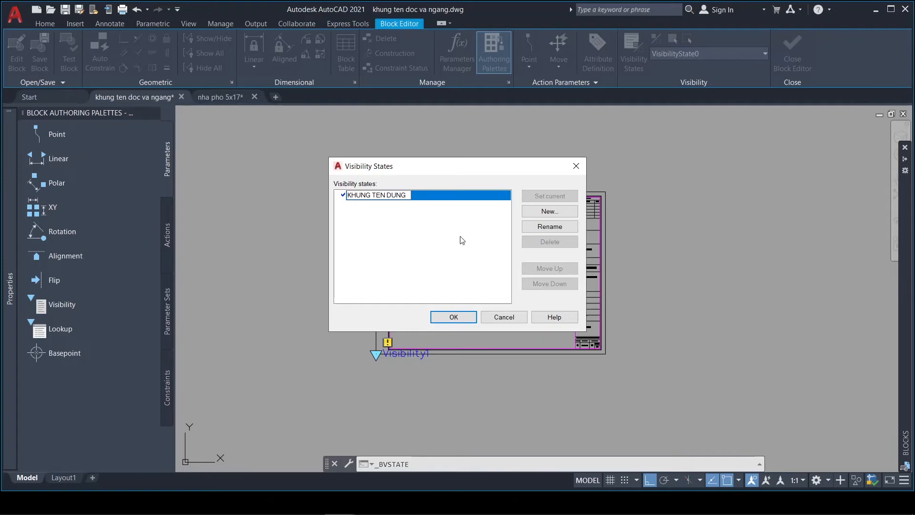
key(Return)
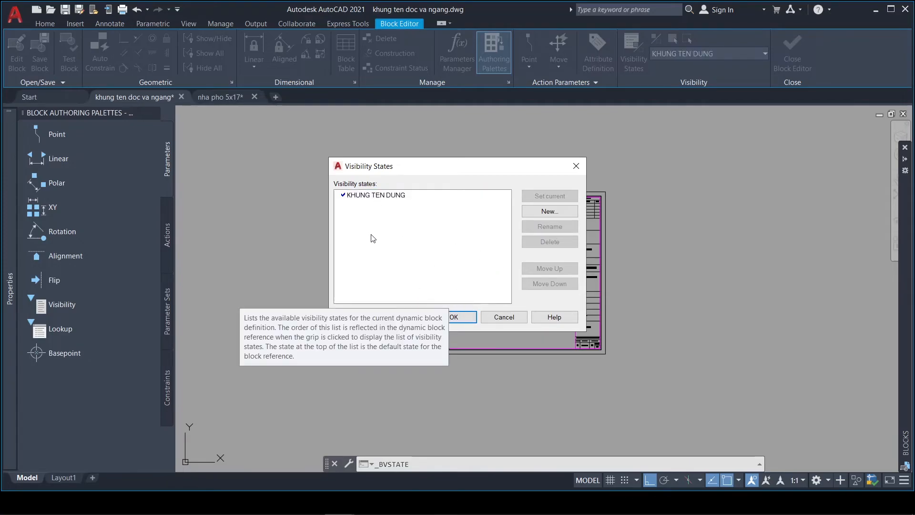
Step: Add a visibility state named KHUNG TEN NGANG that hides all existing objects, and close the Block Editor with the changes saved
click(547, 212)
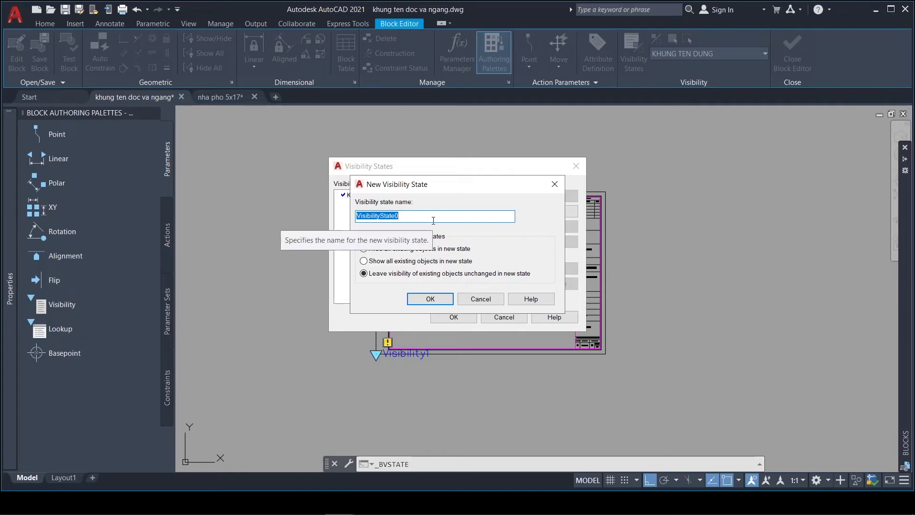
text(KHUNG TEN NGANG)
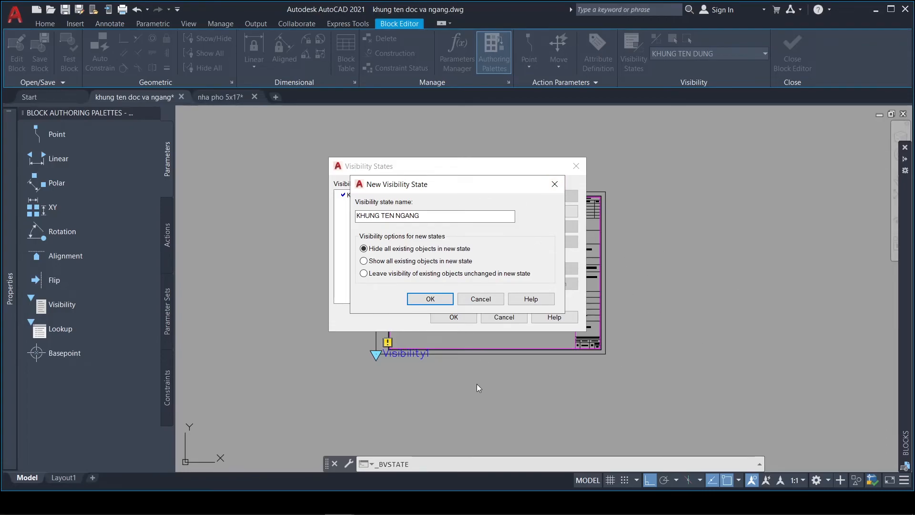
click(431, 299)
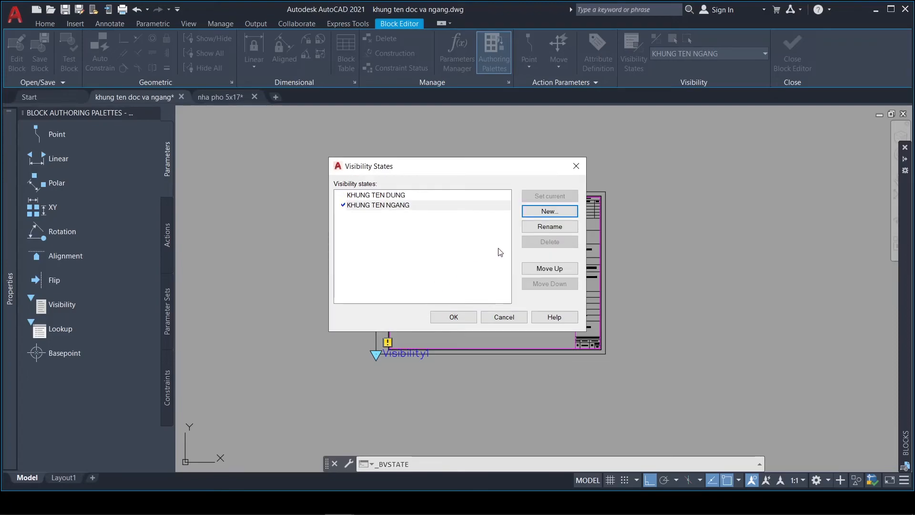
click(456, 315)
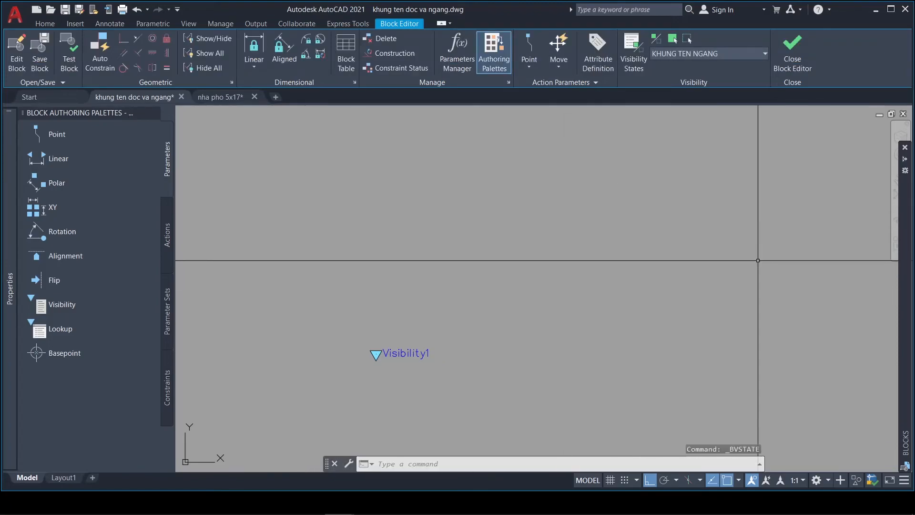
click(791, 65)
click(435, 238)
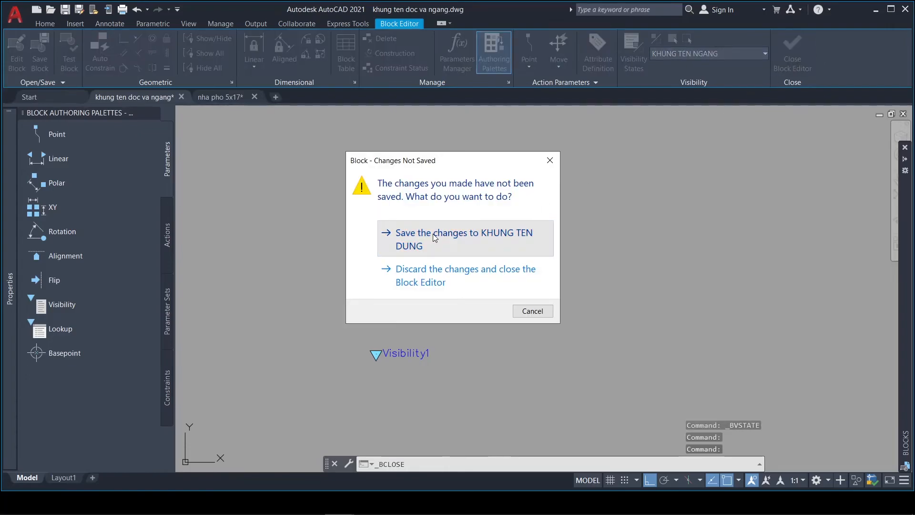
Step: Copy the horizontal title frame to the clipboard with its outer border's lower-left corner as base point
click(521, 342)
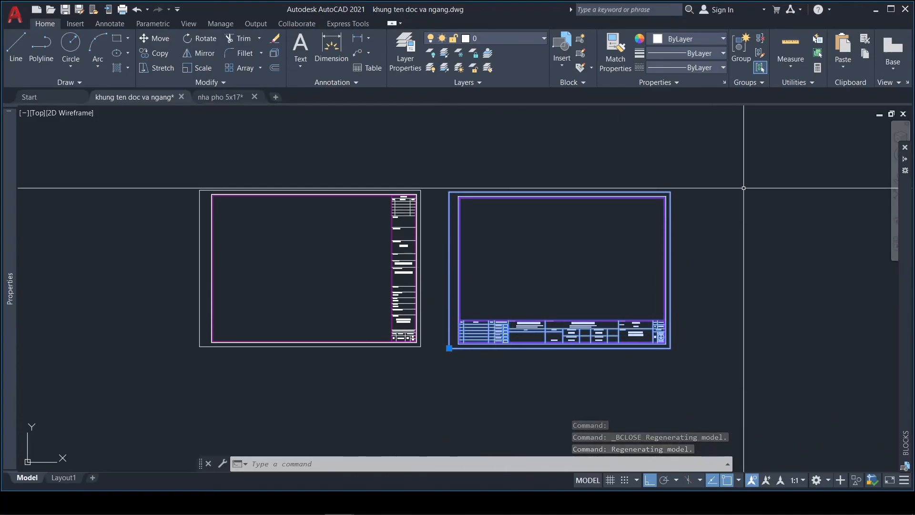
text(copybase)
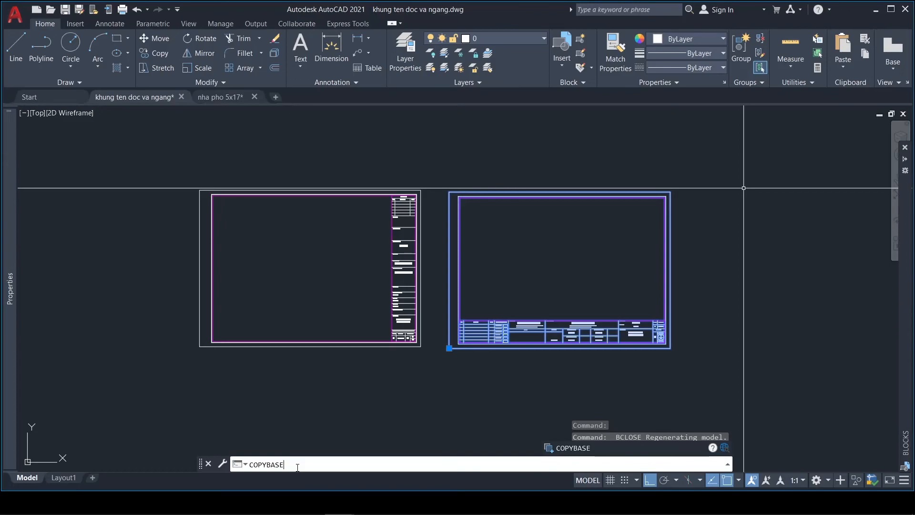
key(Return)
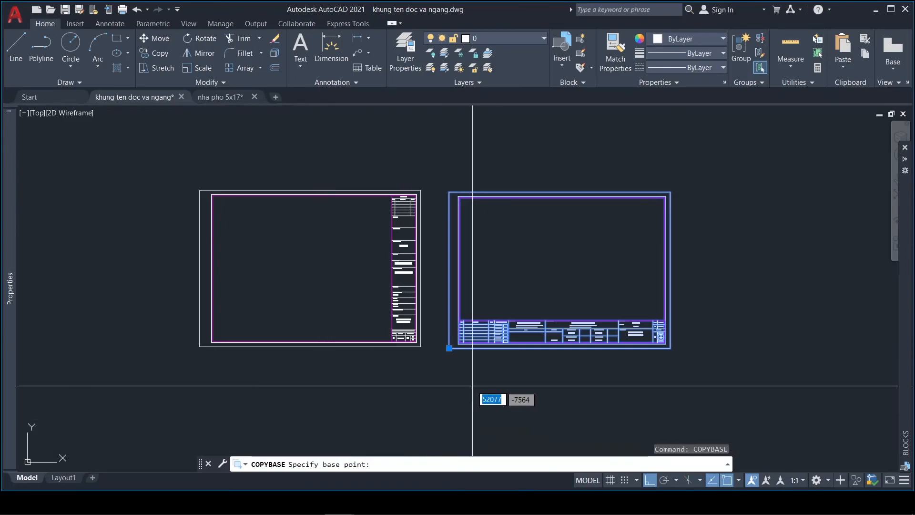
click(449, 348)
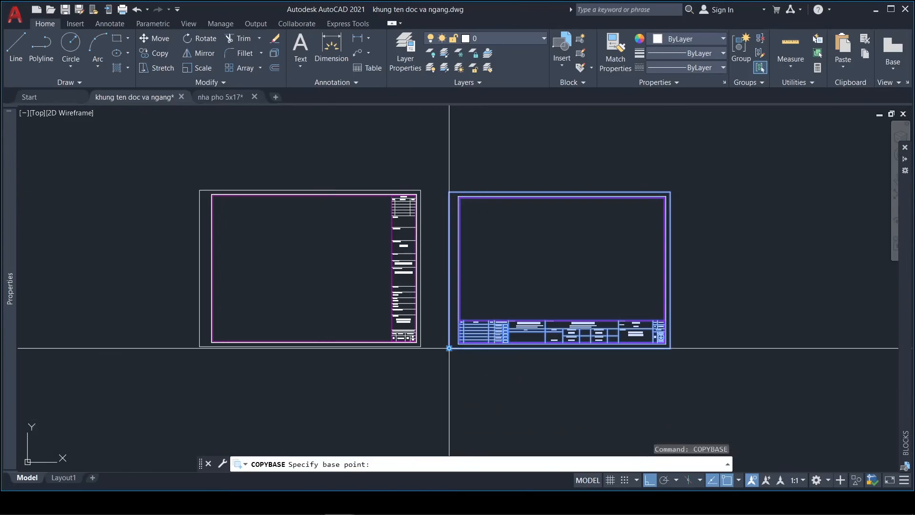
key(Escape)
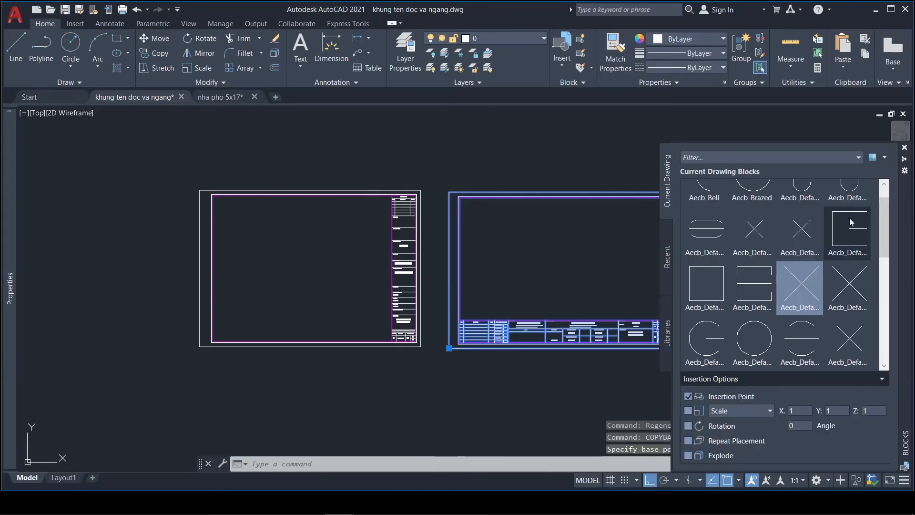
key(Escape)
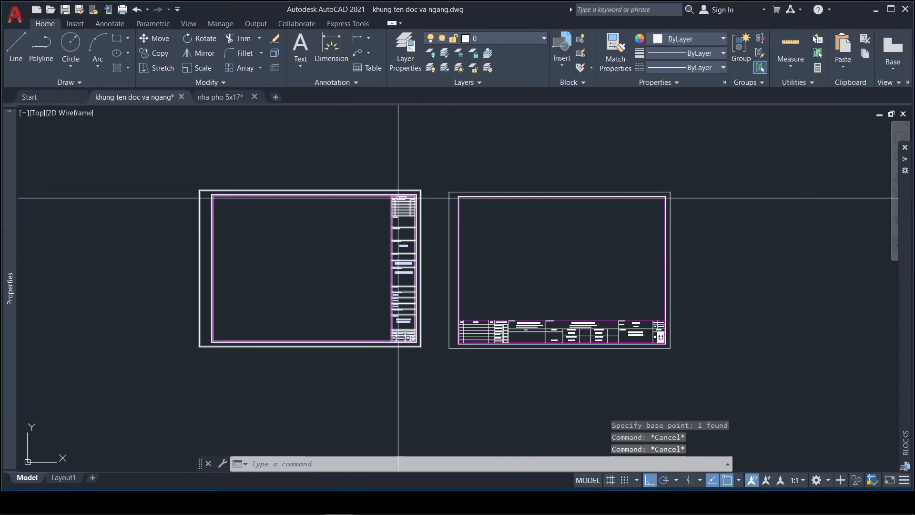
Step: Open the KHUNG TEN DUNG block in the Block Editor and make KHUNG TEN NGANG the current visibility state
click(384, 197)
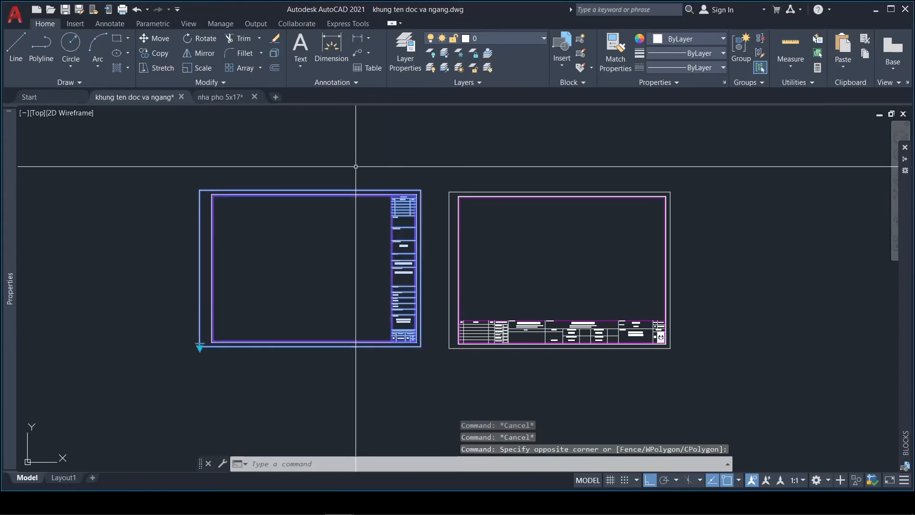
text(BE)
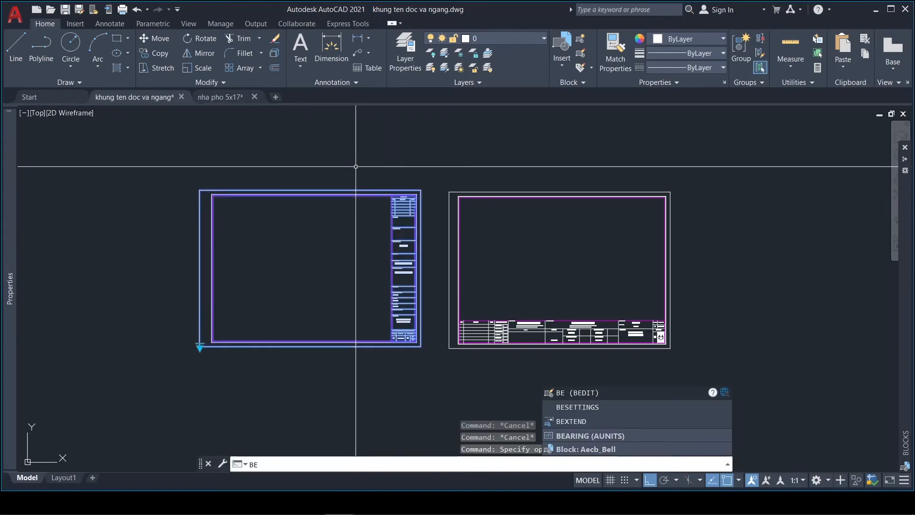
key(Return)
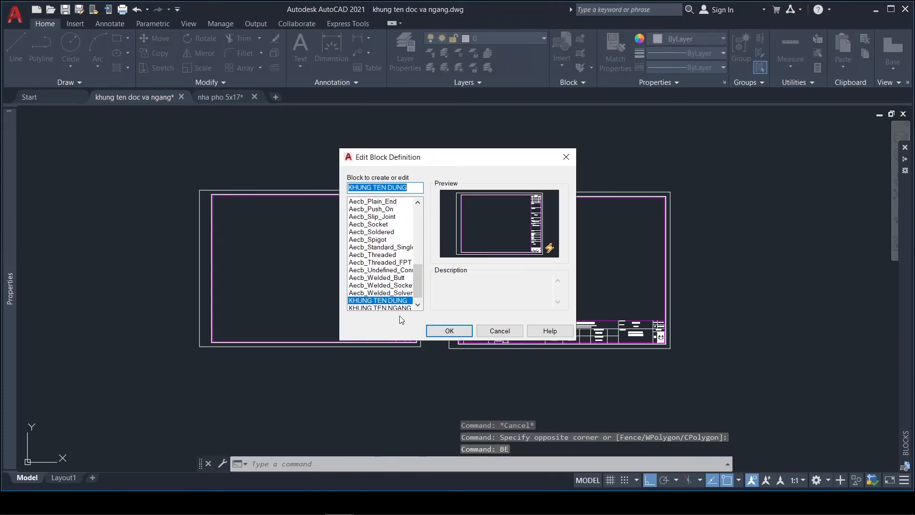
click(457, 331)
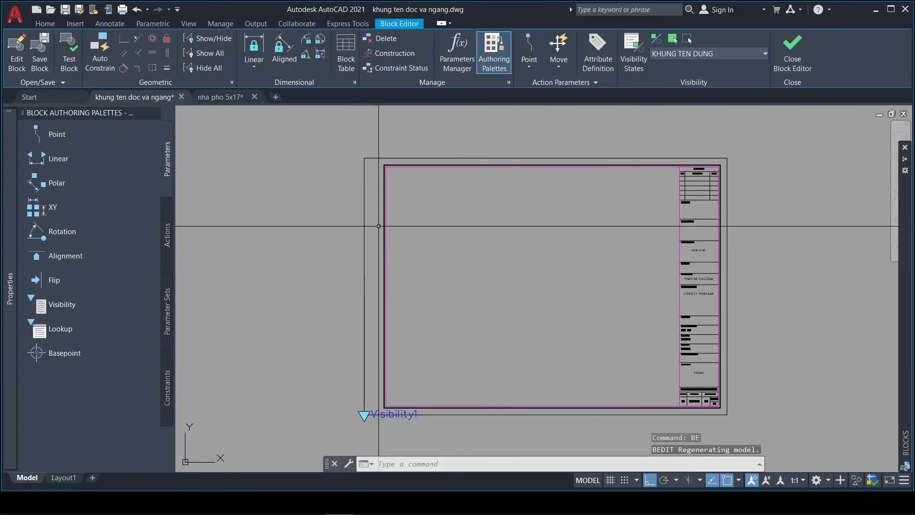
scroll(415, 238, down, 2)
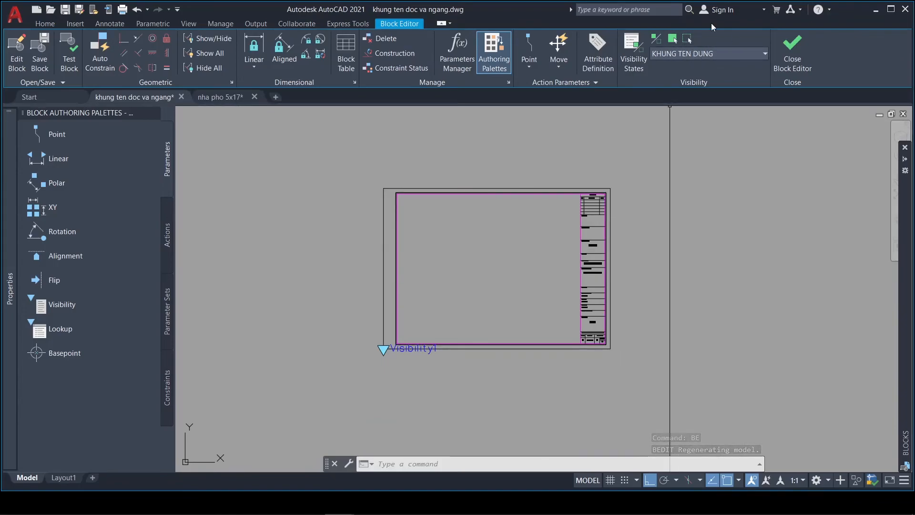
click(765, 53)
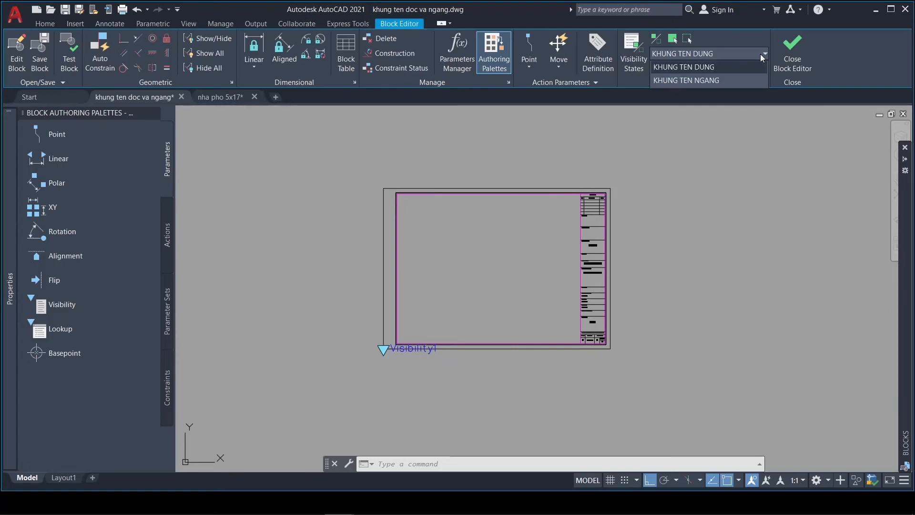
click(708, 80)
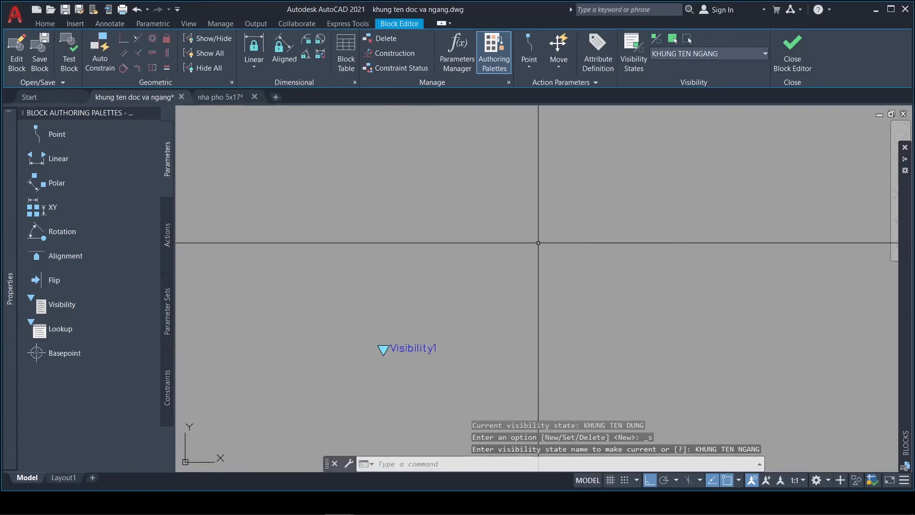
Step: Paste the copied horizontal frame at the Visibility parameter's point and close the Block Editor with the changes saved
key(ctrl+v)
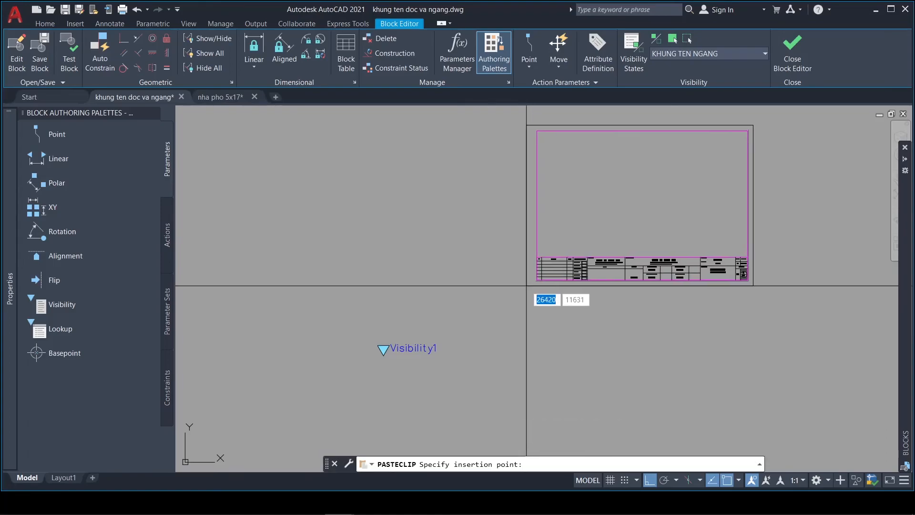
click(384, 349)
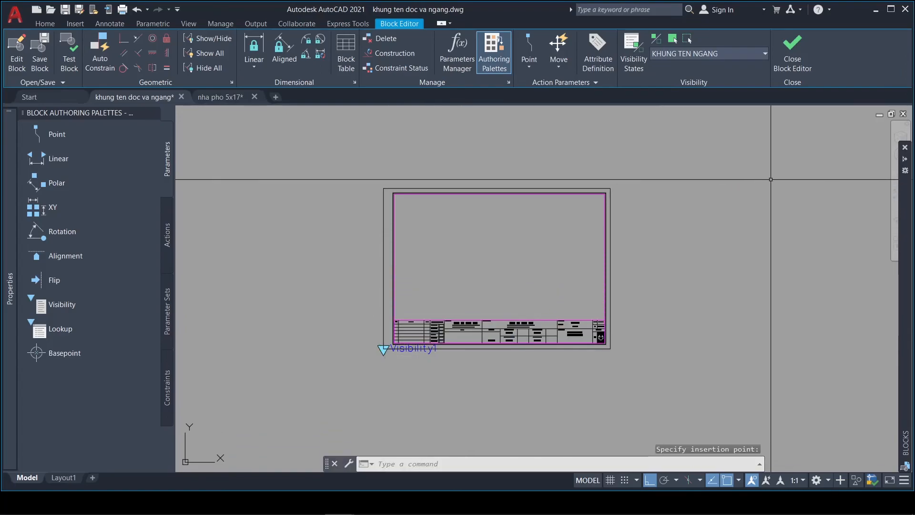
click(795, 72)
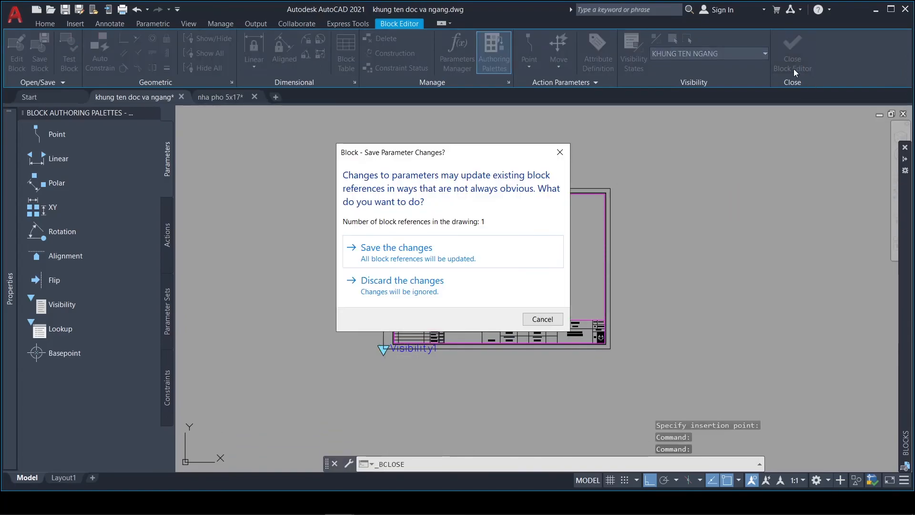
click(420, 255)
Step: Erase the separate horizontal title frame beside the dynamic block in model space
click(659, 342)
click(543, 185)
key(Delete)
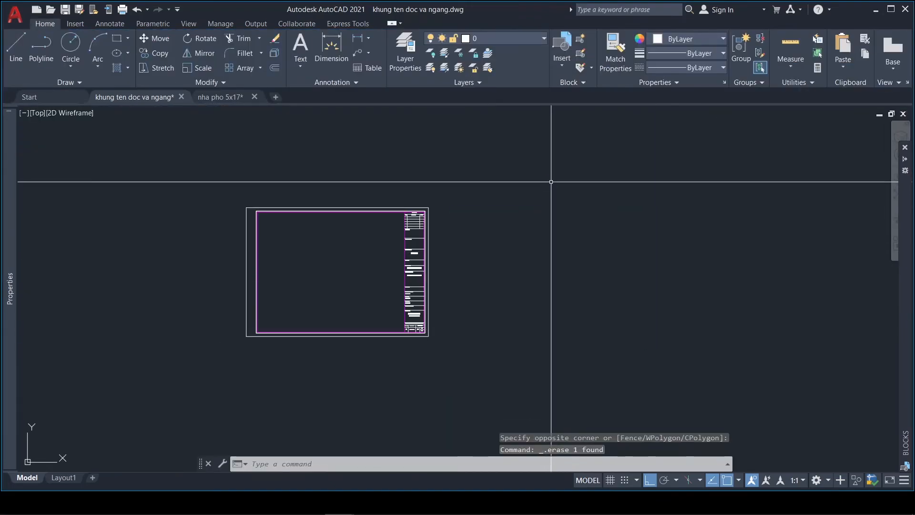
Step: Test the dynamic block by switching its visibility state to KHUNG TEN NGANG and back to KHUNG TEN DUNG
scroll(364, 272, up, 4)
scroll(582, 289, down, 2)
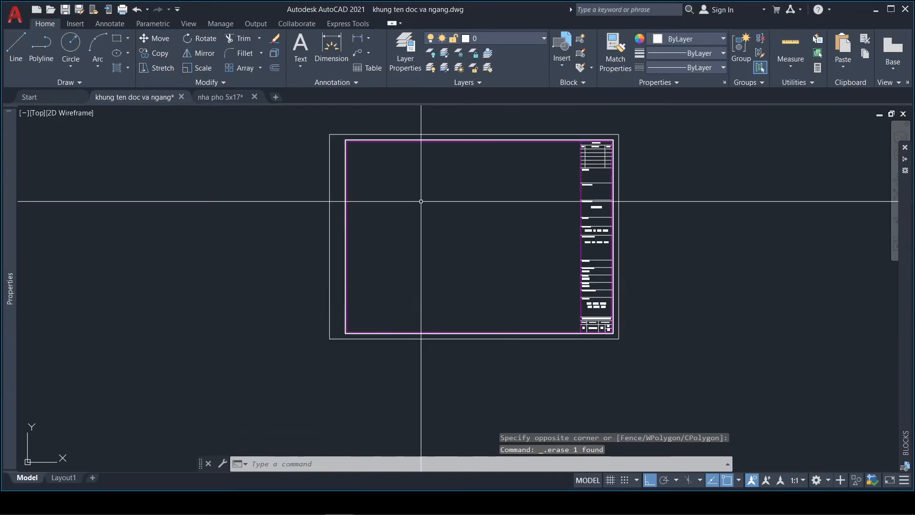
click(474, 382)
click(422, 308)
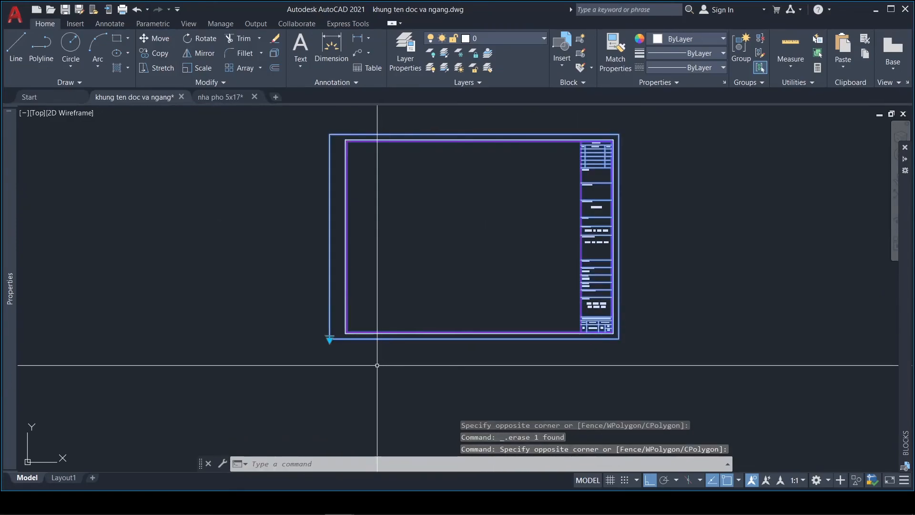
click(329, 340)
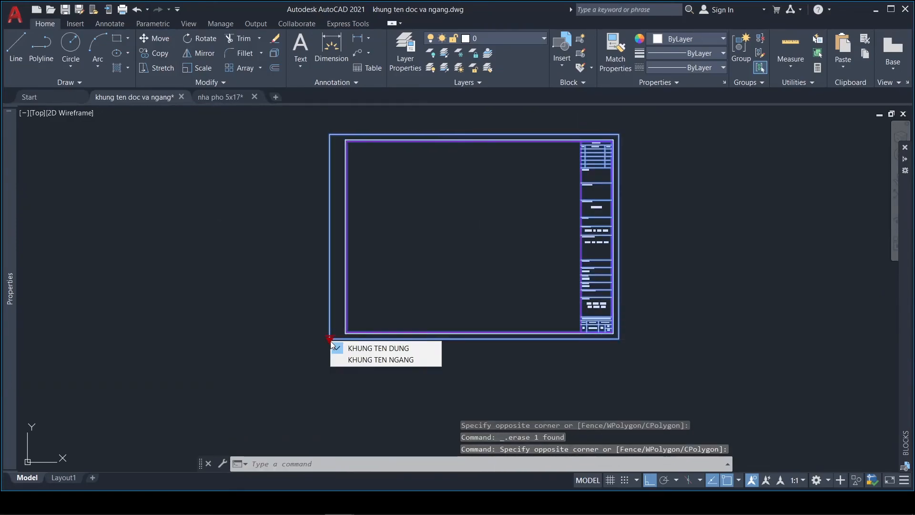
click(377, 361)
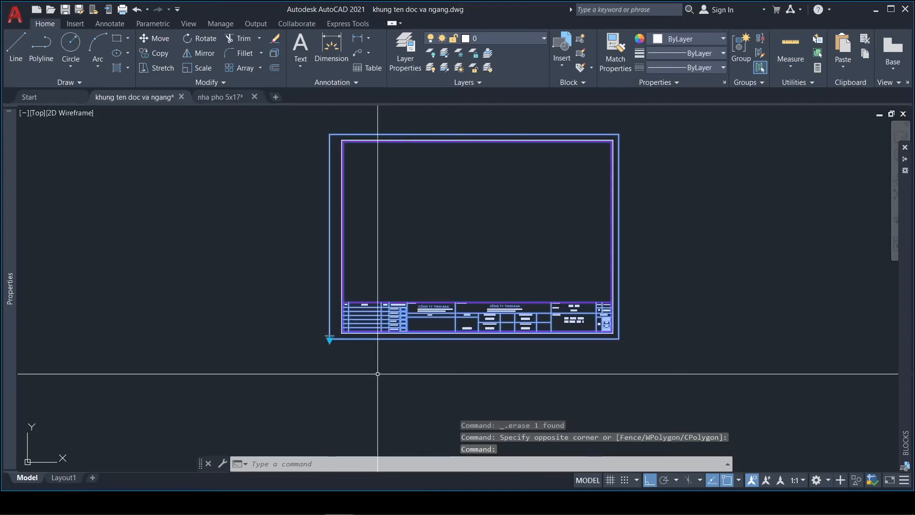
click(329, 339)
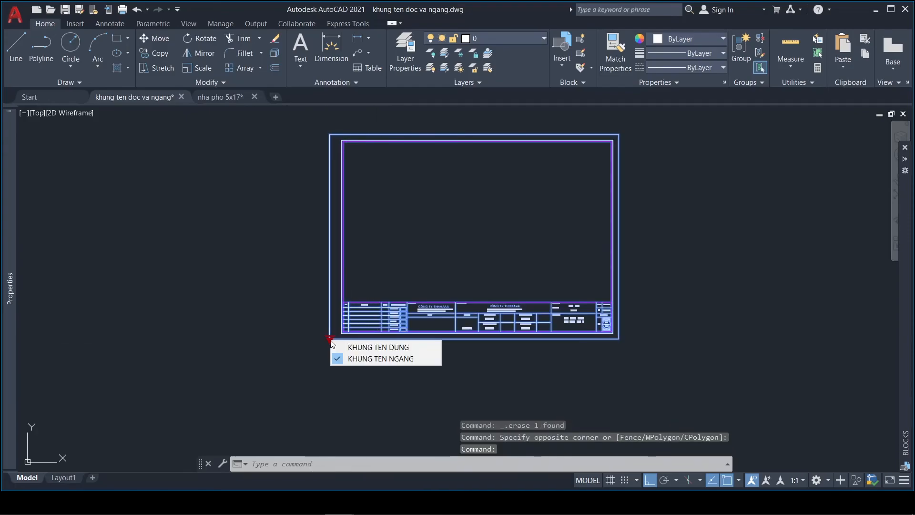
click(376, 346)
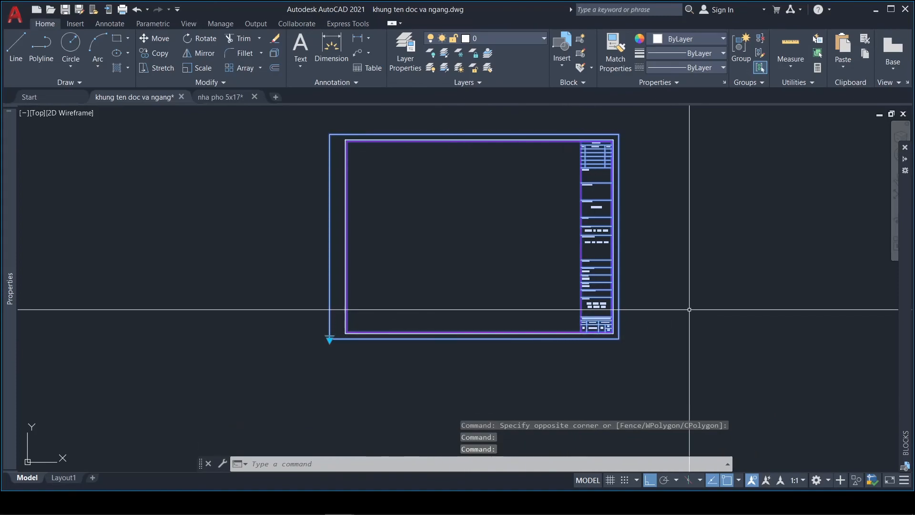
key(Escape)
Step: Set the title frame block's visibility state to KHUNG TEN NGANG and deselect the block
scroll(458, 339, down, 2)
scroll(514, 282, up, 2)
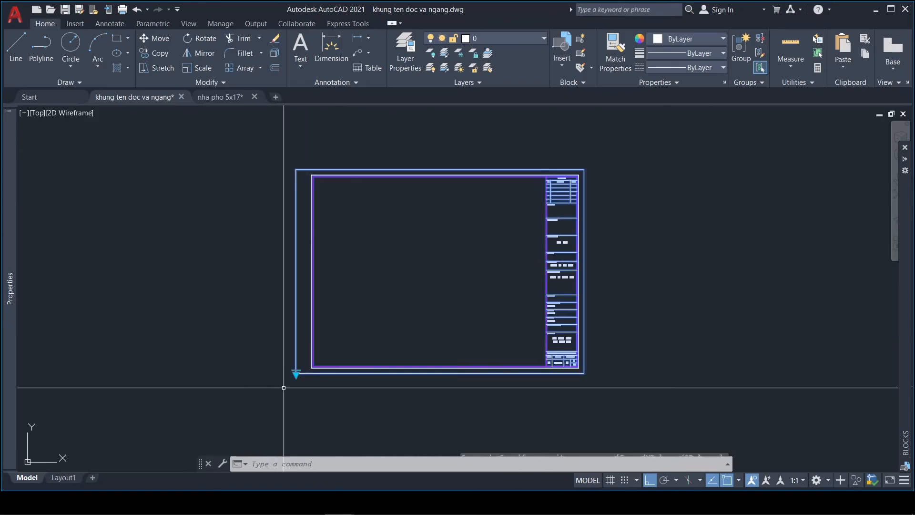
click(296, 373)
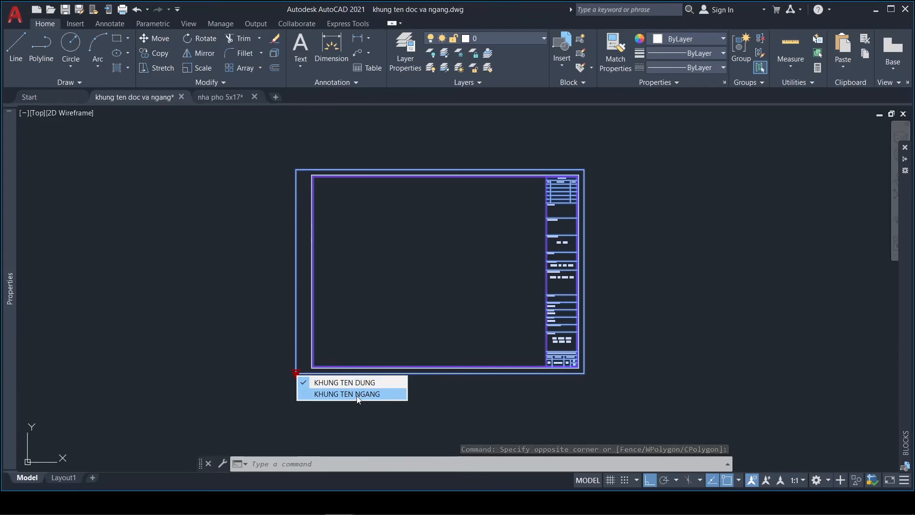
click(361, 394)
key(Escape)
Step: Inspect the title block fields along the lower edge of the horizontal frame
scroll(560, 387, up, 4)
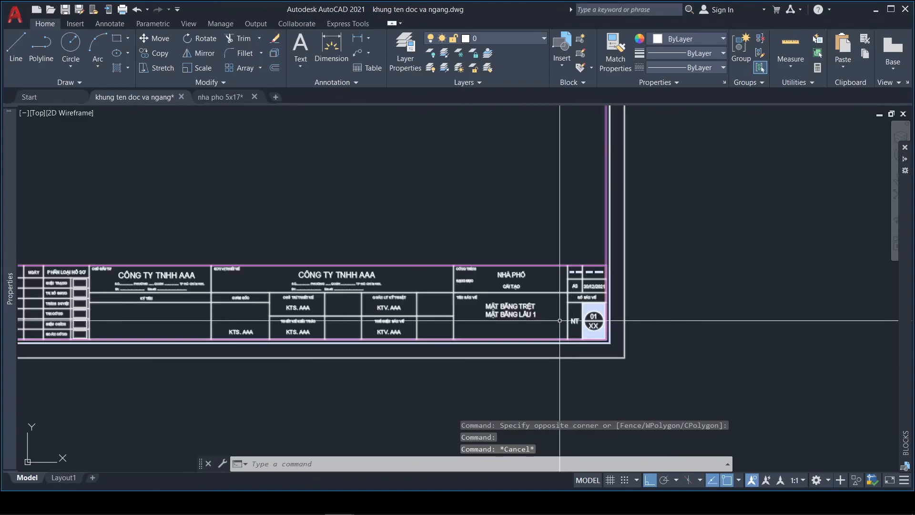
scroll(643, 277, down, 2)
scroll(348, 272, down, 5)
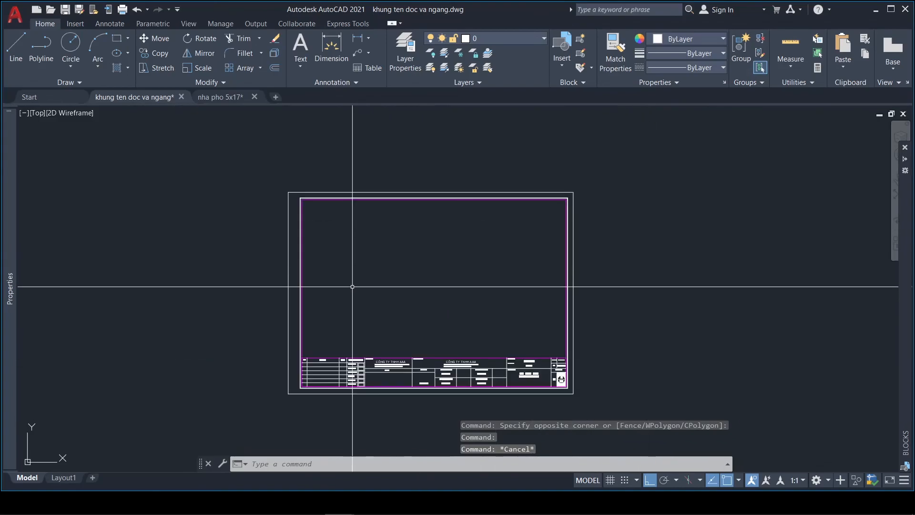
scroll(347, 327, up, 5)
scroll(354, 308, down, 3)
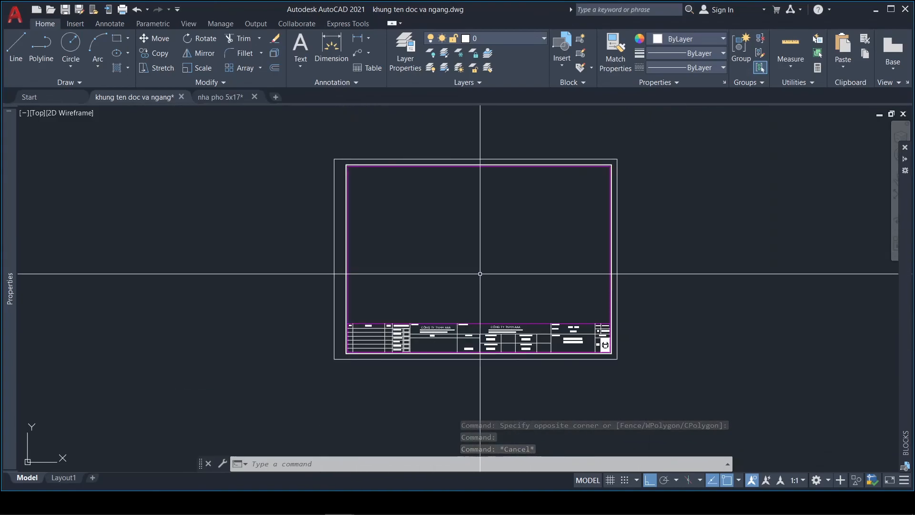
scroll(517, 247, up, 2)
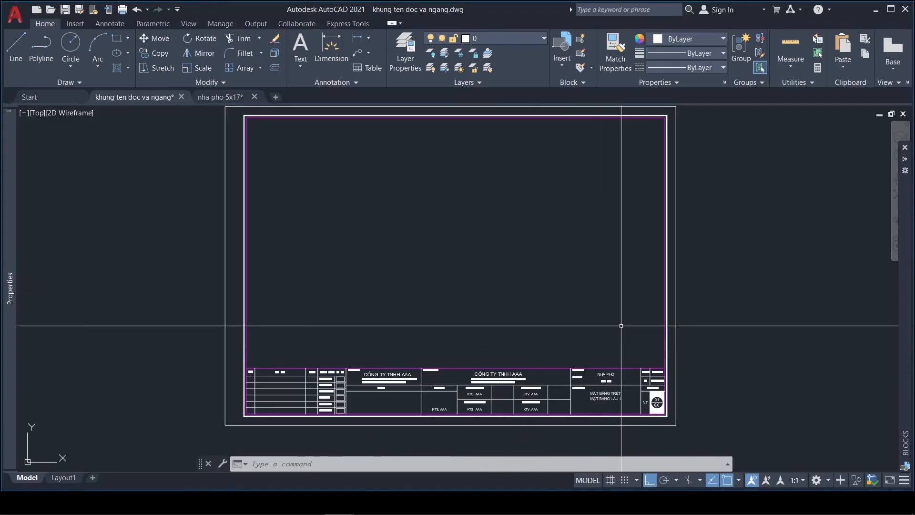
scroll(388, 259, down, 2)
scroll(399, 193, up, 2)
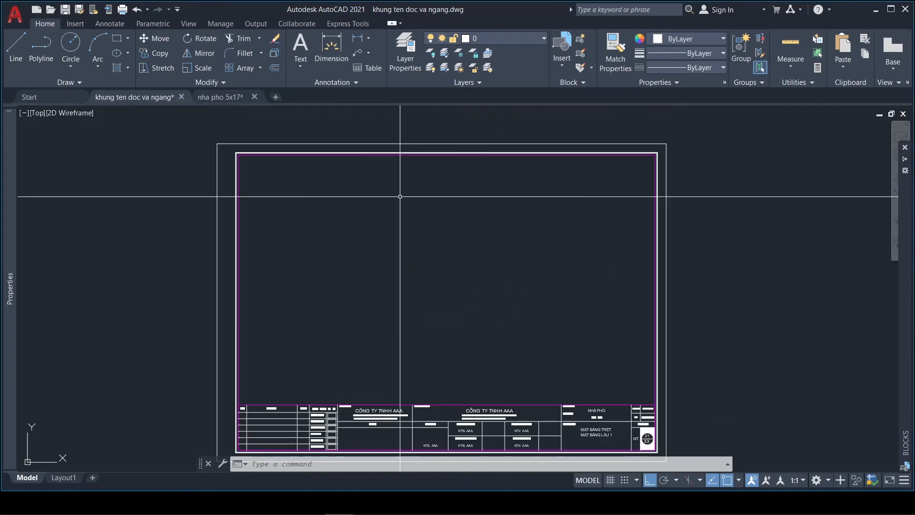
scroll(496, 209, down, 2)
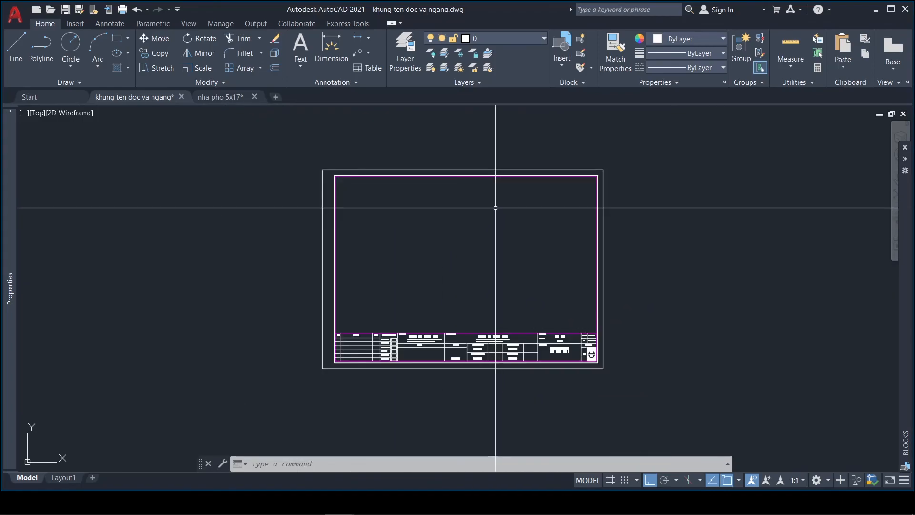
scroll(496, 208, up, 2)
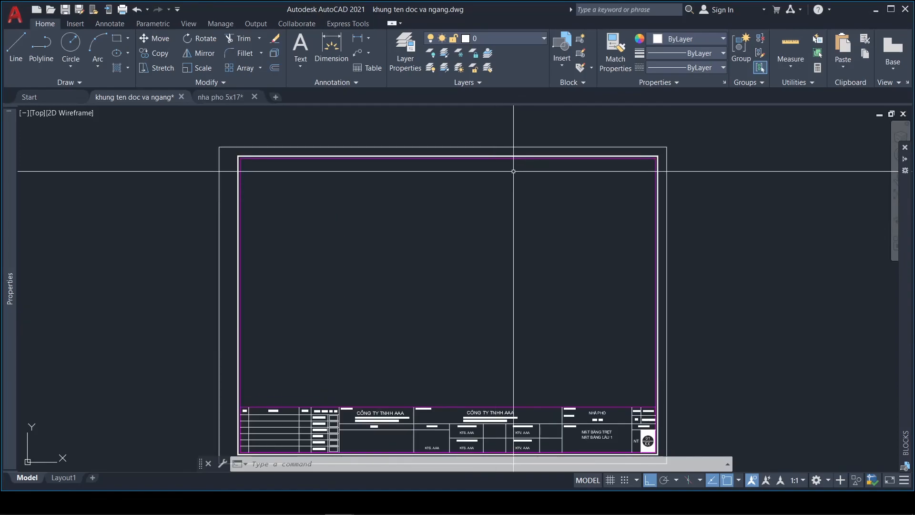
scroll(511, 190, down, 2)
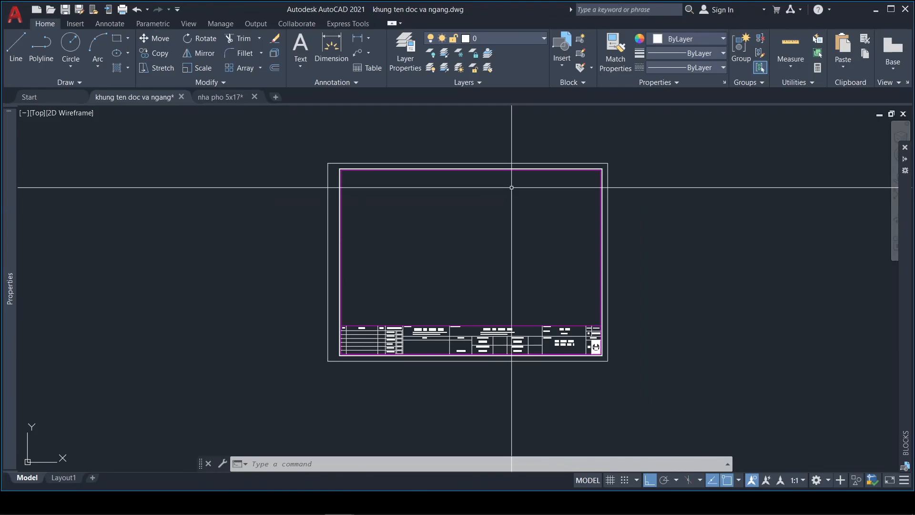
scroll(510, 188, up, 2)
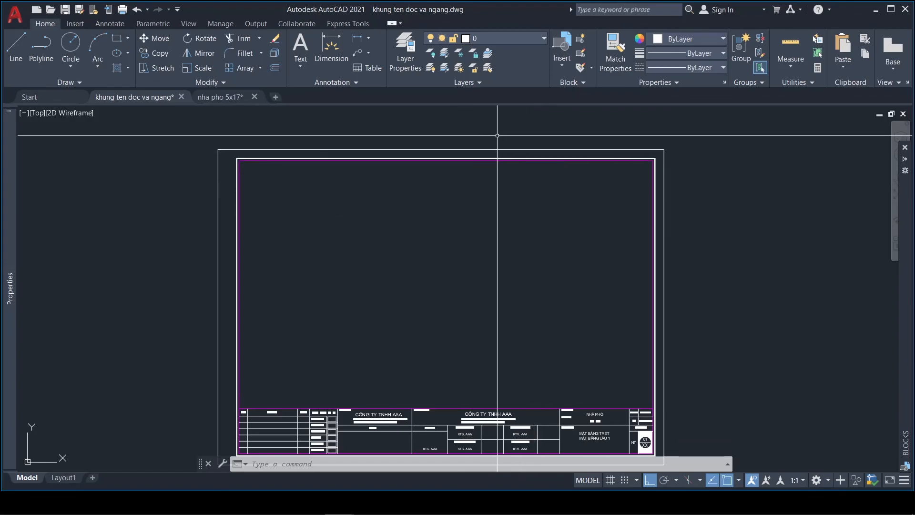
scroll(486, 144, up, 1)
scroll(478, 143, down, 3)
scroll(472, 148, up, 3)
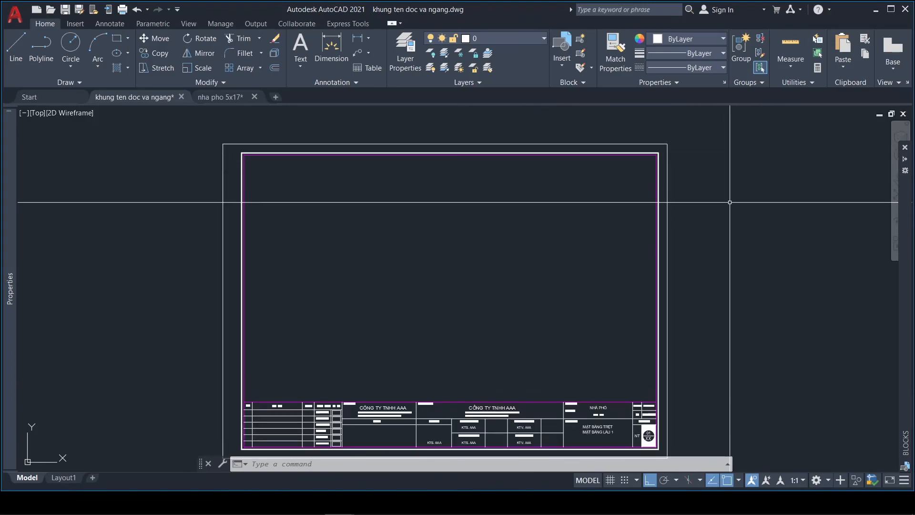
middle_drag(703, 208, 701, 200)
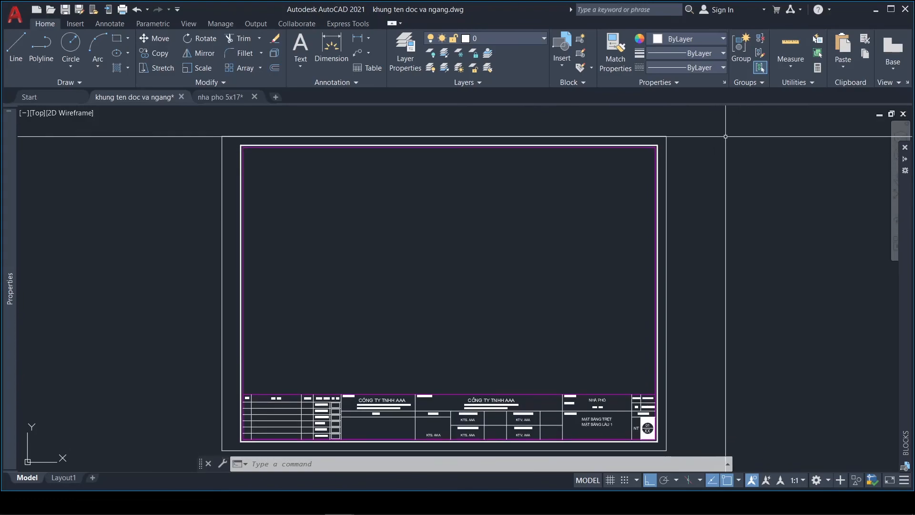